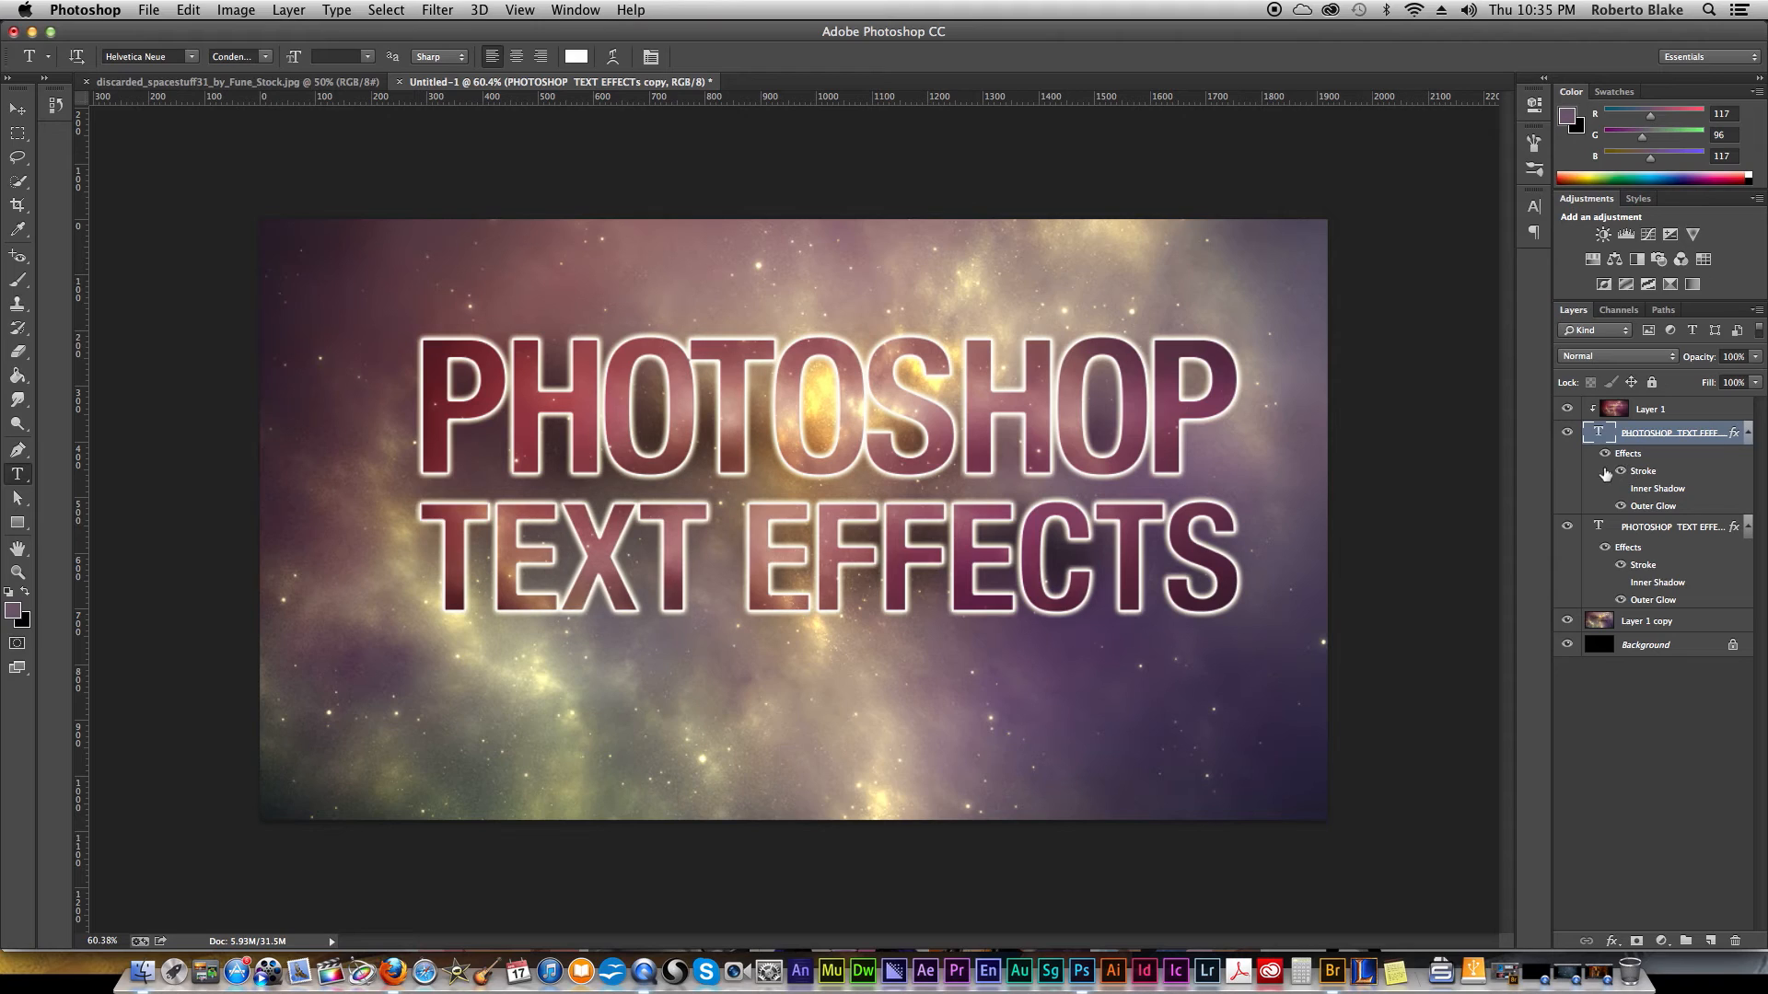
Step: Check what the two text layers and Layer 1 each contribute by hiding and showing them one at a time
click(1568, 433)
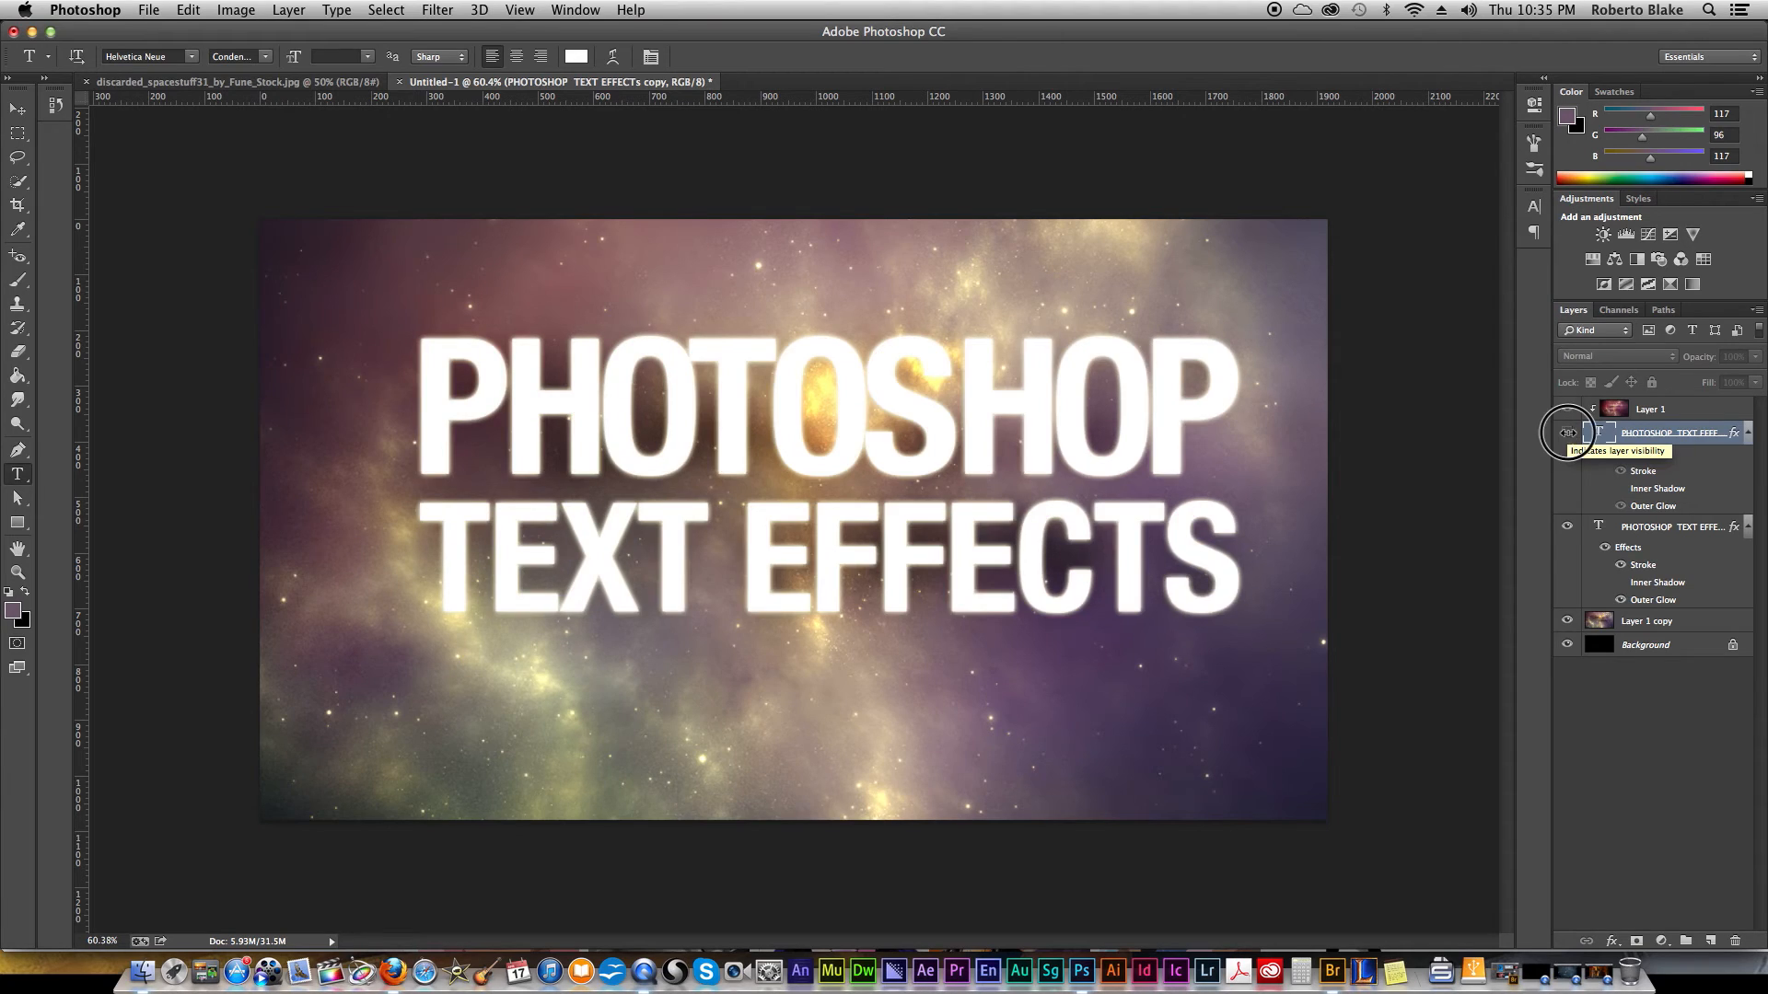
click(1568, 433)
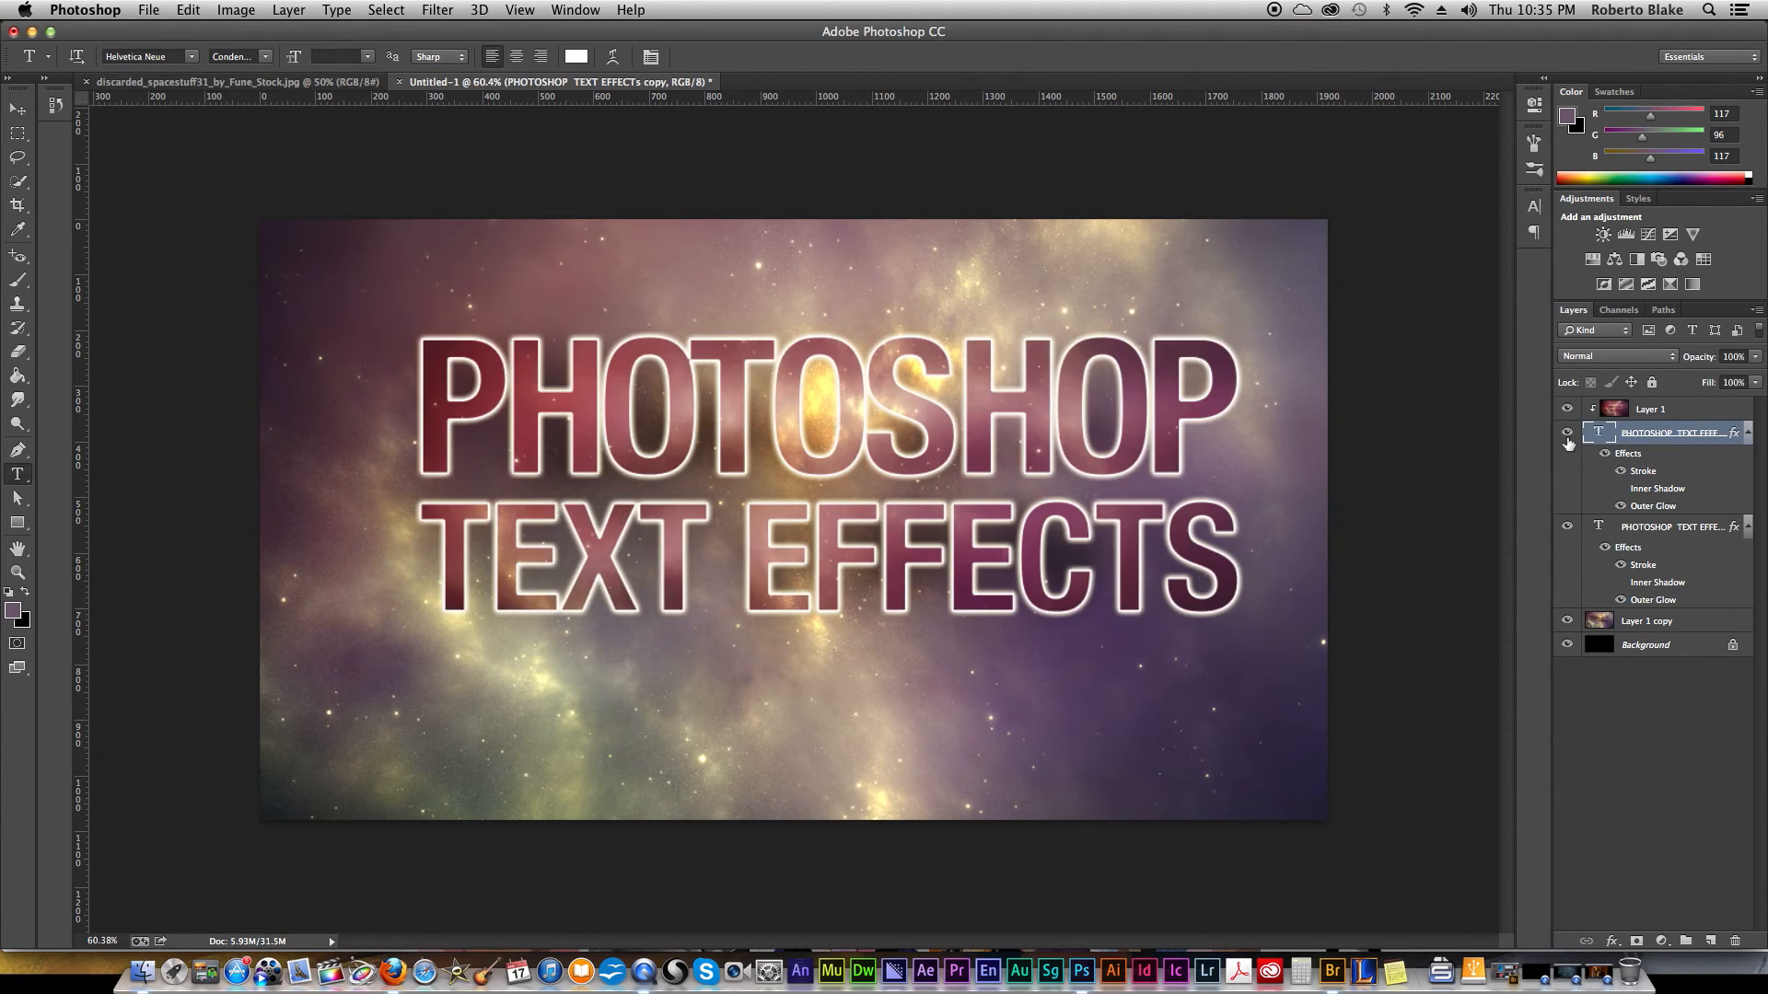
click(1568, 527)
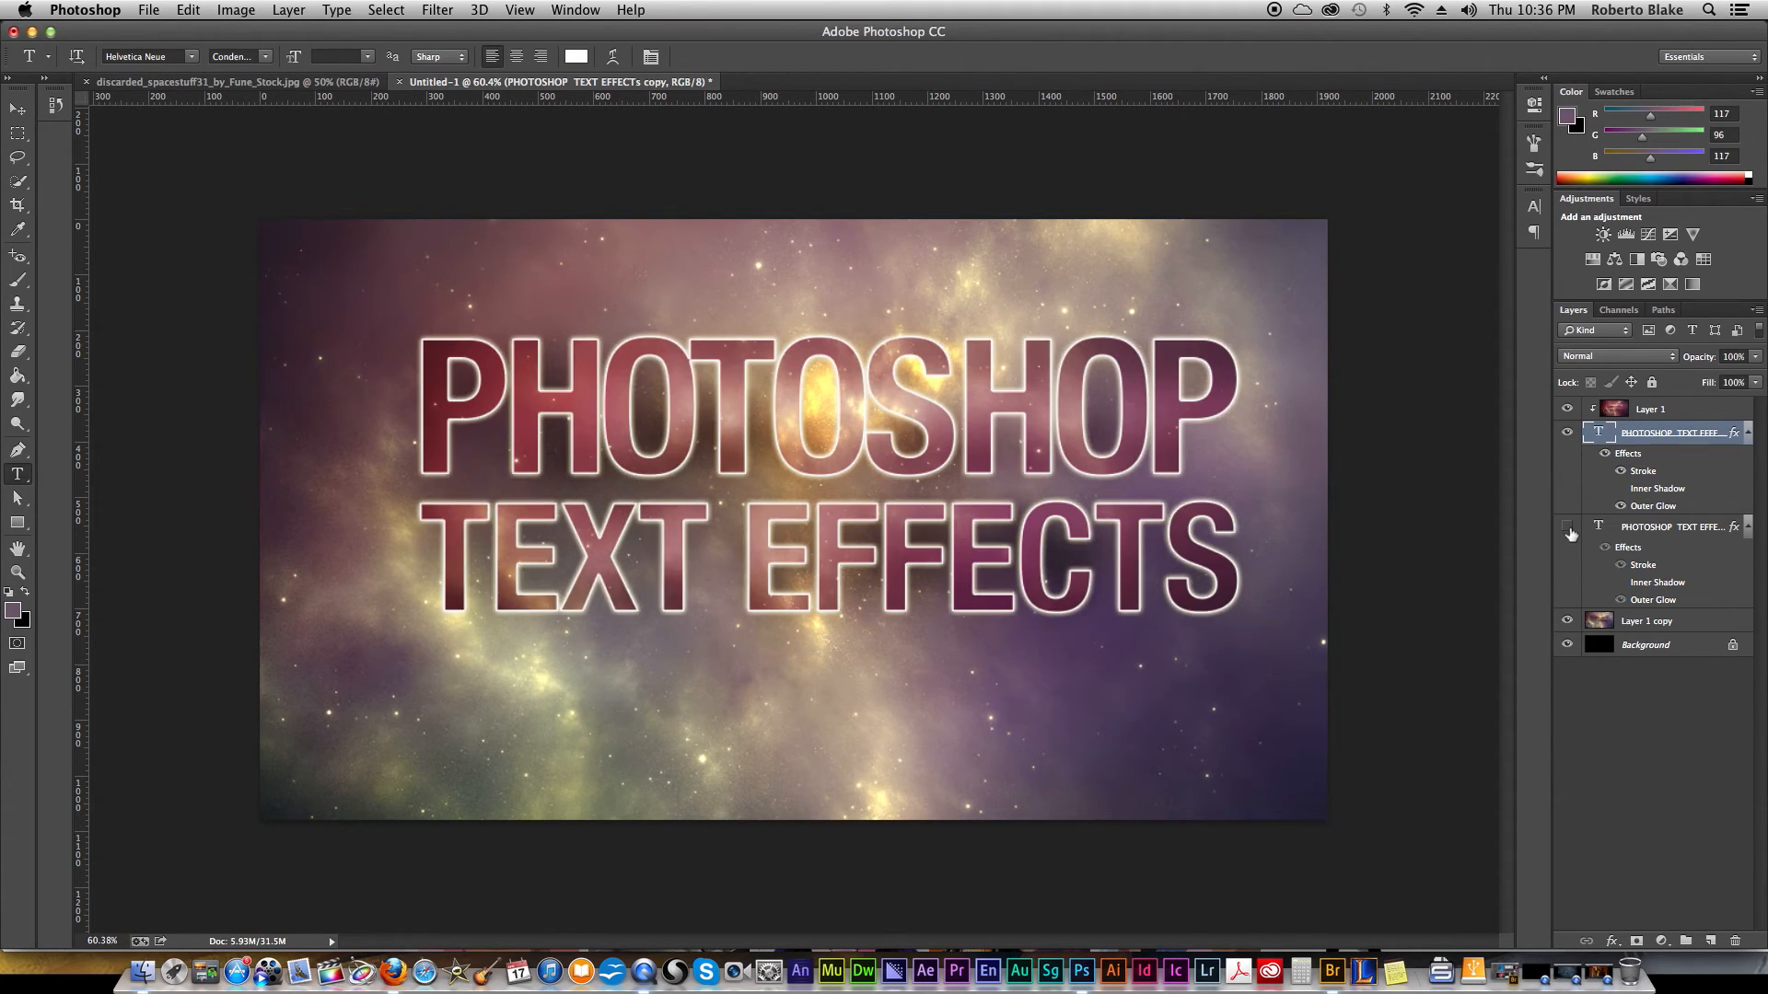
click(1568, 526)
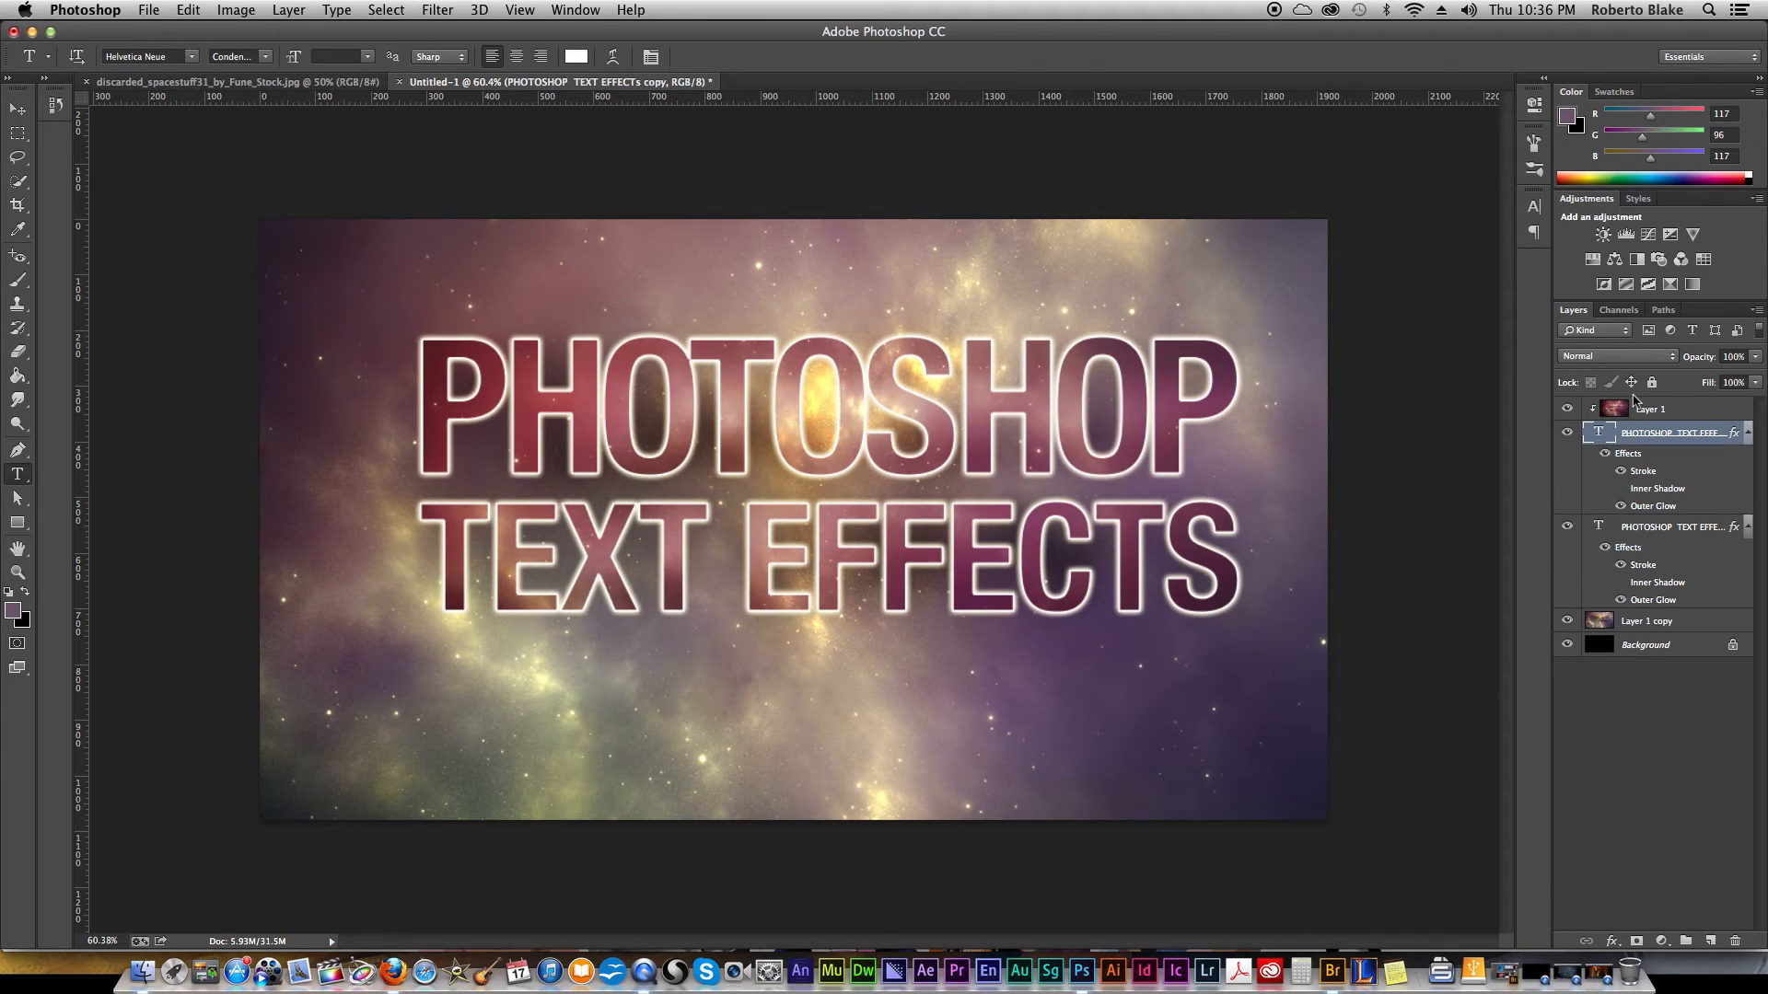
click(1567, 409)
click(1567, 410)
Step: Move Layer 1's clipped nebula image slightly up and right to change which part fills the lettering
click(19, 112)
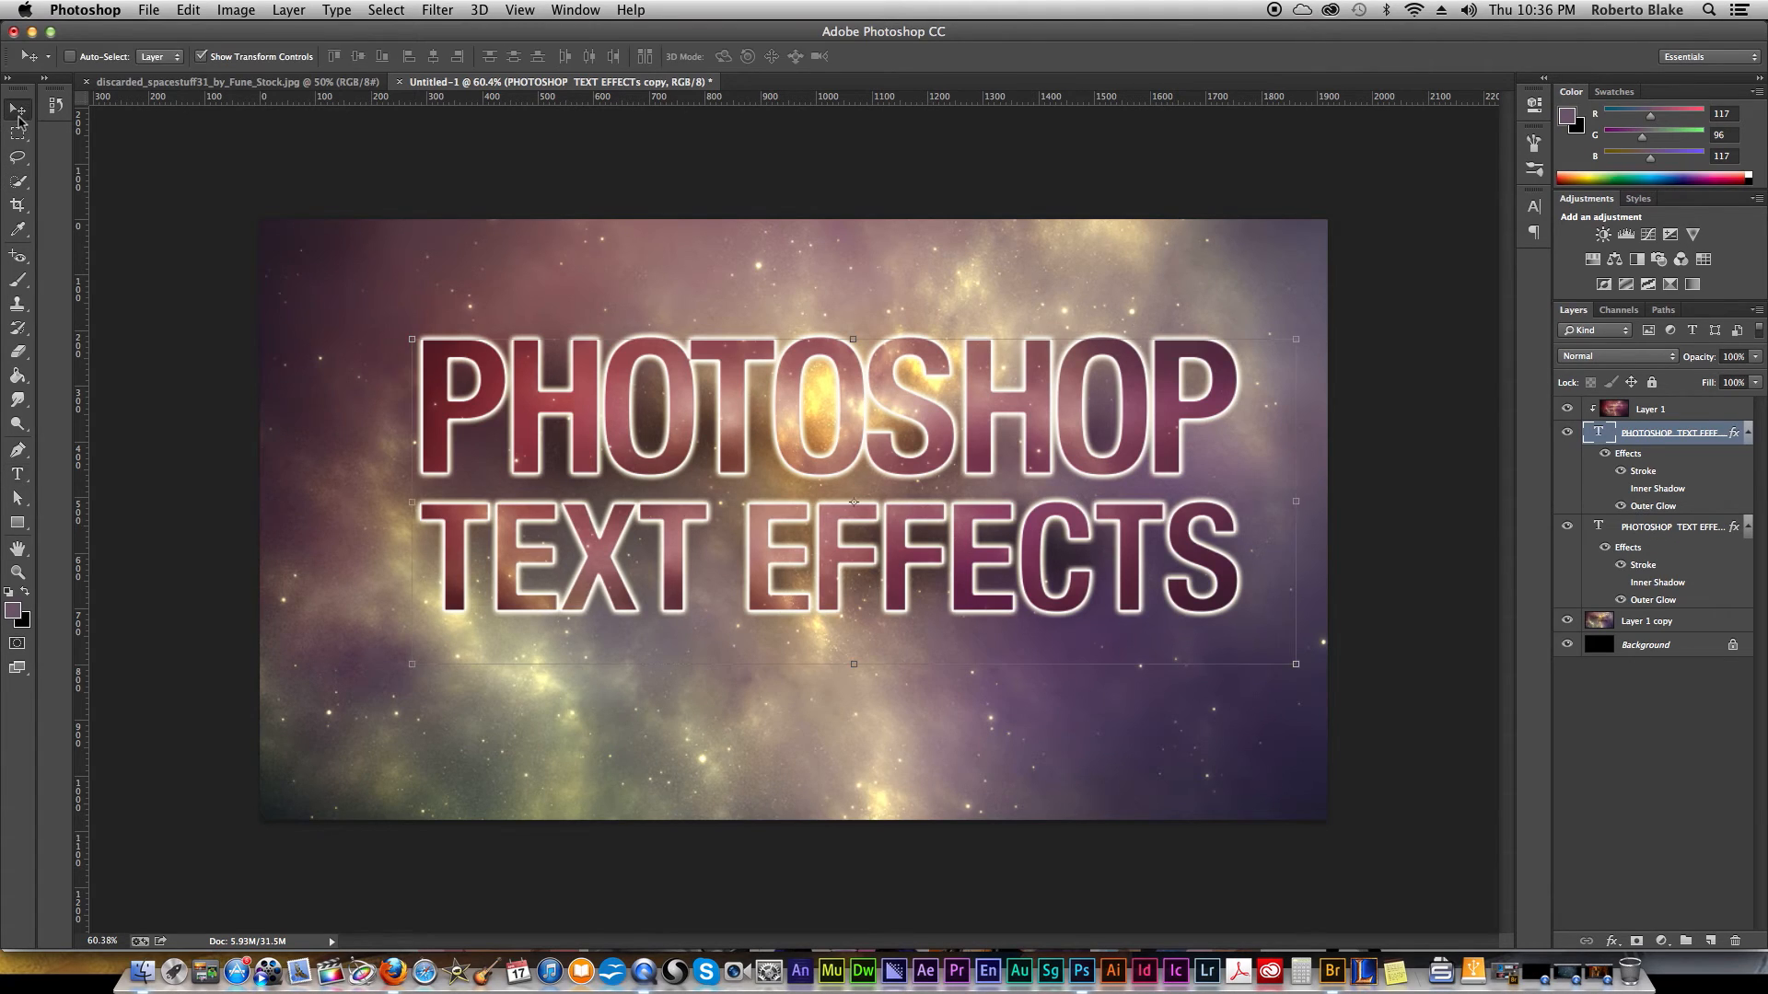
click(1654, 409)
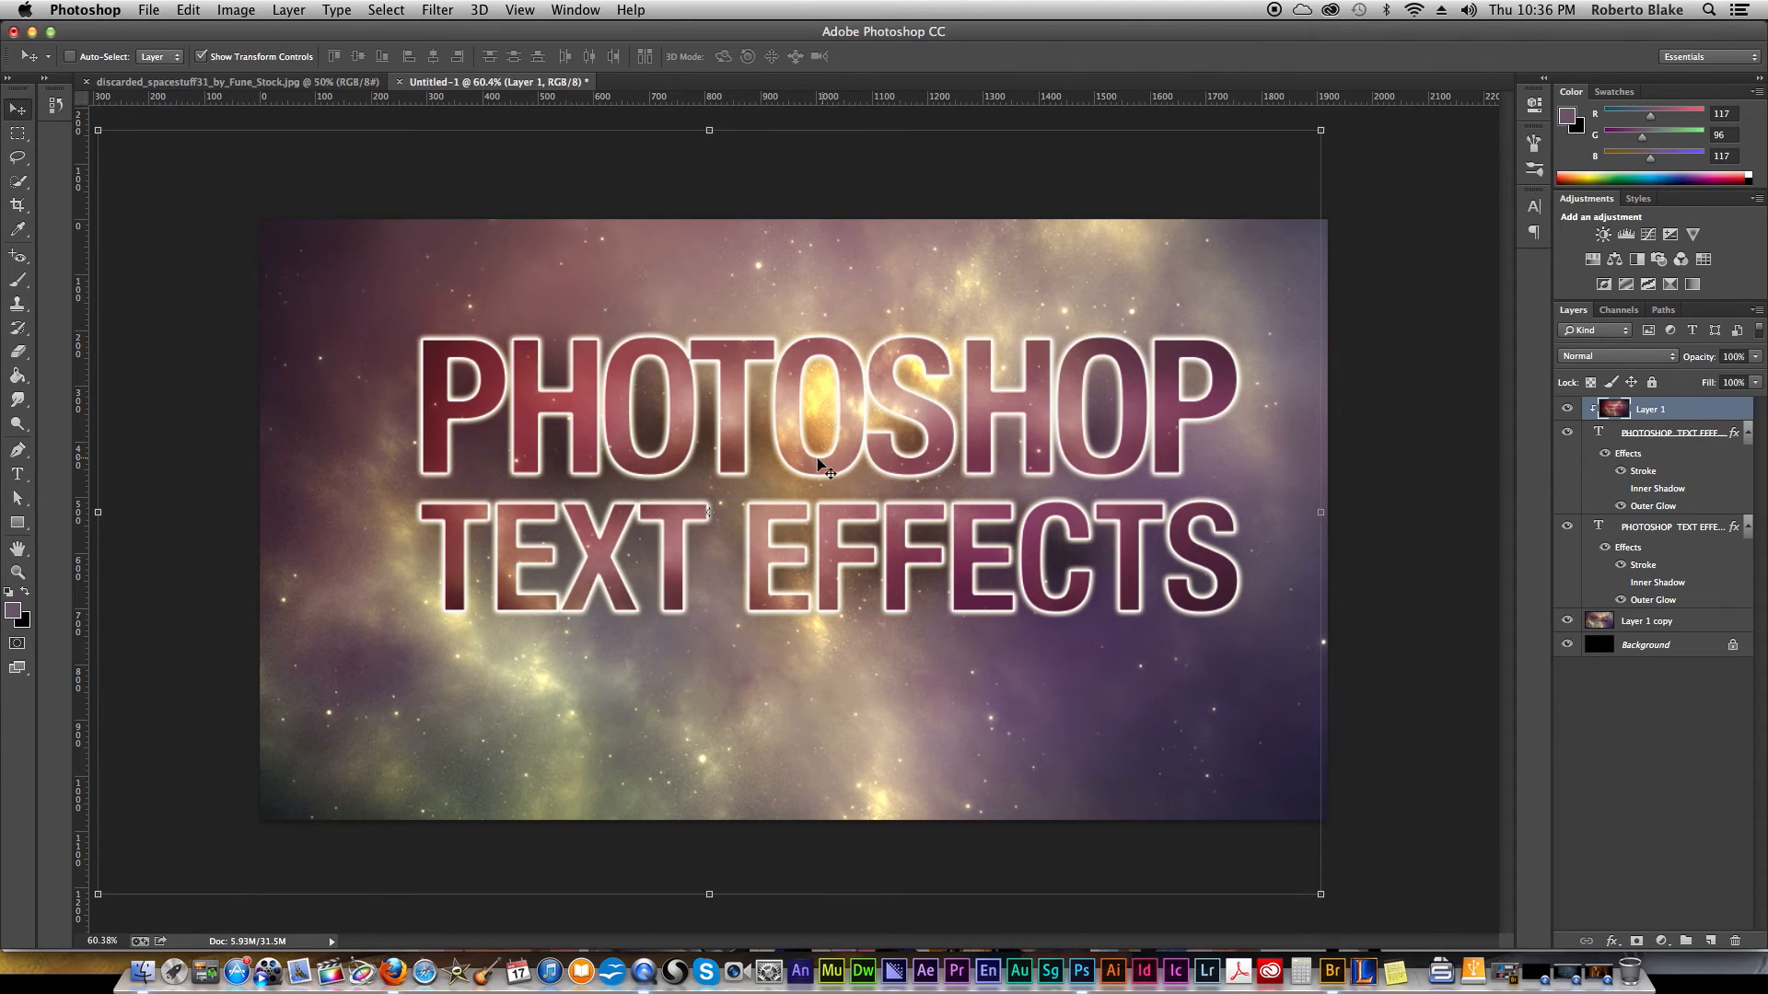
click(615, 488)
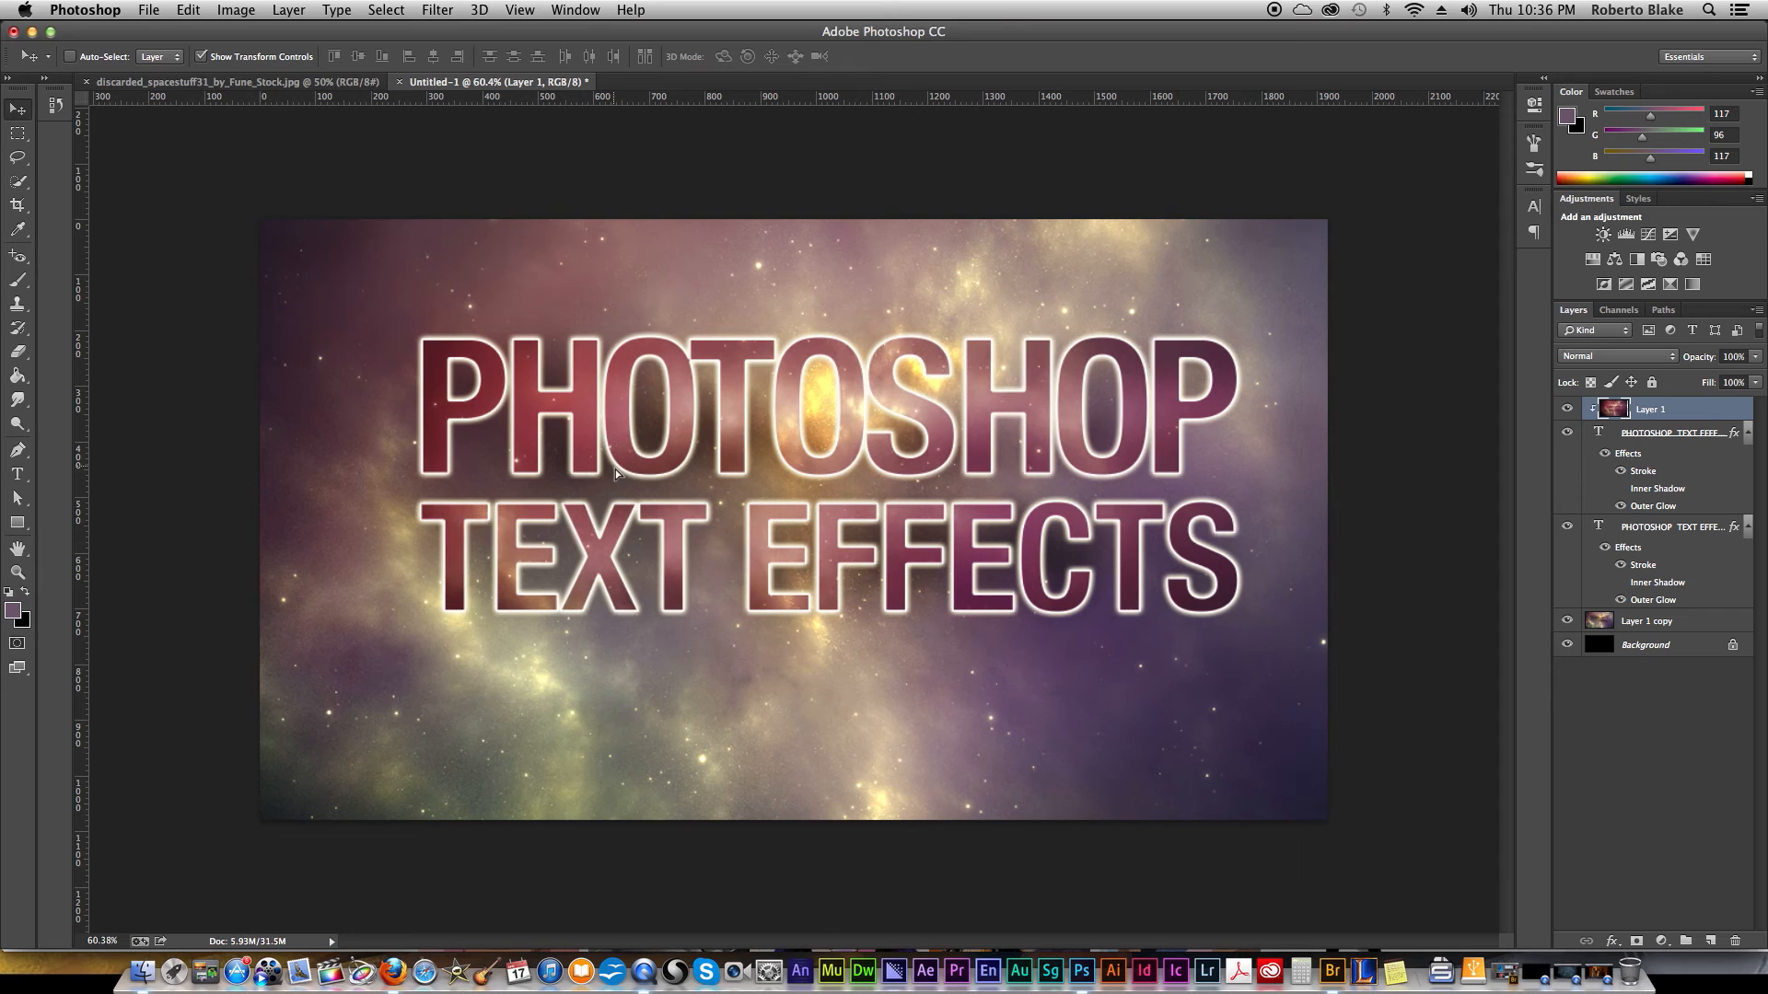
drag(615, 487, 632, 449)
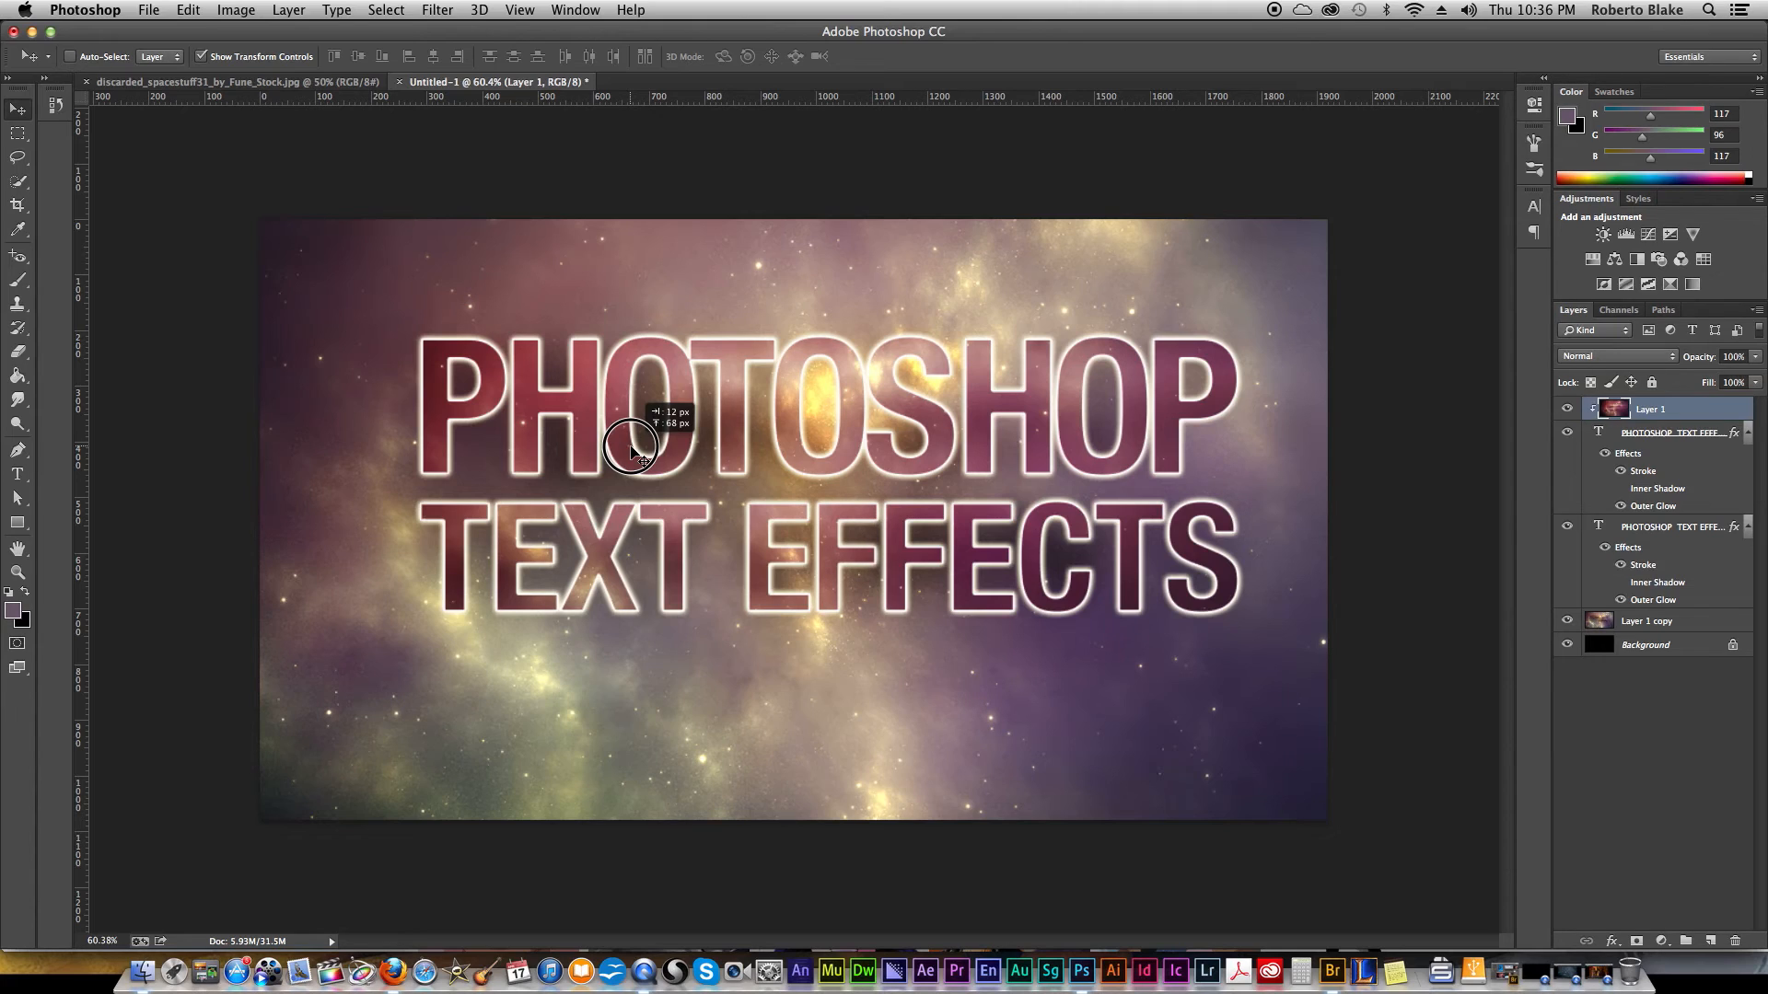
mouse_move(632, 448)
mouse_down()
mouse_move(656, 404)
mouse_move(661, 433)
mouse_up()
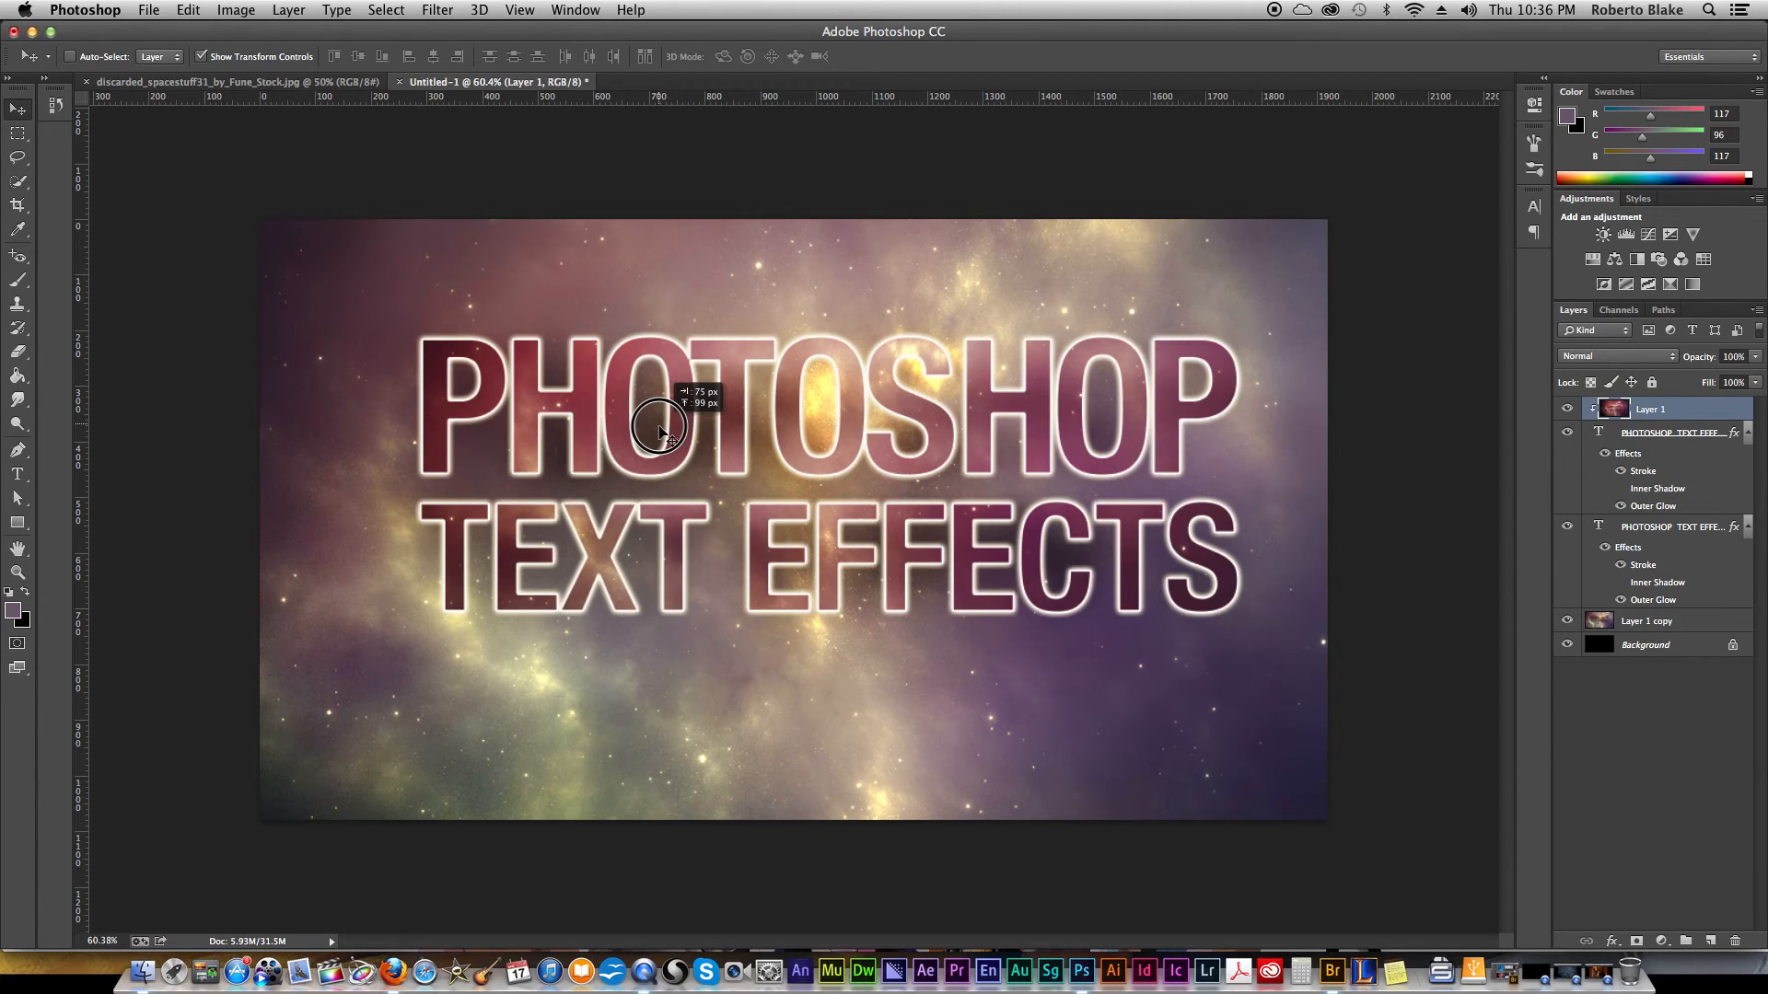
mouse_move(659, 431)
mouse_down()
mouse_move(639, 439)
mouse_move(654, 444)
mouse_up()
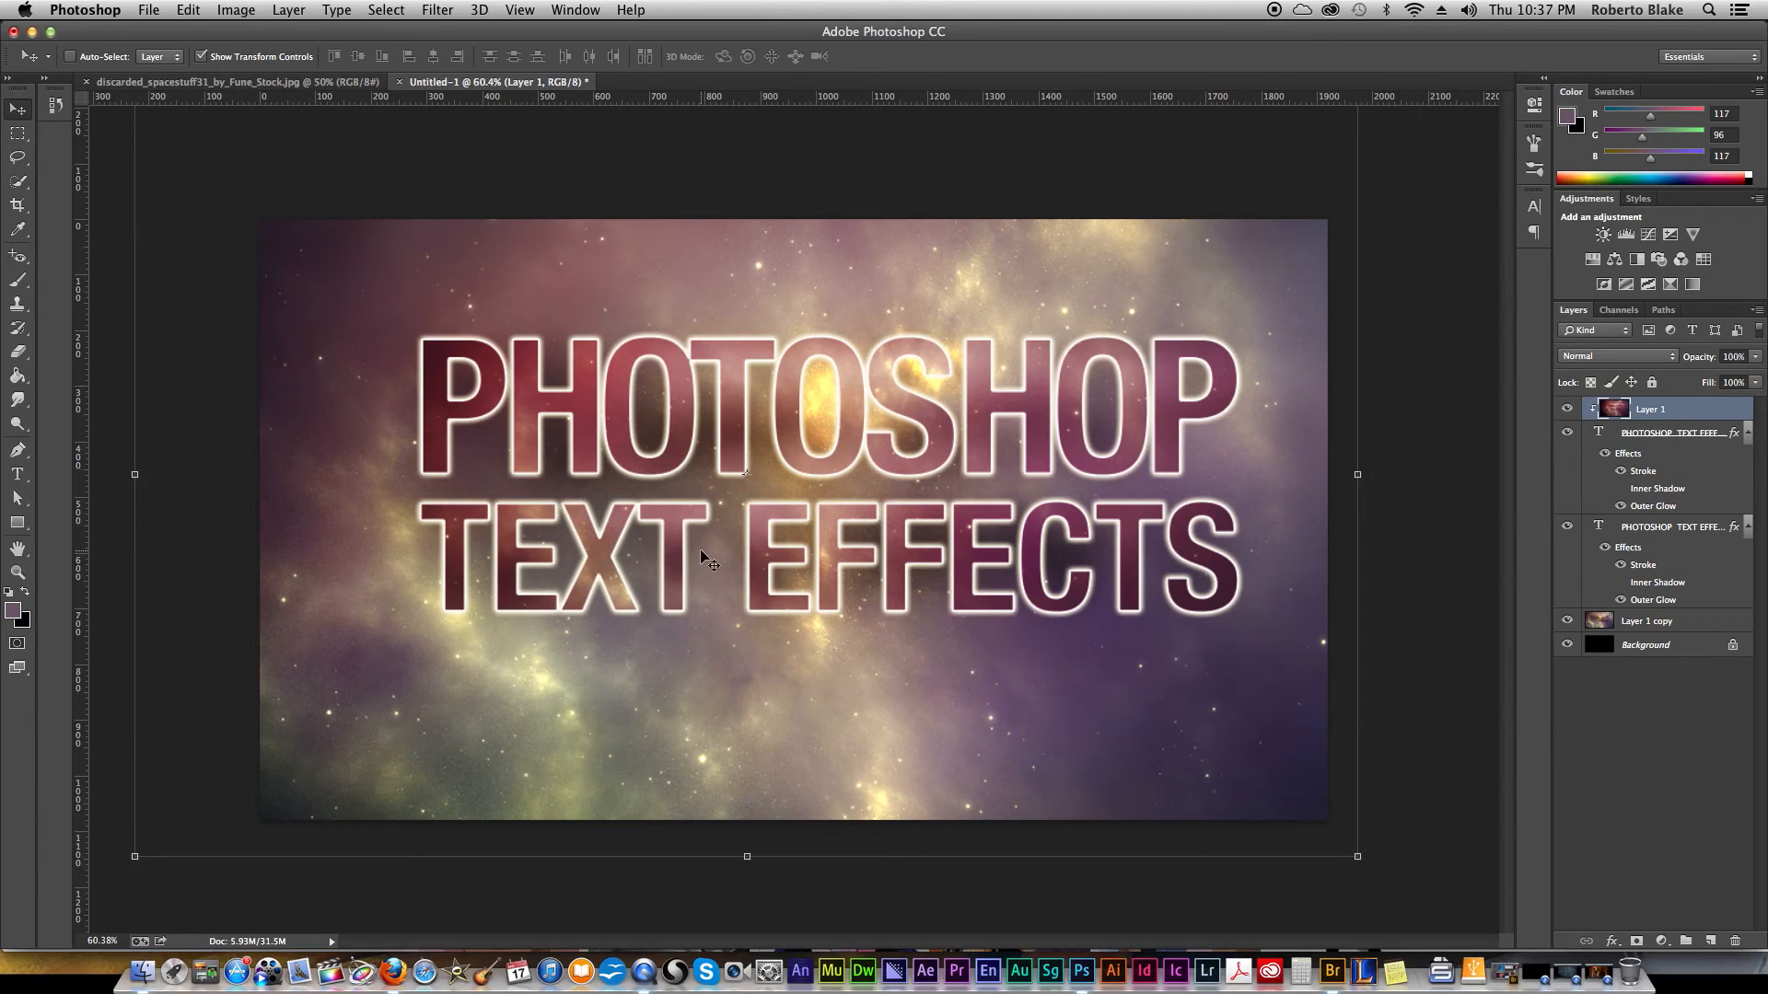
Step: Hide the lower text layer, then delete the second T-position letter of "PHOTOSHOP" in the clipped text and retype it as "T"
key(t)
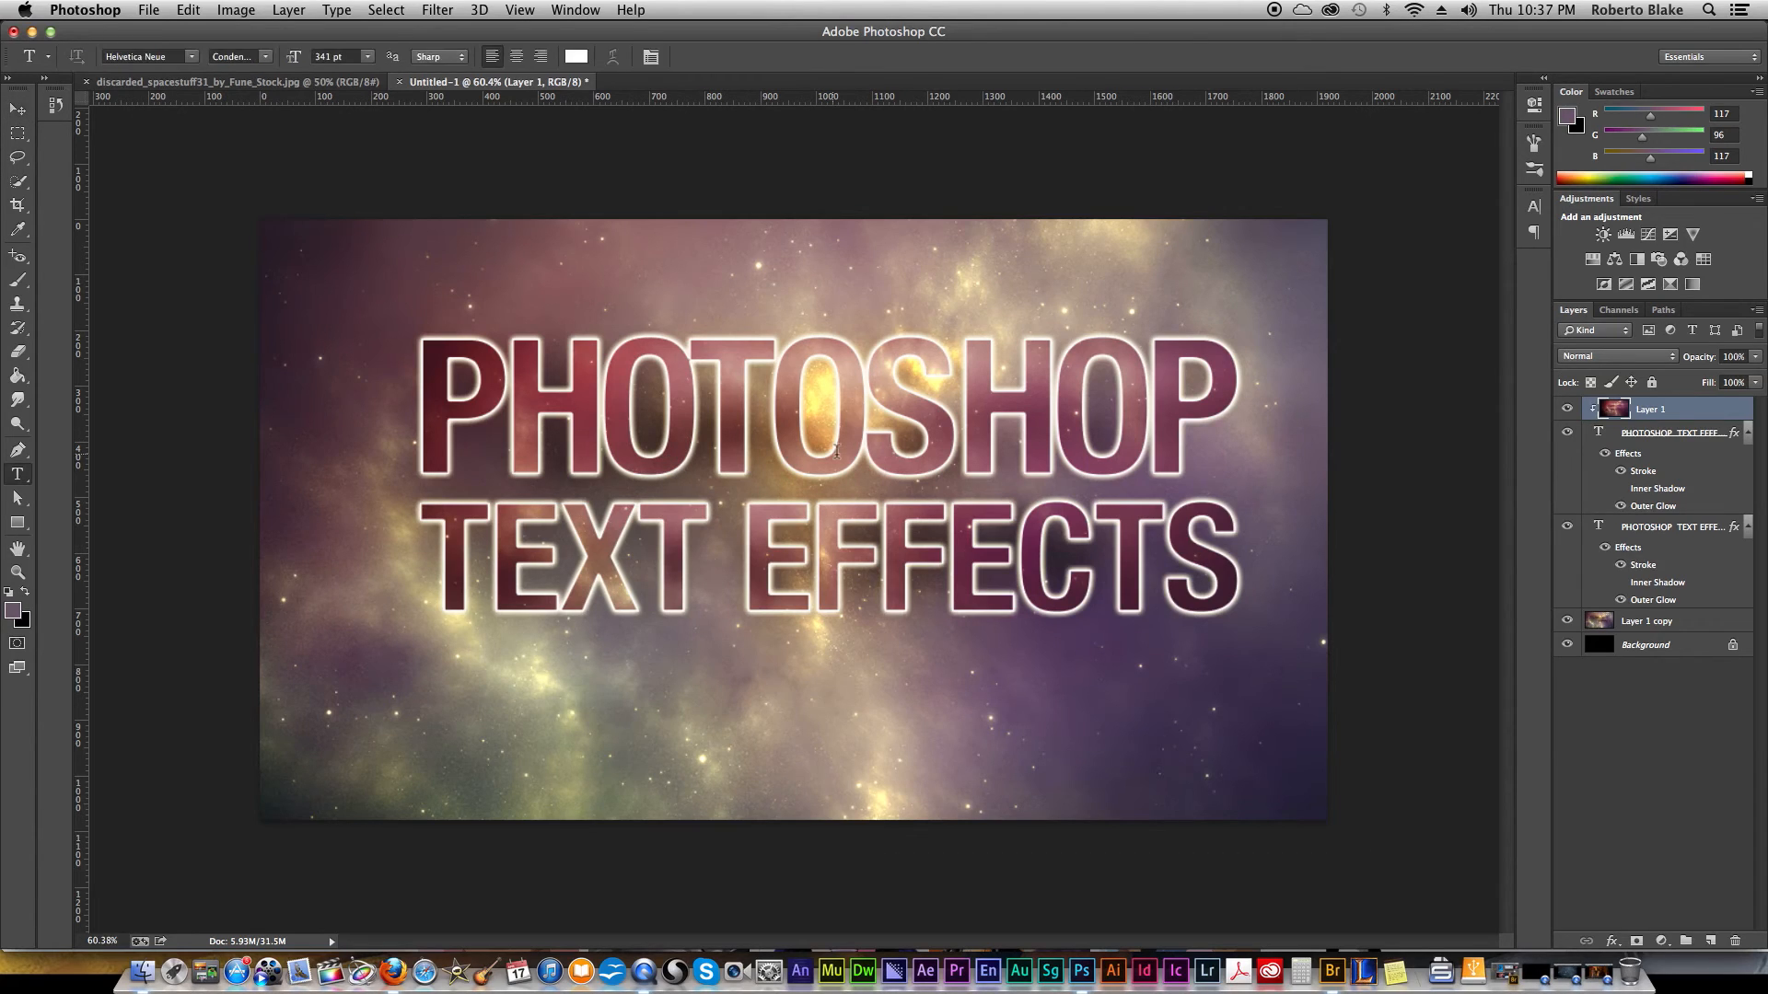
click(1566, 527)
click(851, 443)
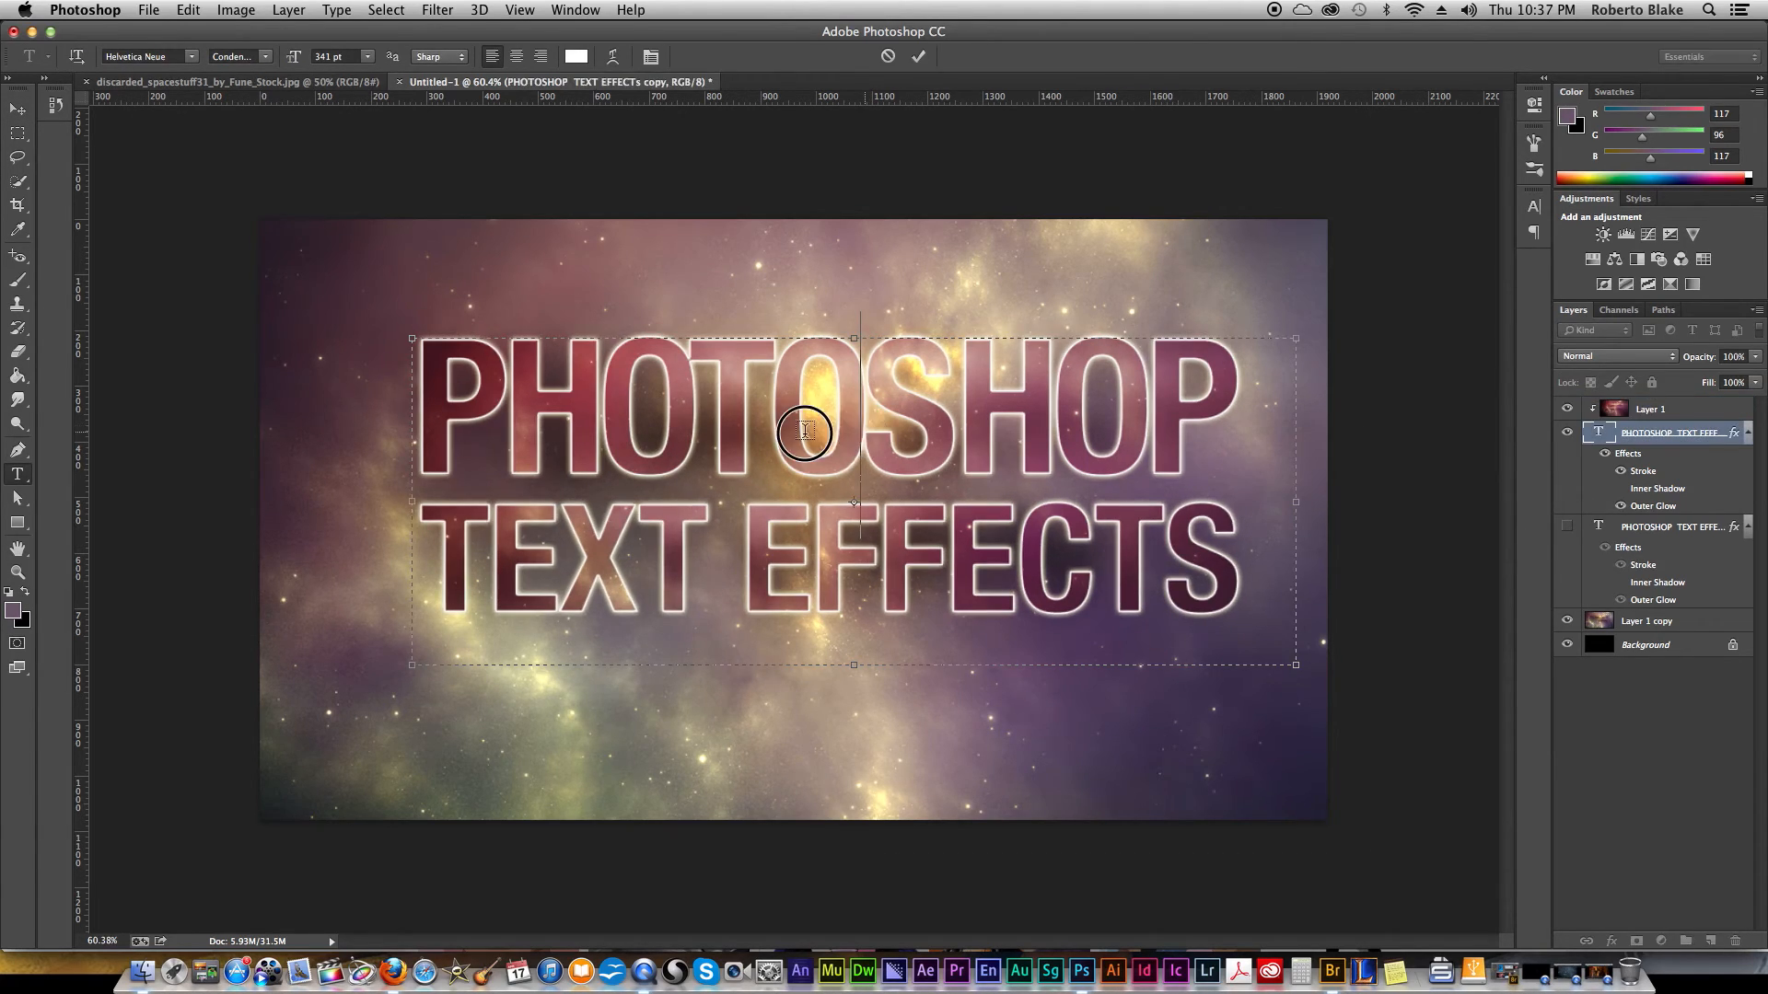
key(Delete)
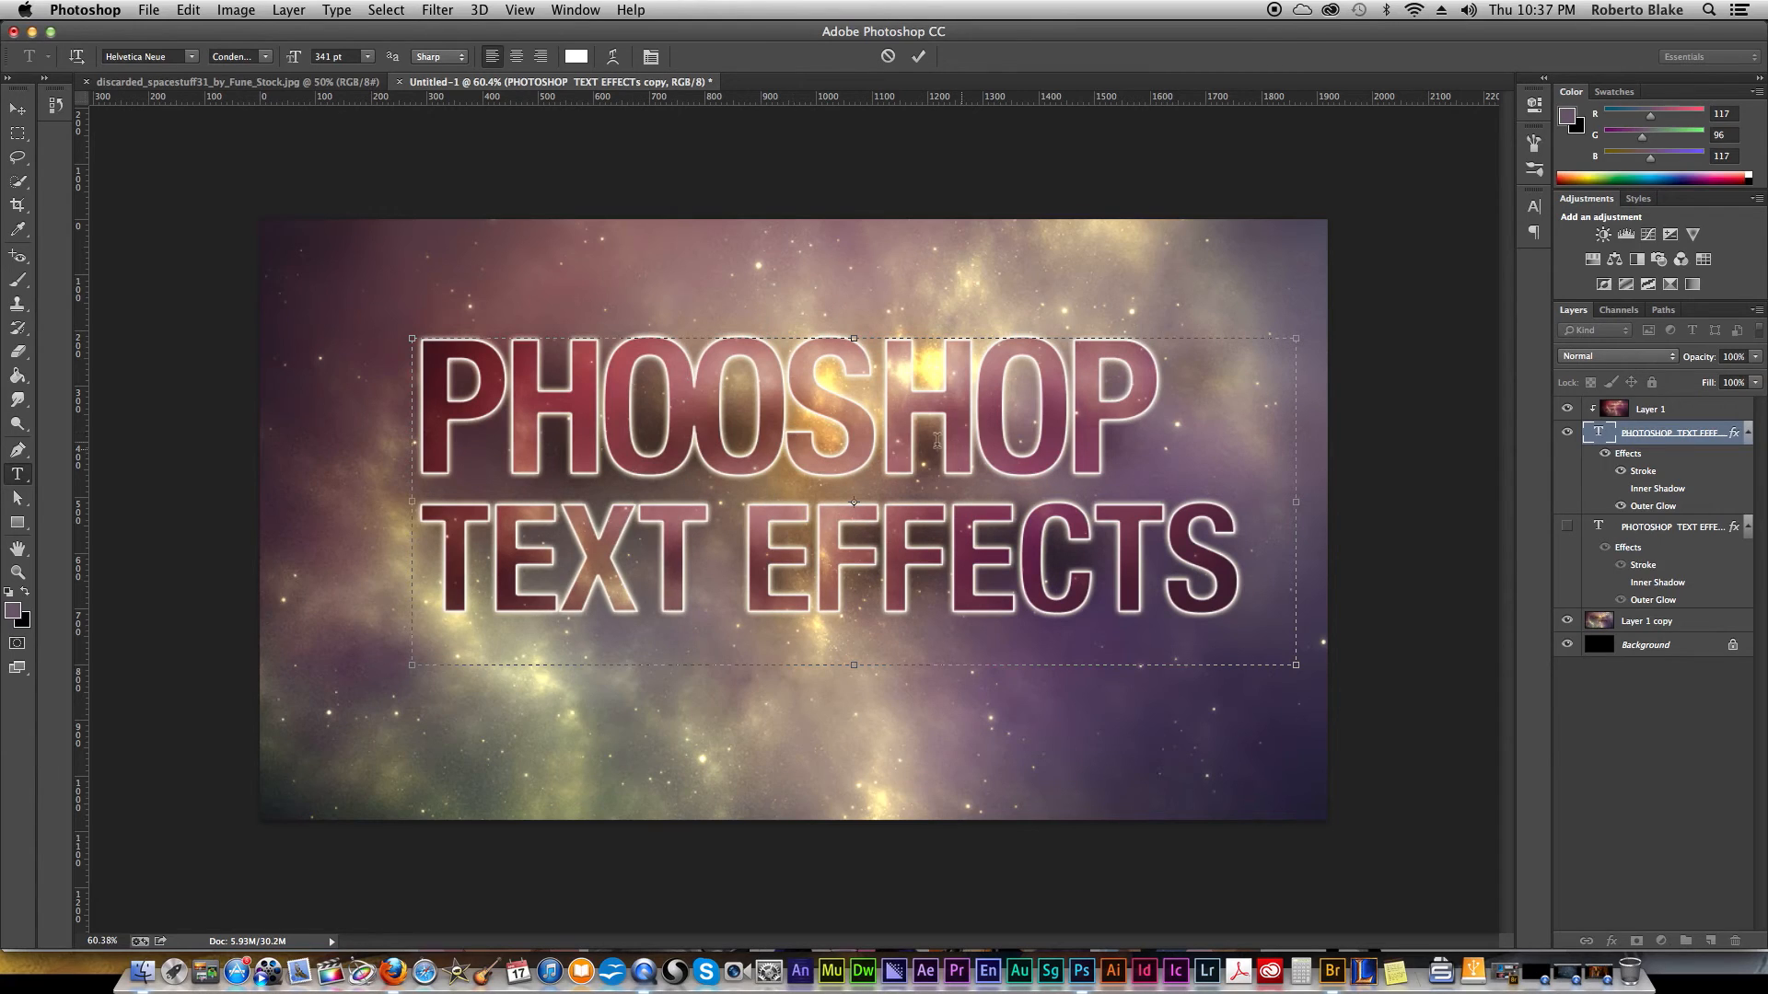
text(T)
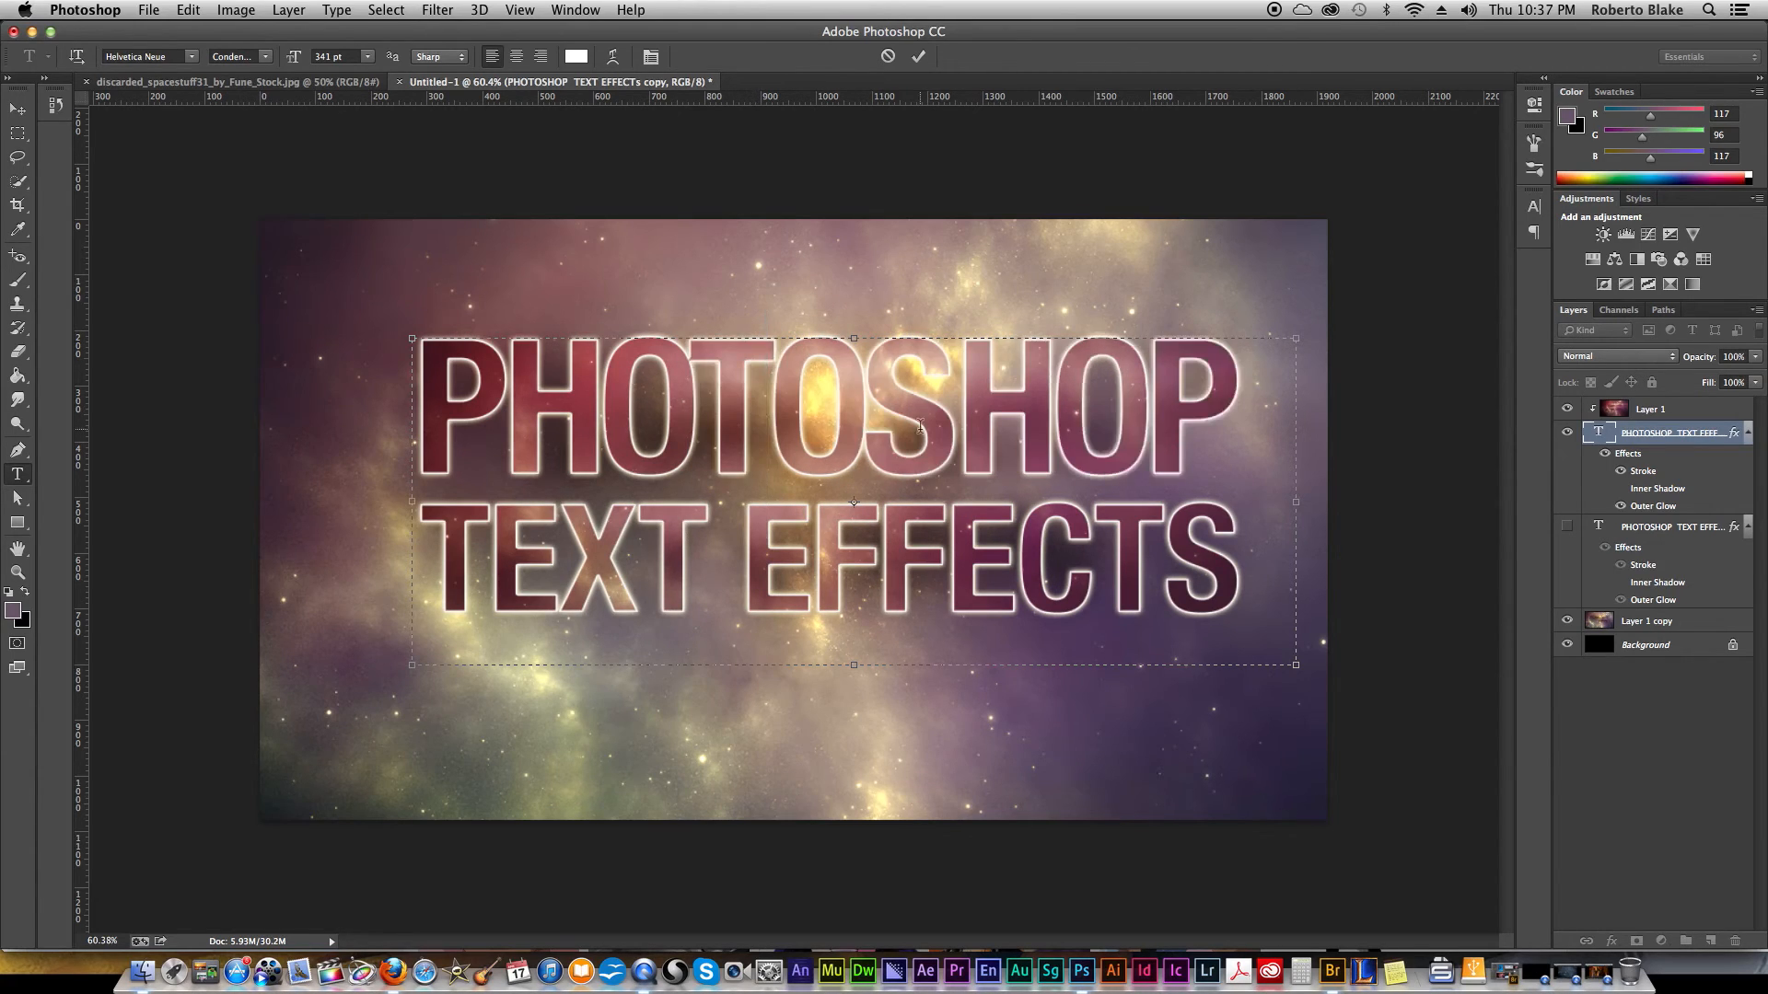
Step: Delete "SHOP" from the first line of the clipped text, undo the deletion, and commit the text edit
click(963, 419)
drag(963, 418, 1215, 416)
key(Left)
key(Delete)
key(Delete)
key(Delete)
key(Delete)
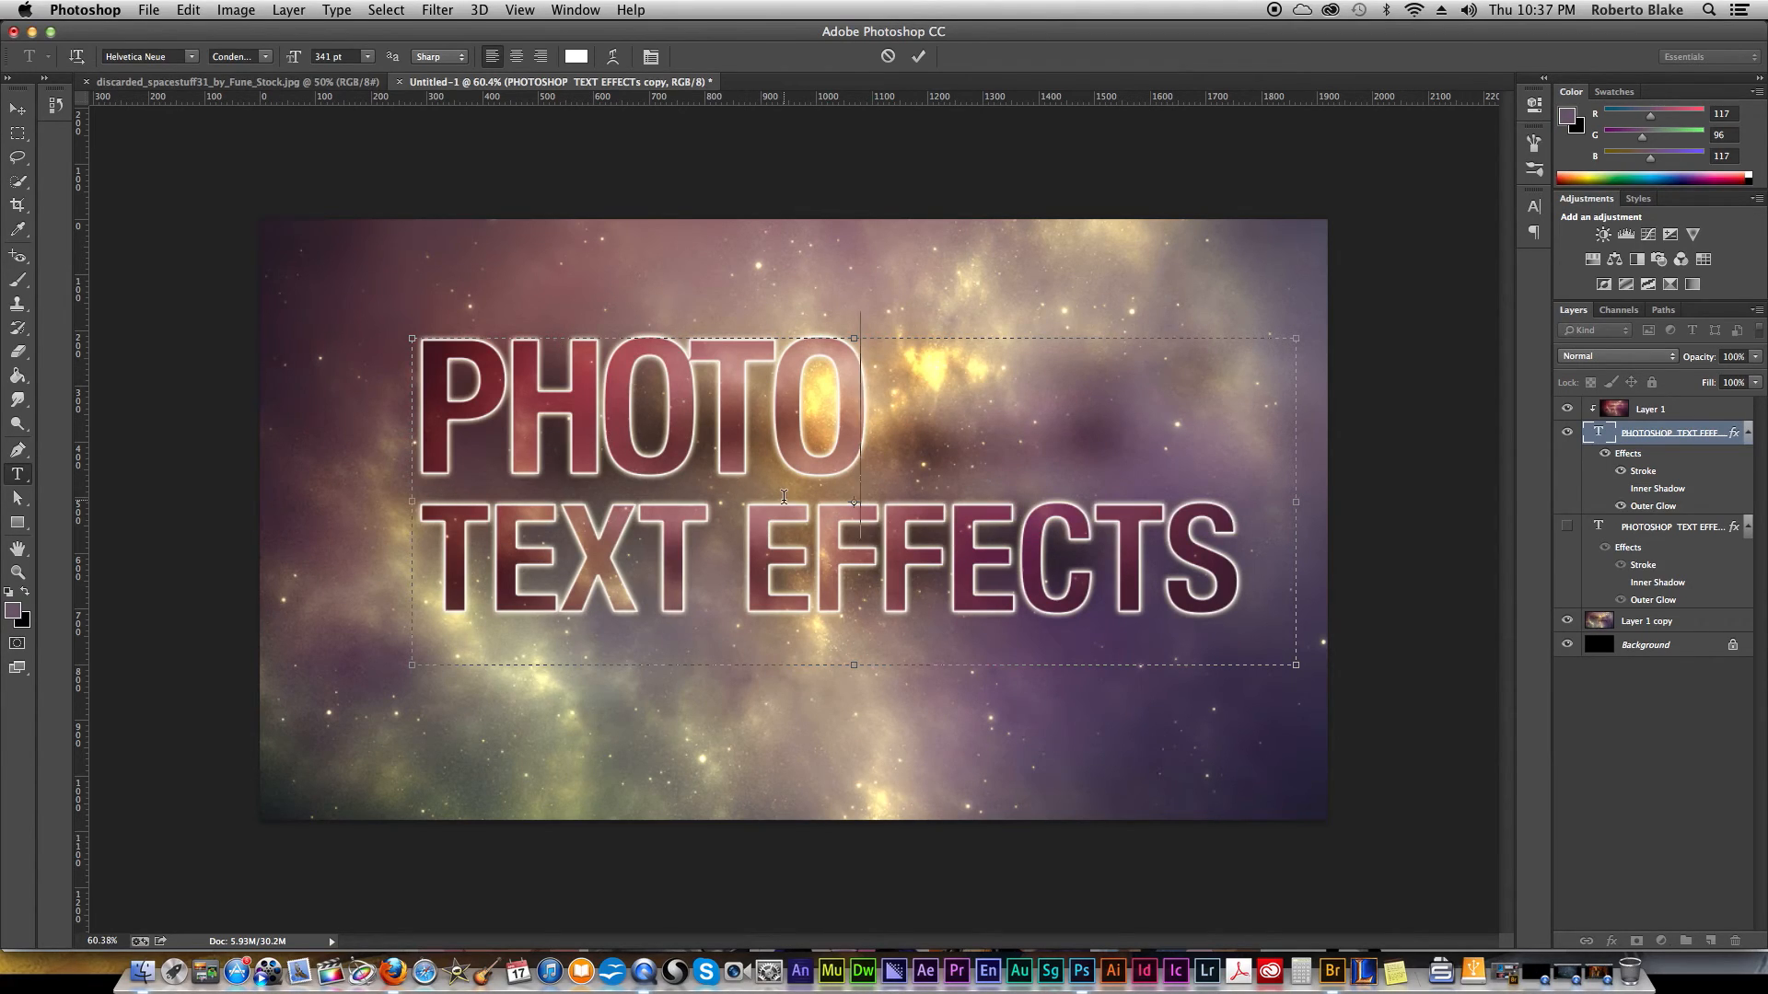
key(super+z)
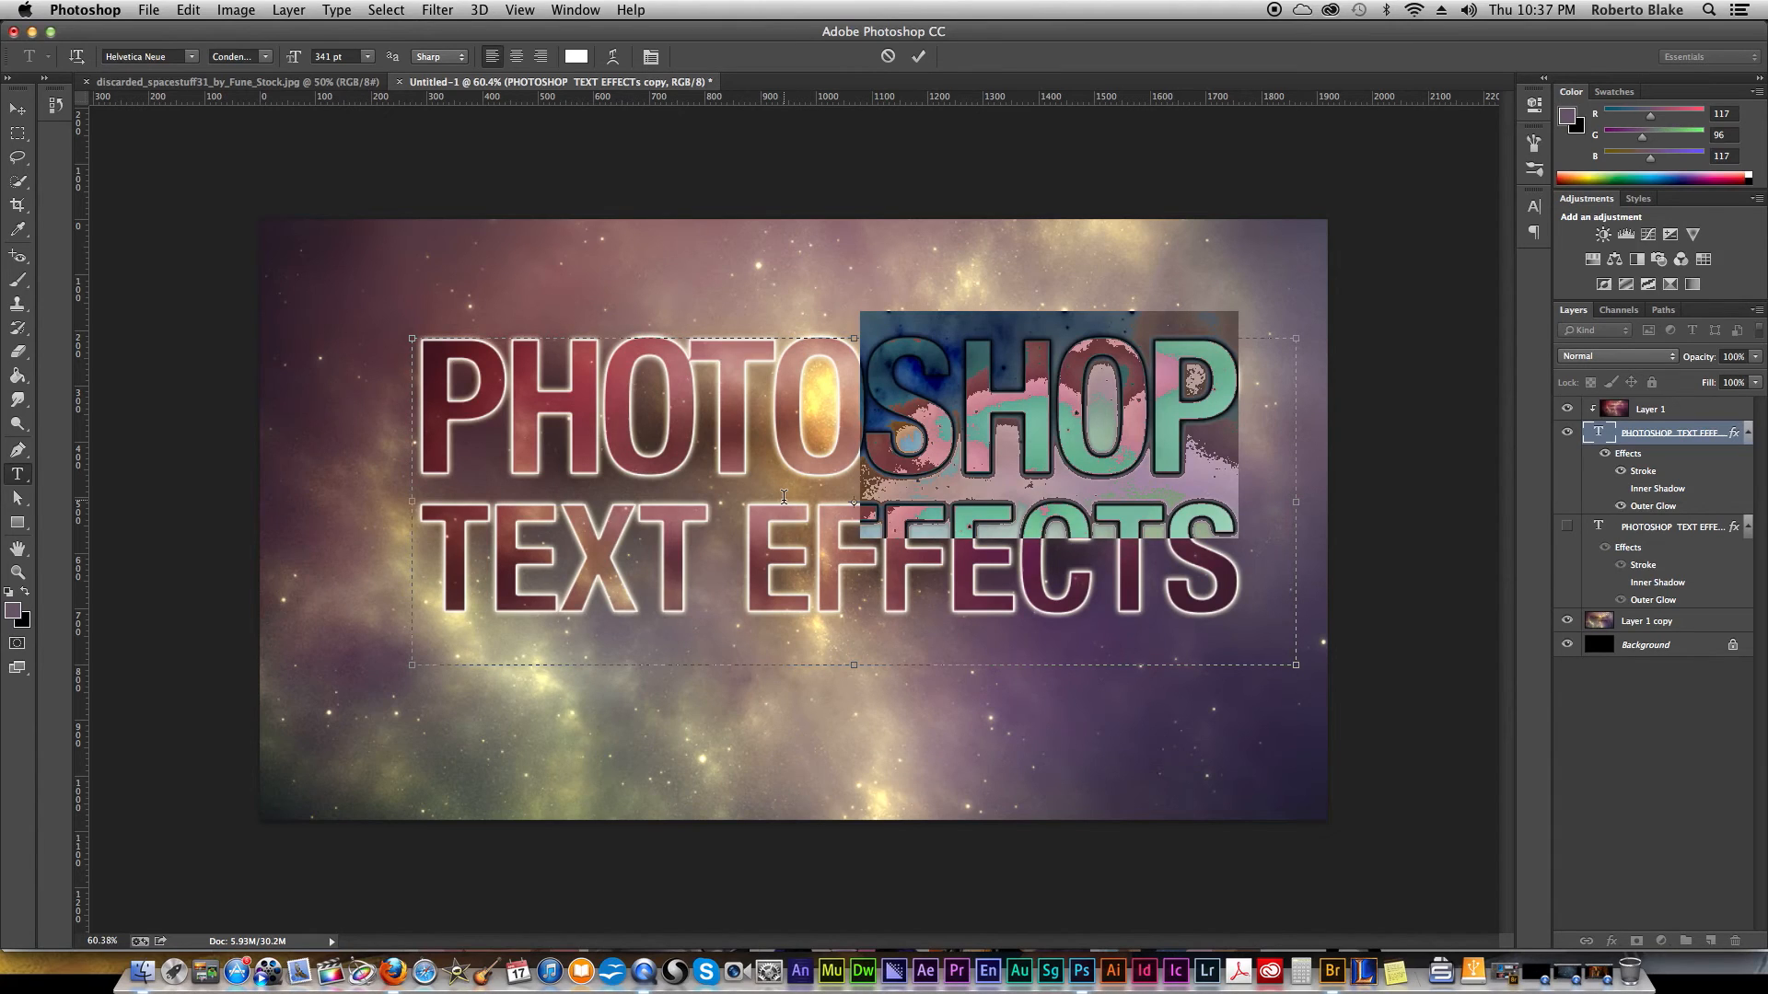
click(766, 460)
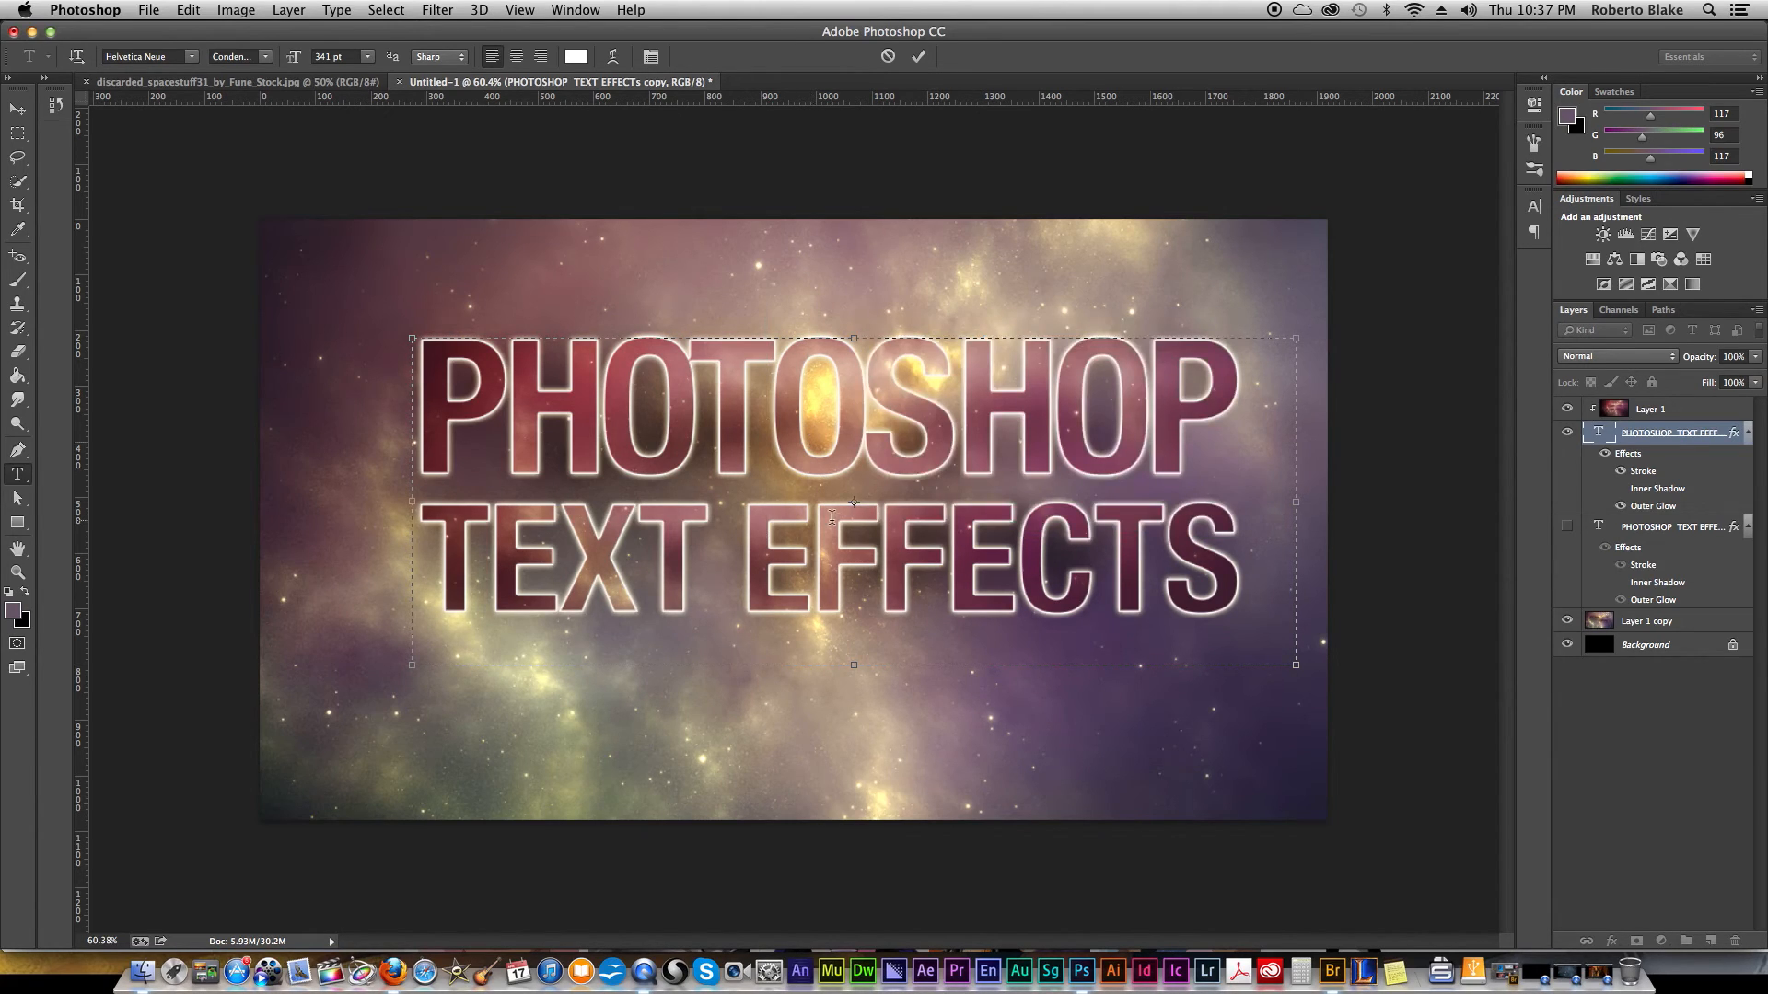
click(920, 57)
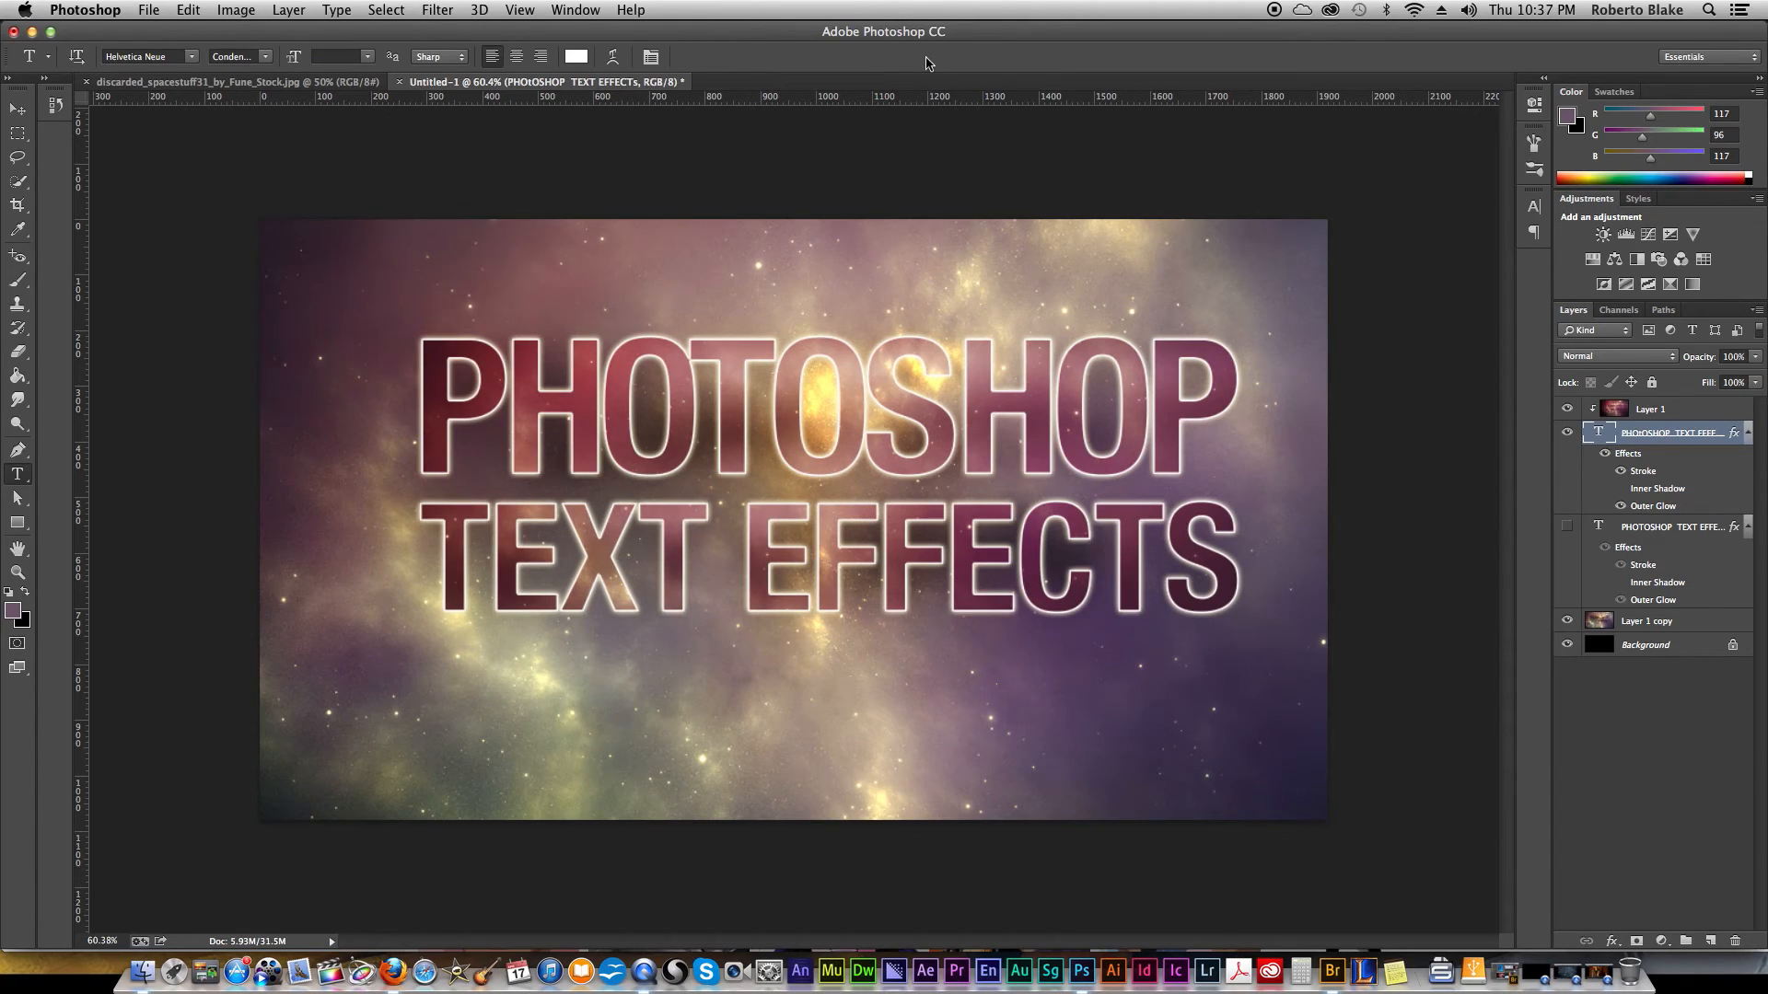
Step: Link Layer 1 with the visible text layer and move them together toward the canvas's upper right
shift+click(1663, 413)
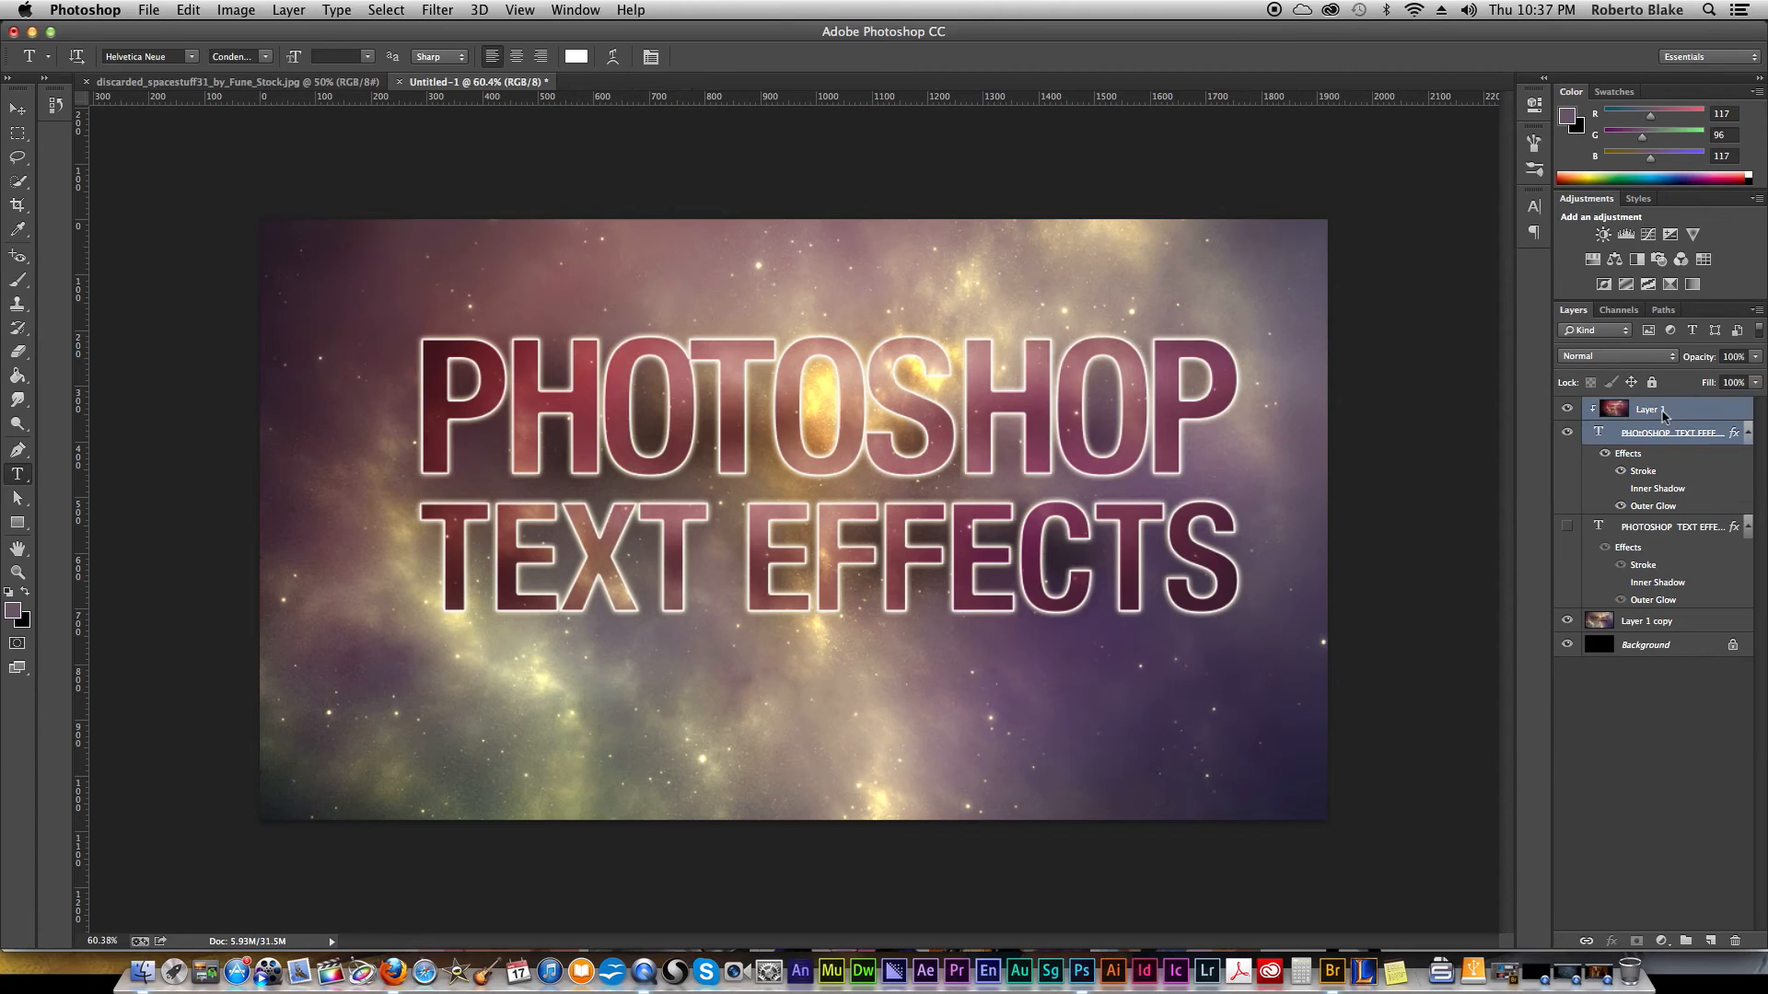
right_click(1663, 413)
click(1499, 518)
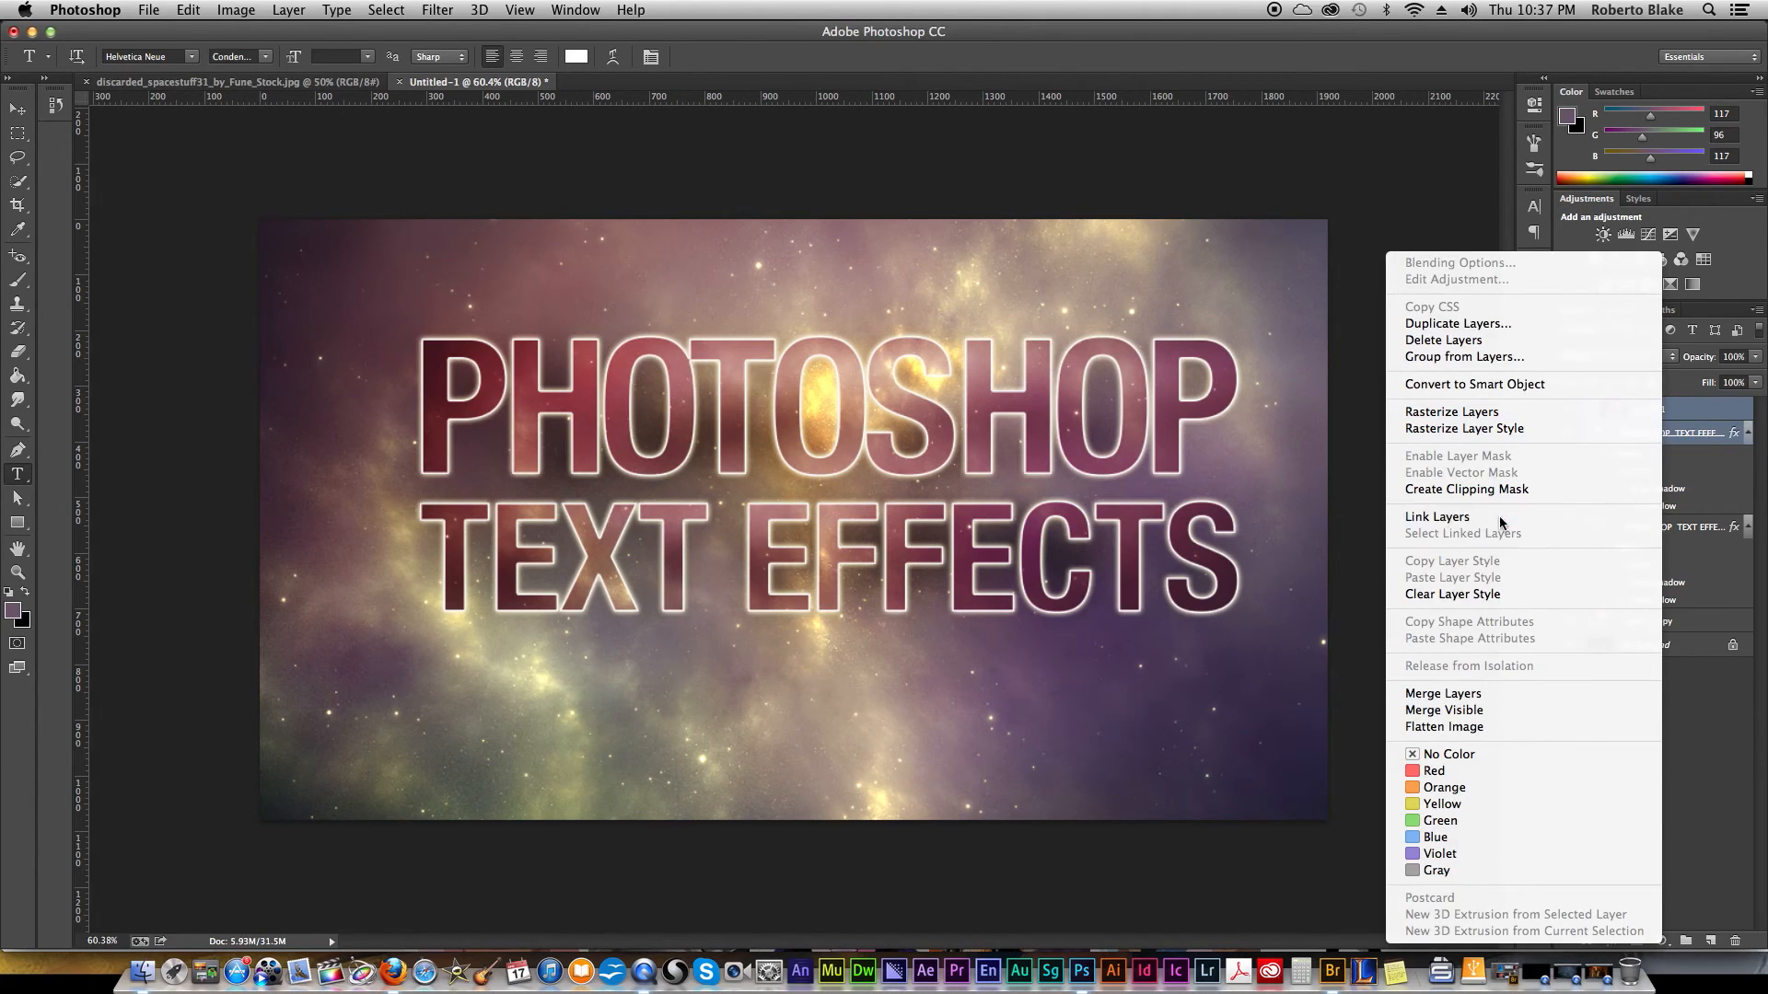
key(b)
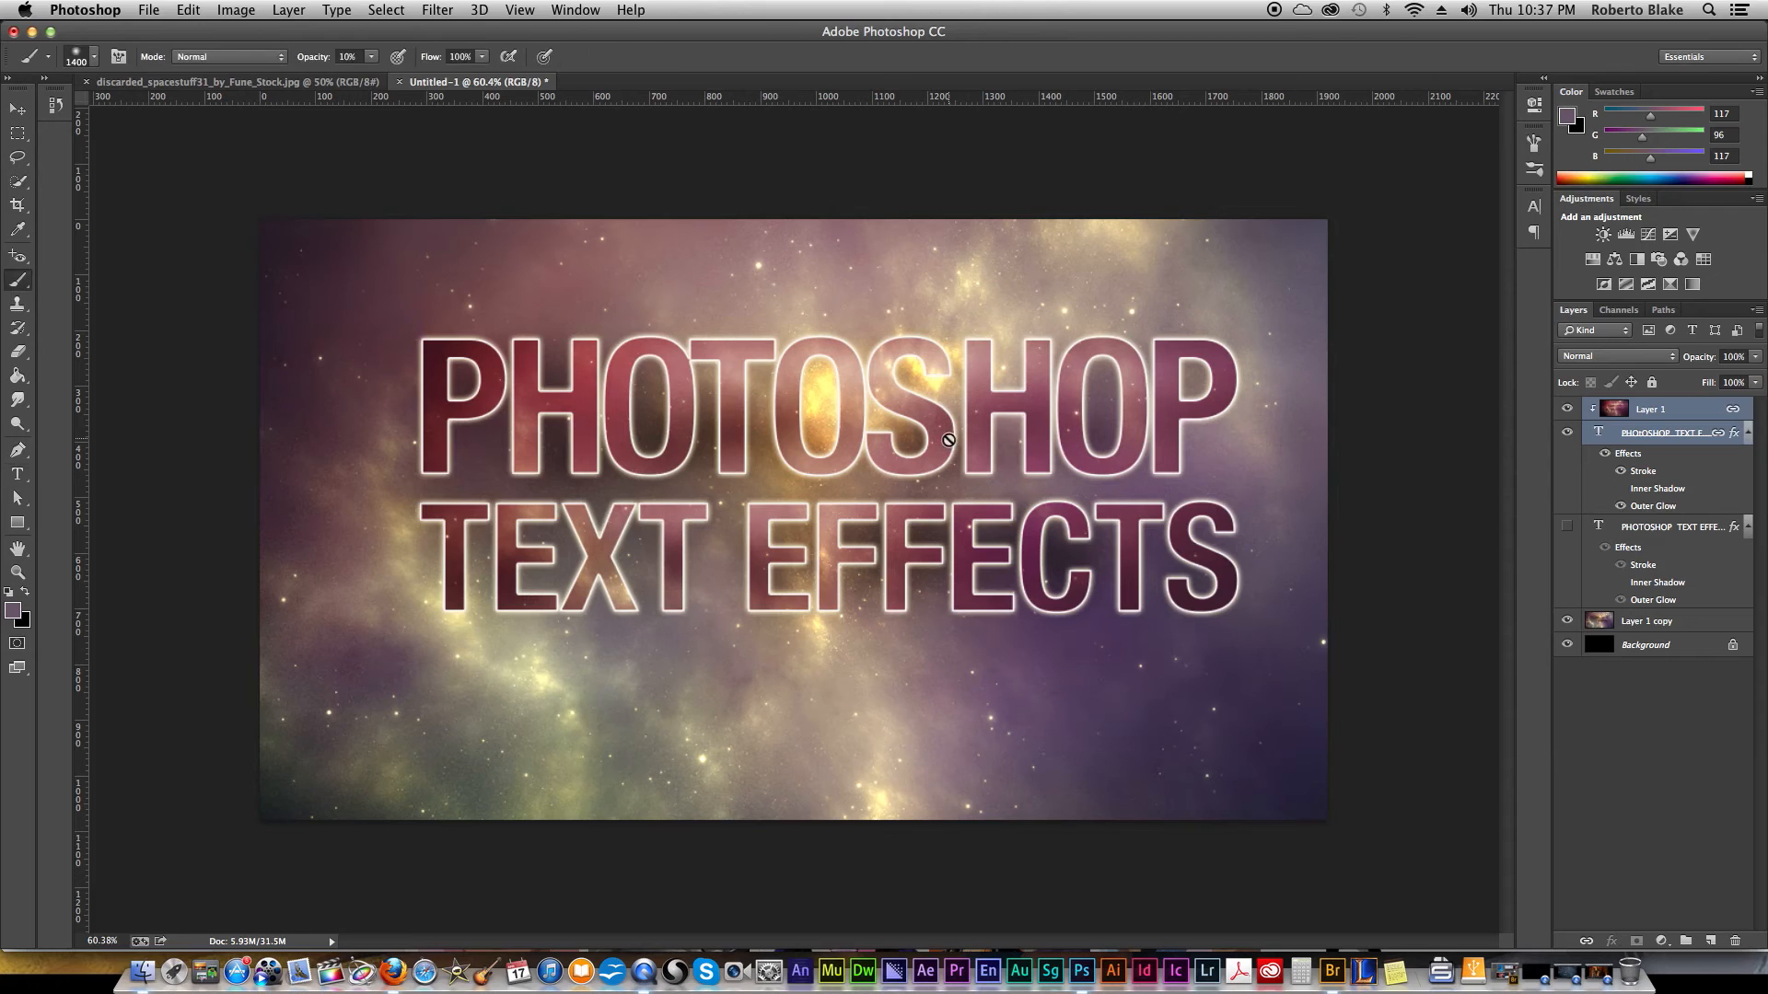
key(v)
mouse_move(923, 506)
mouse_down()
mouse_move(884, 552)
mouse_move(911, 456)
mouse_move(970, 446)
mouse_move(939, 506)
mouse_move(966, 506)
mouse_move(993, 598)
mouse_move(1022, 598)
mouse_move(1027, 368)
mouse_move(997, 348)
mouse_up()
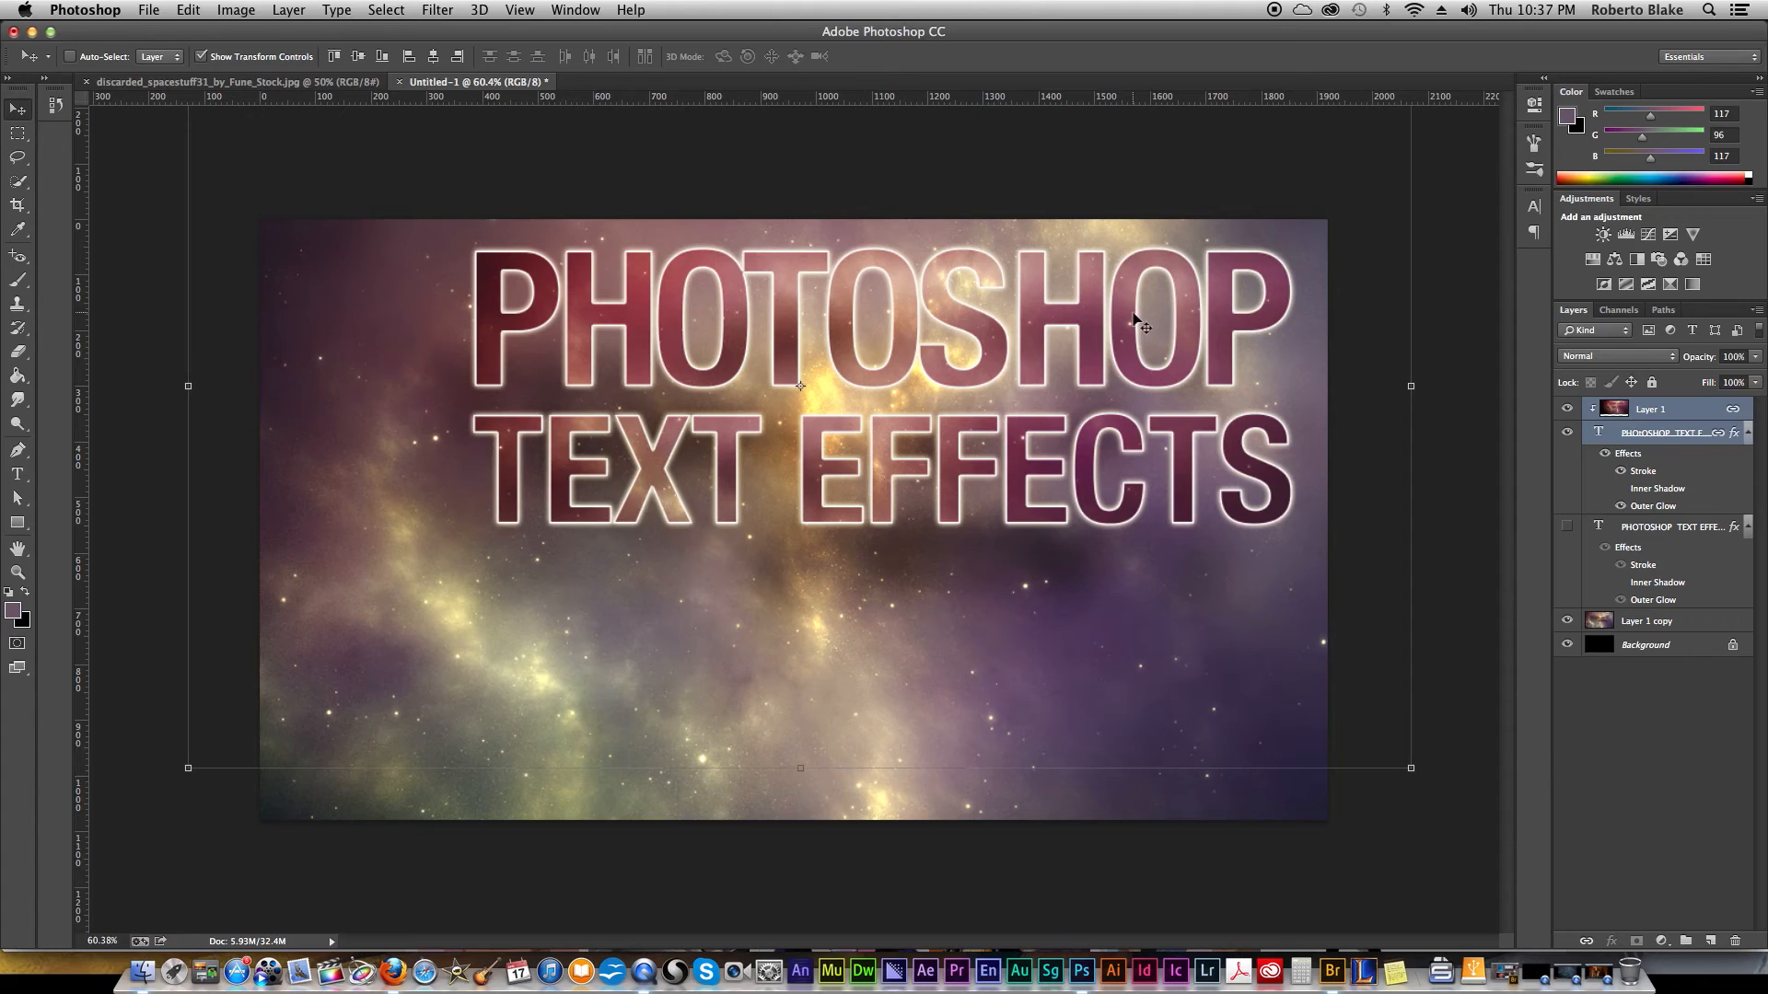
Step: Unlink Layer 1 from the text layer and nudge Layer 1 alone slightly left within the lettering
right_click(1683, 412)
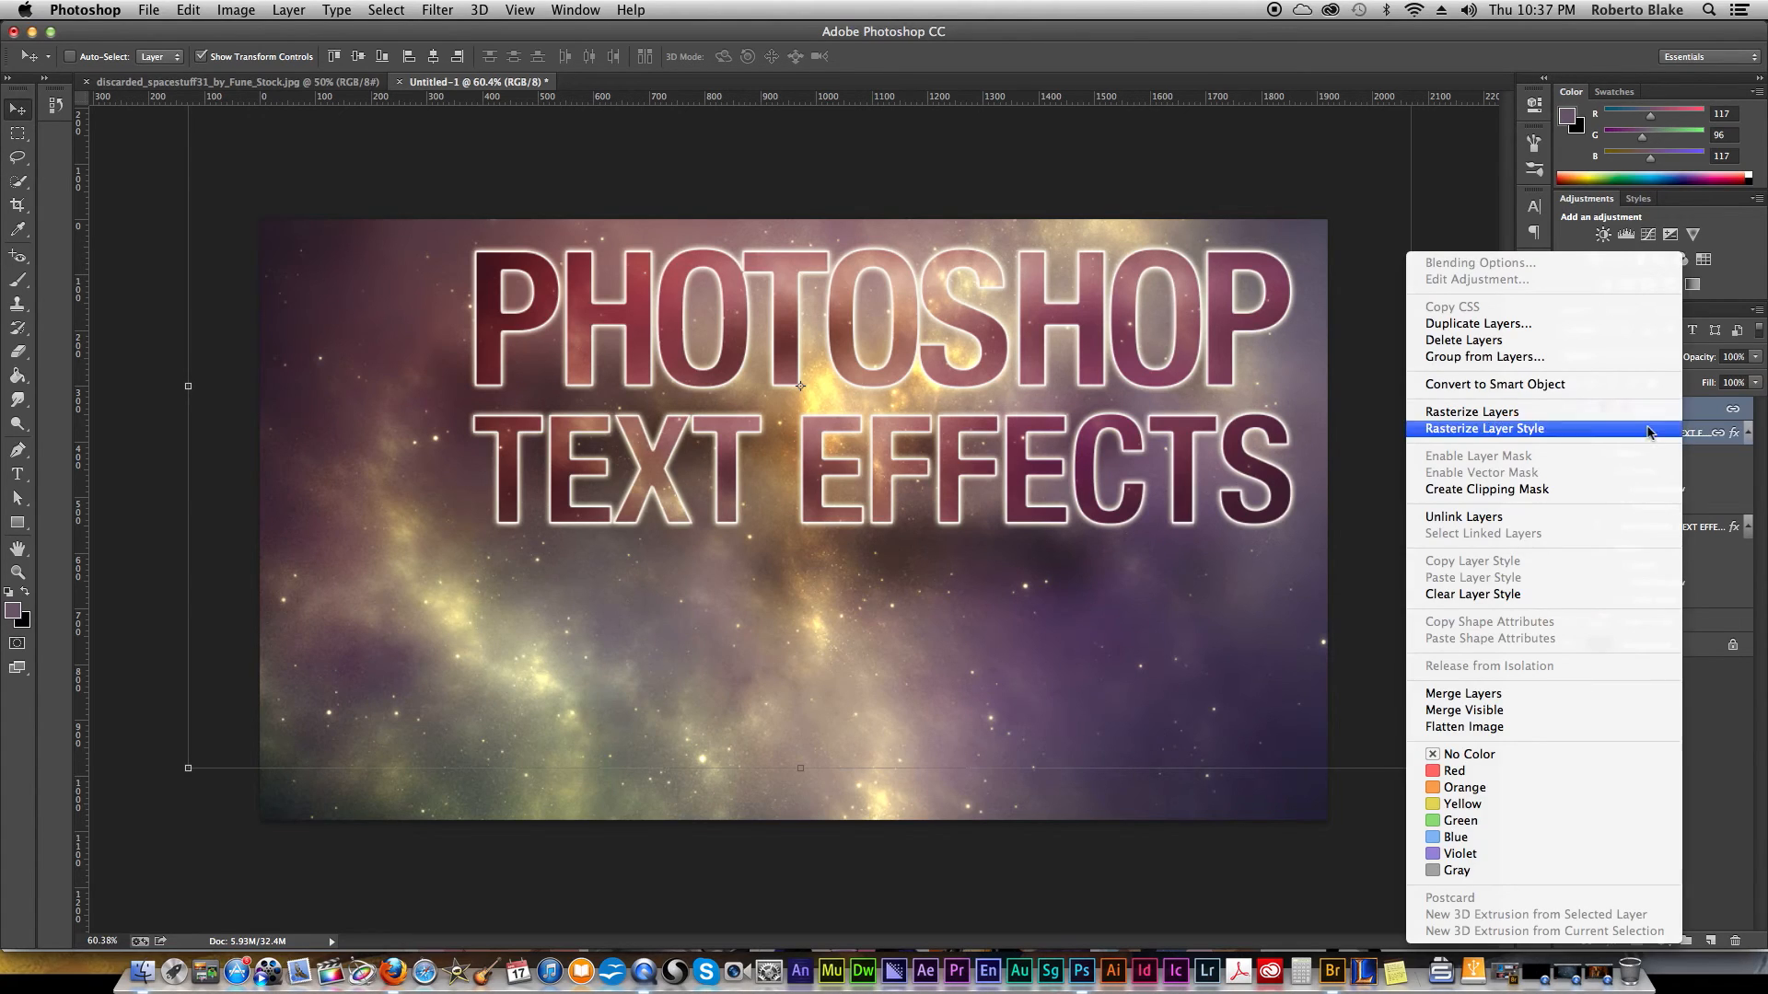
click(1526, 519)
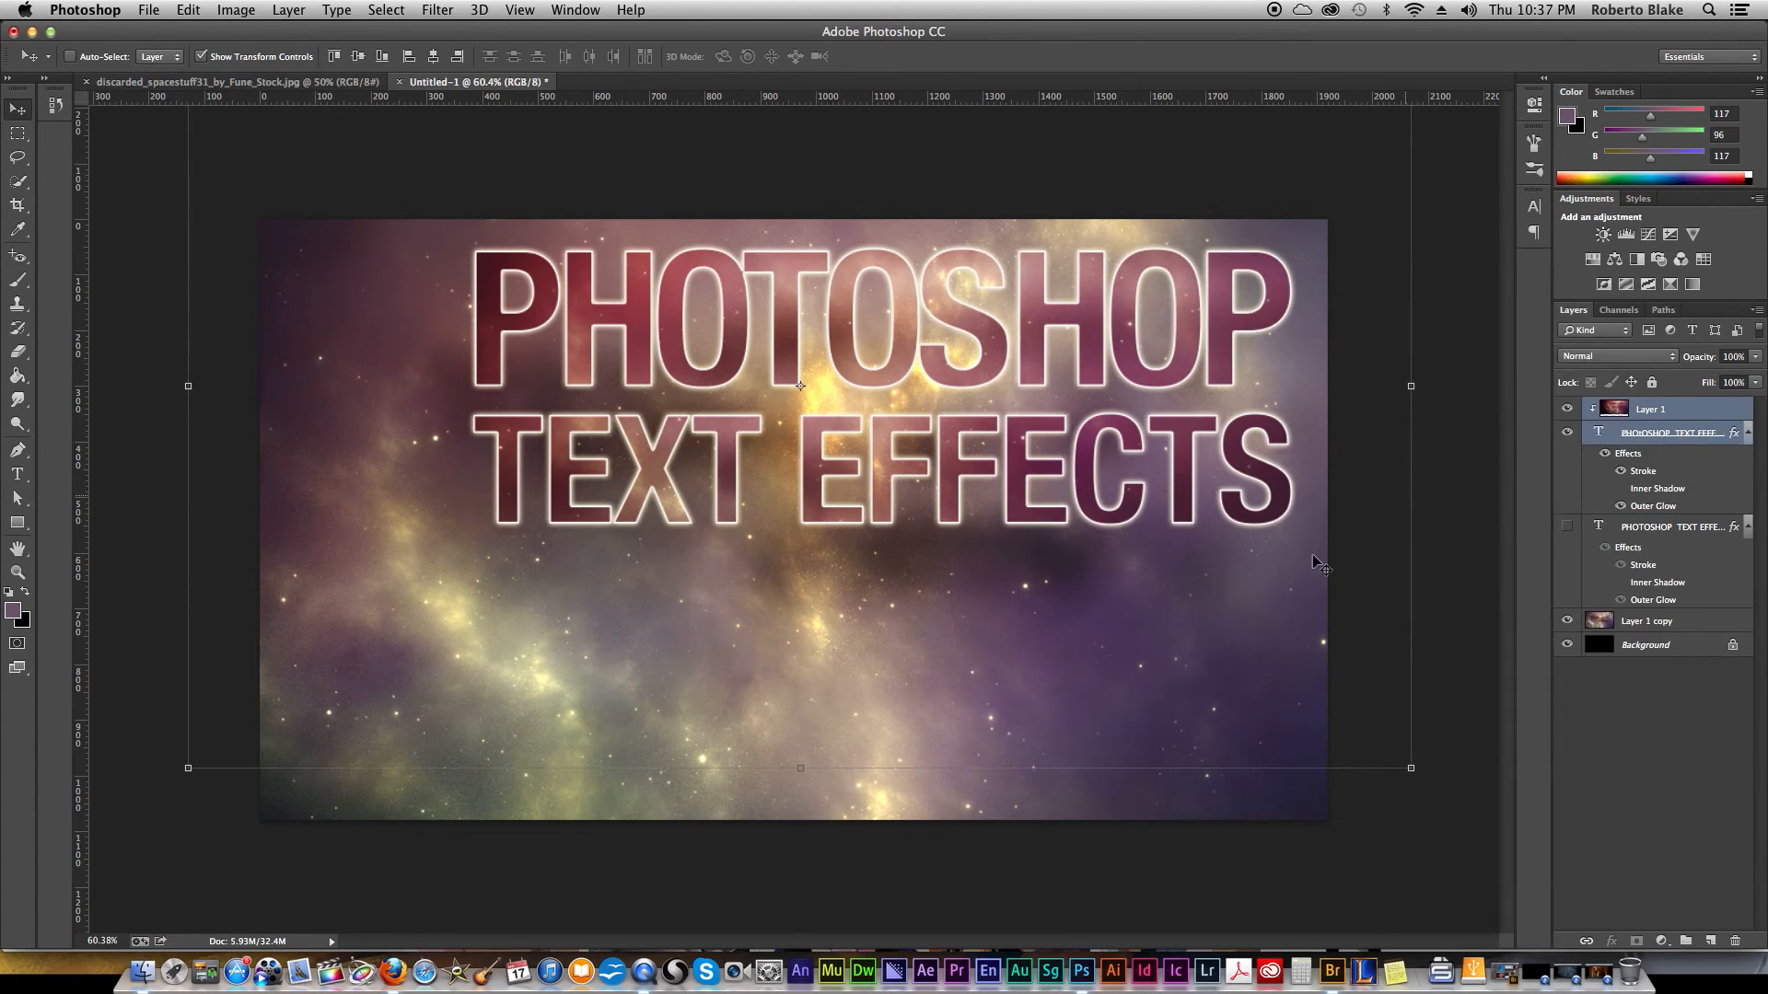
click(1676, 417)
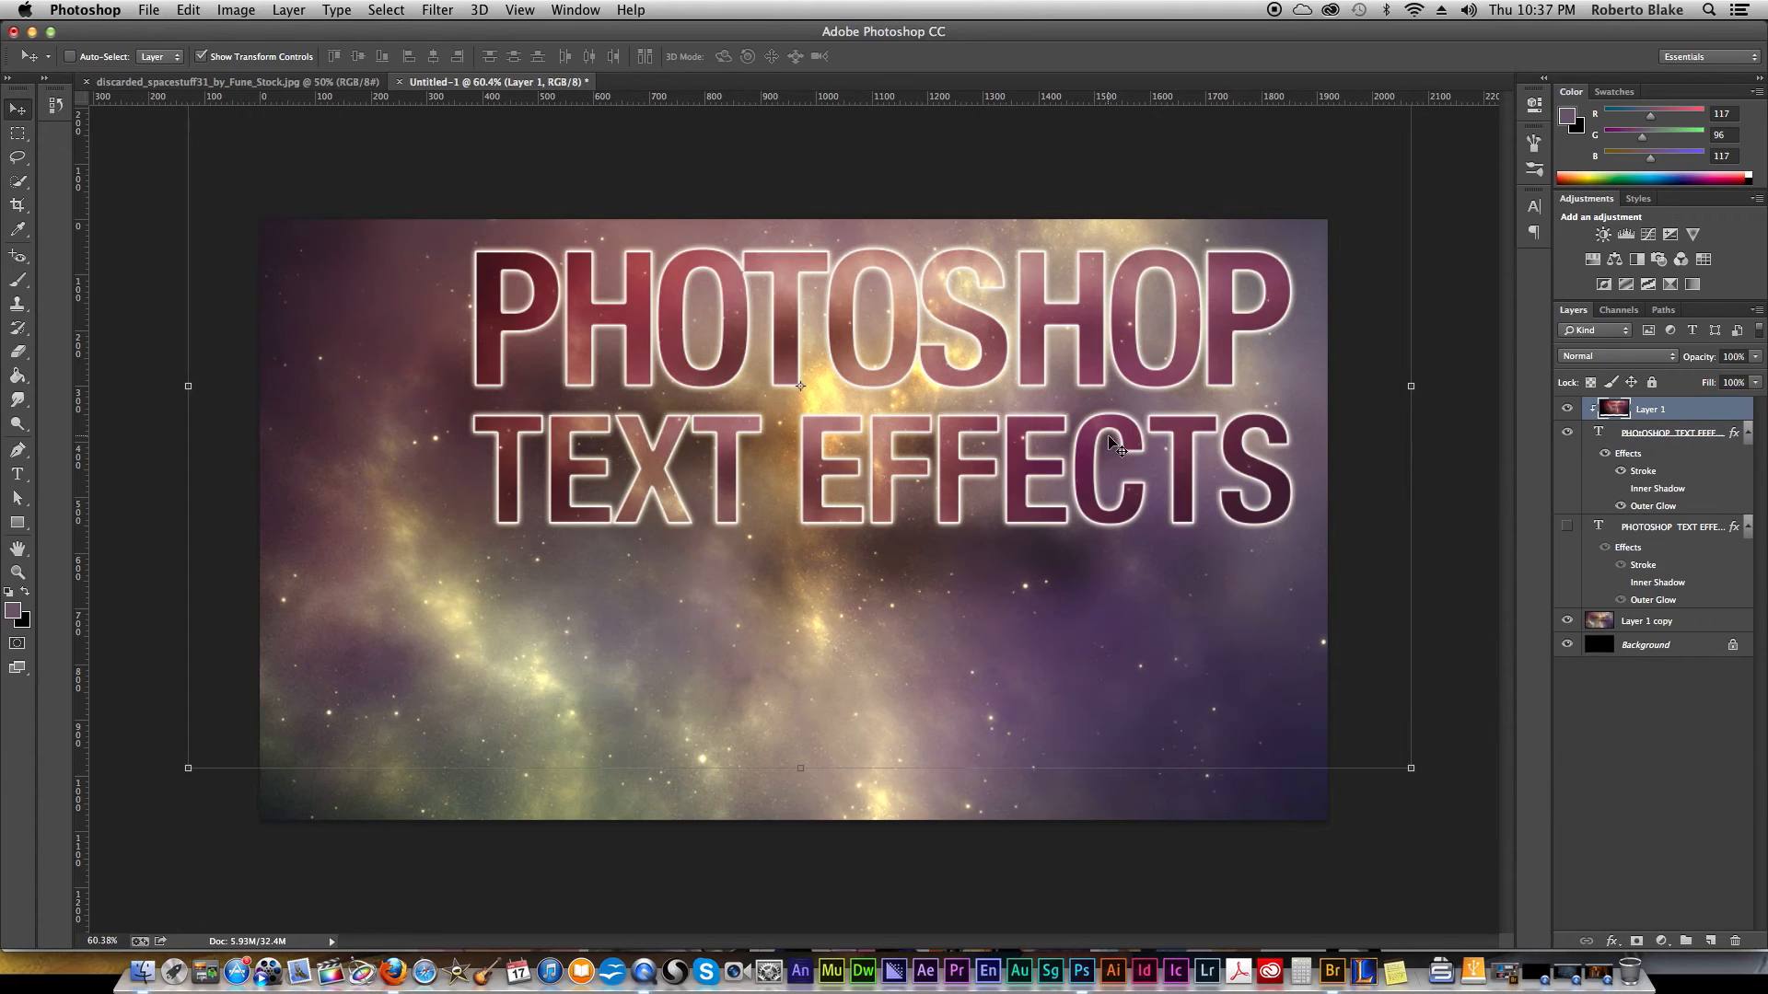
mouse_move(1012, 455)
mouse_down()
mouse_move(975, 485)
mouse_move(1008, 452)
mouse_up()
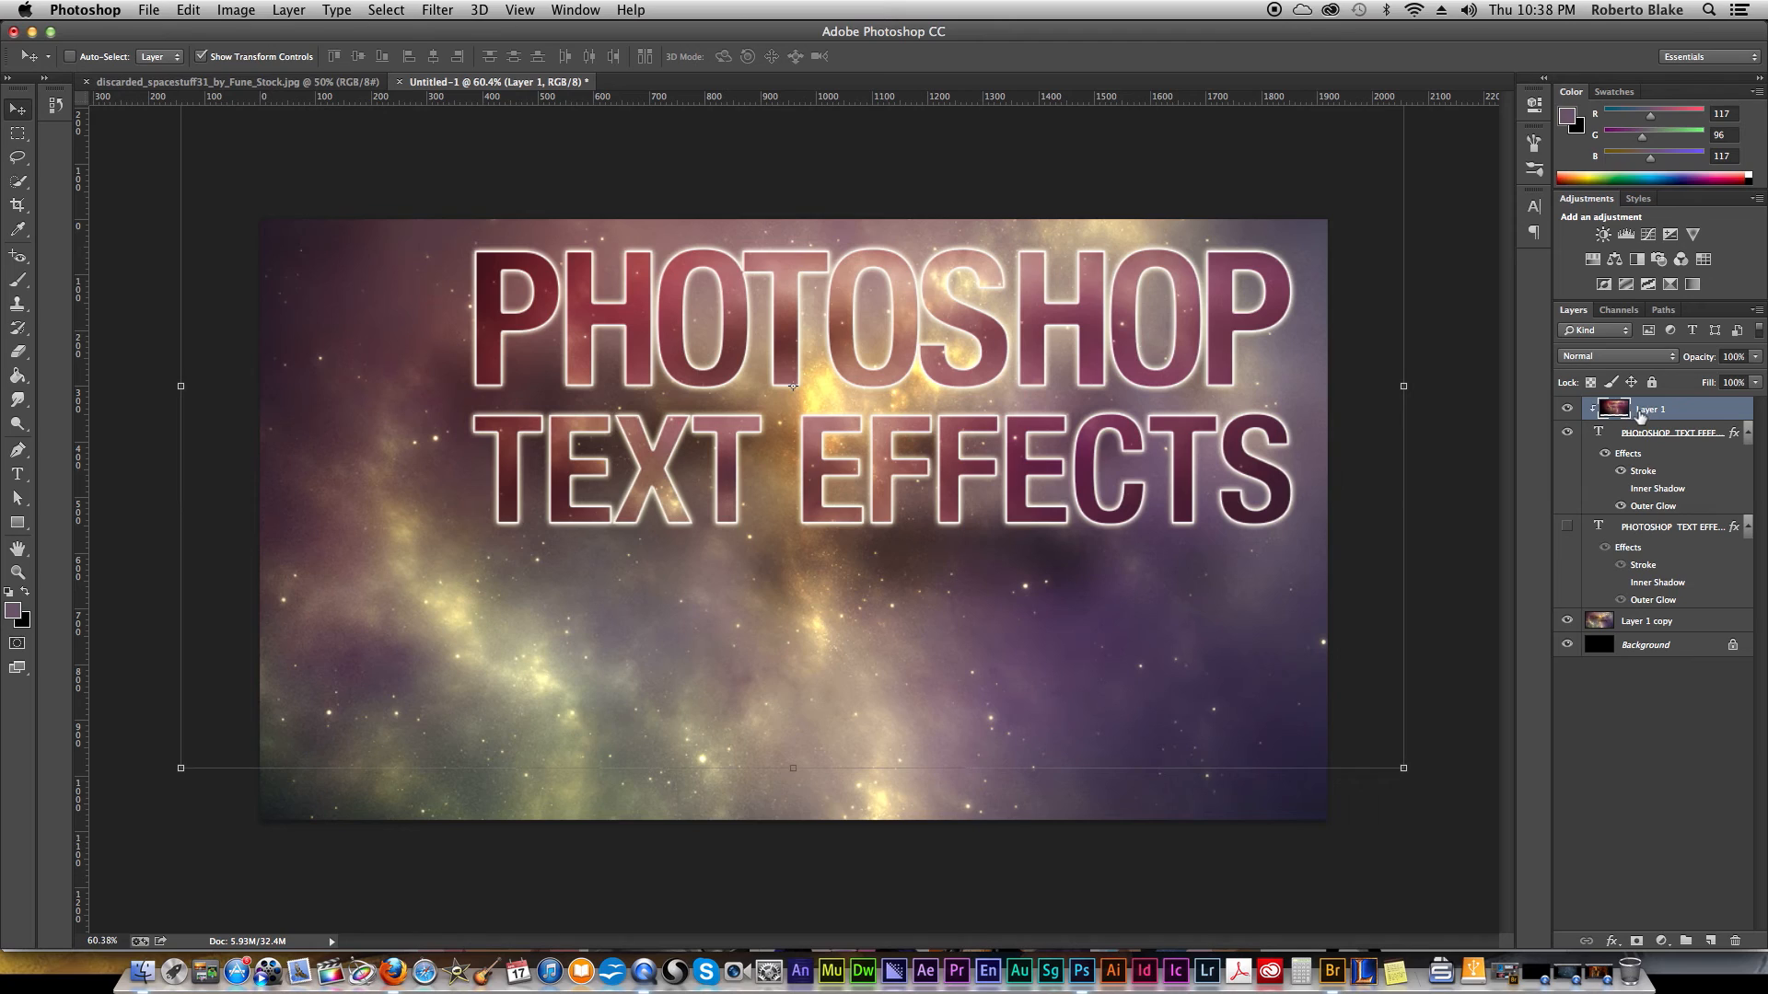
Step: Duplicate Layer 1, hide the original, and place the original beneath Layer 1 copy in the layer stack
key(super+j)
click(1568, 434)
click(1655, 437)
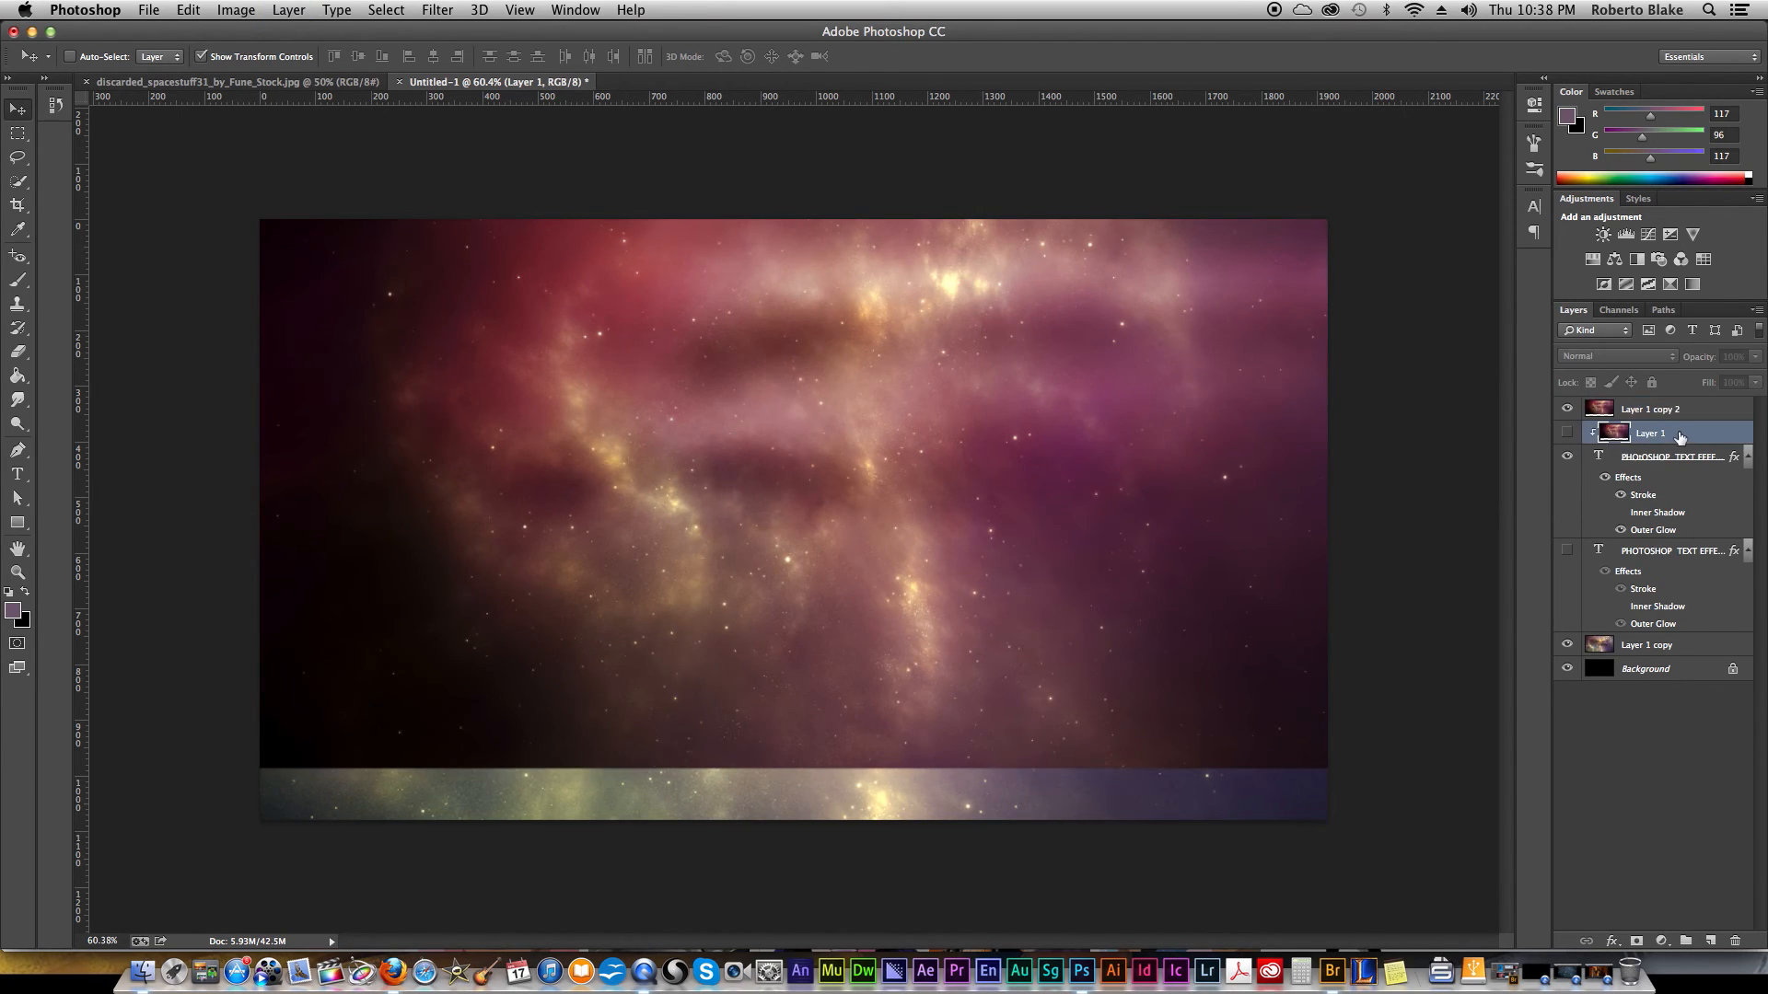
drag(1657, 436, 1643, 646)
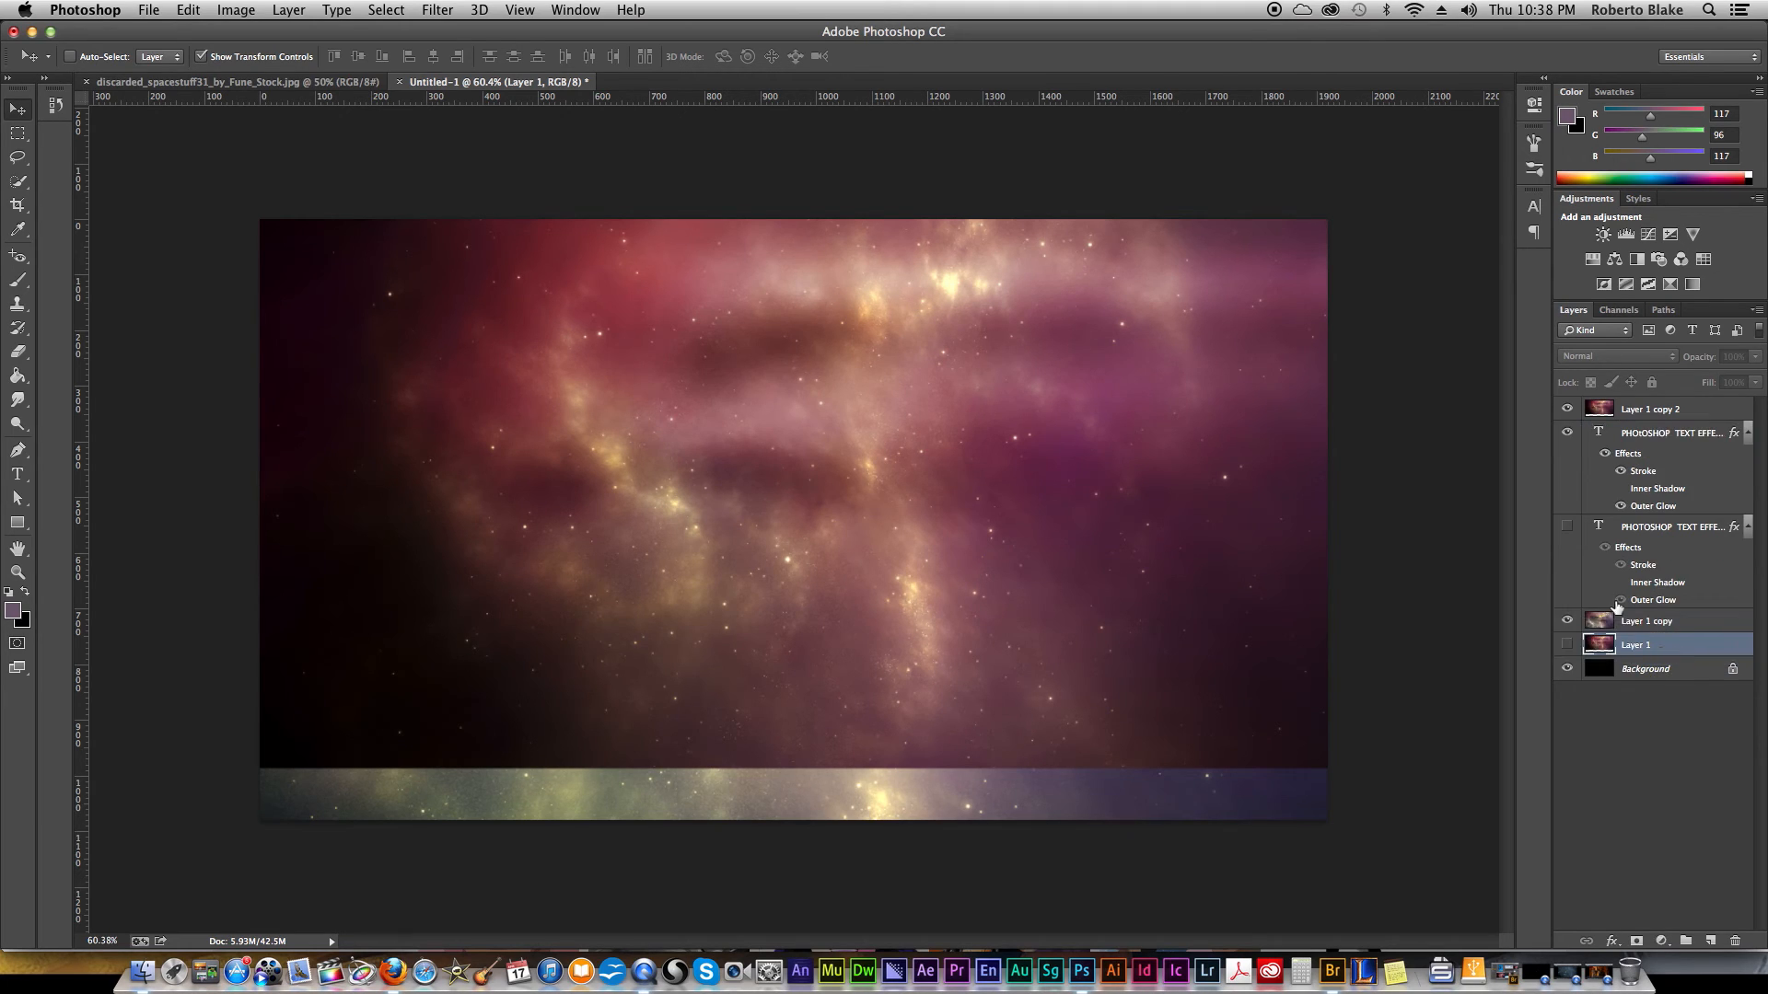
Step: Hide Layer 1 copy 2 and turn off all layer effects on the visible text layer
click(1658, 620)
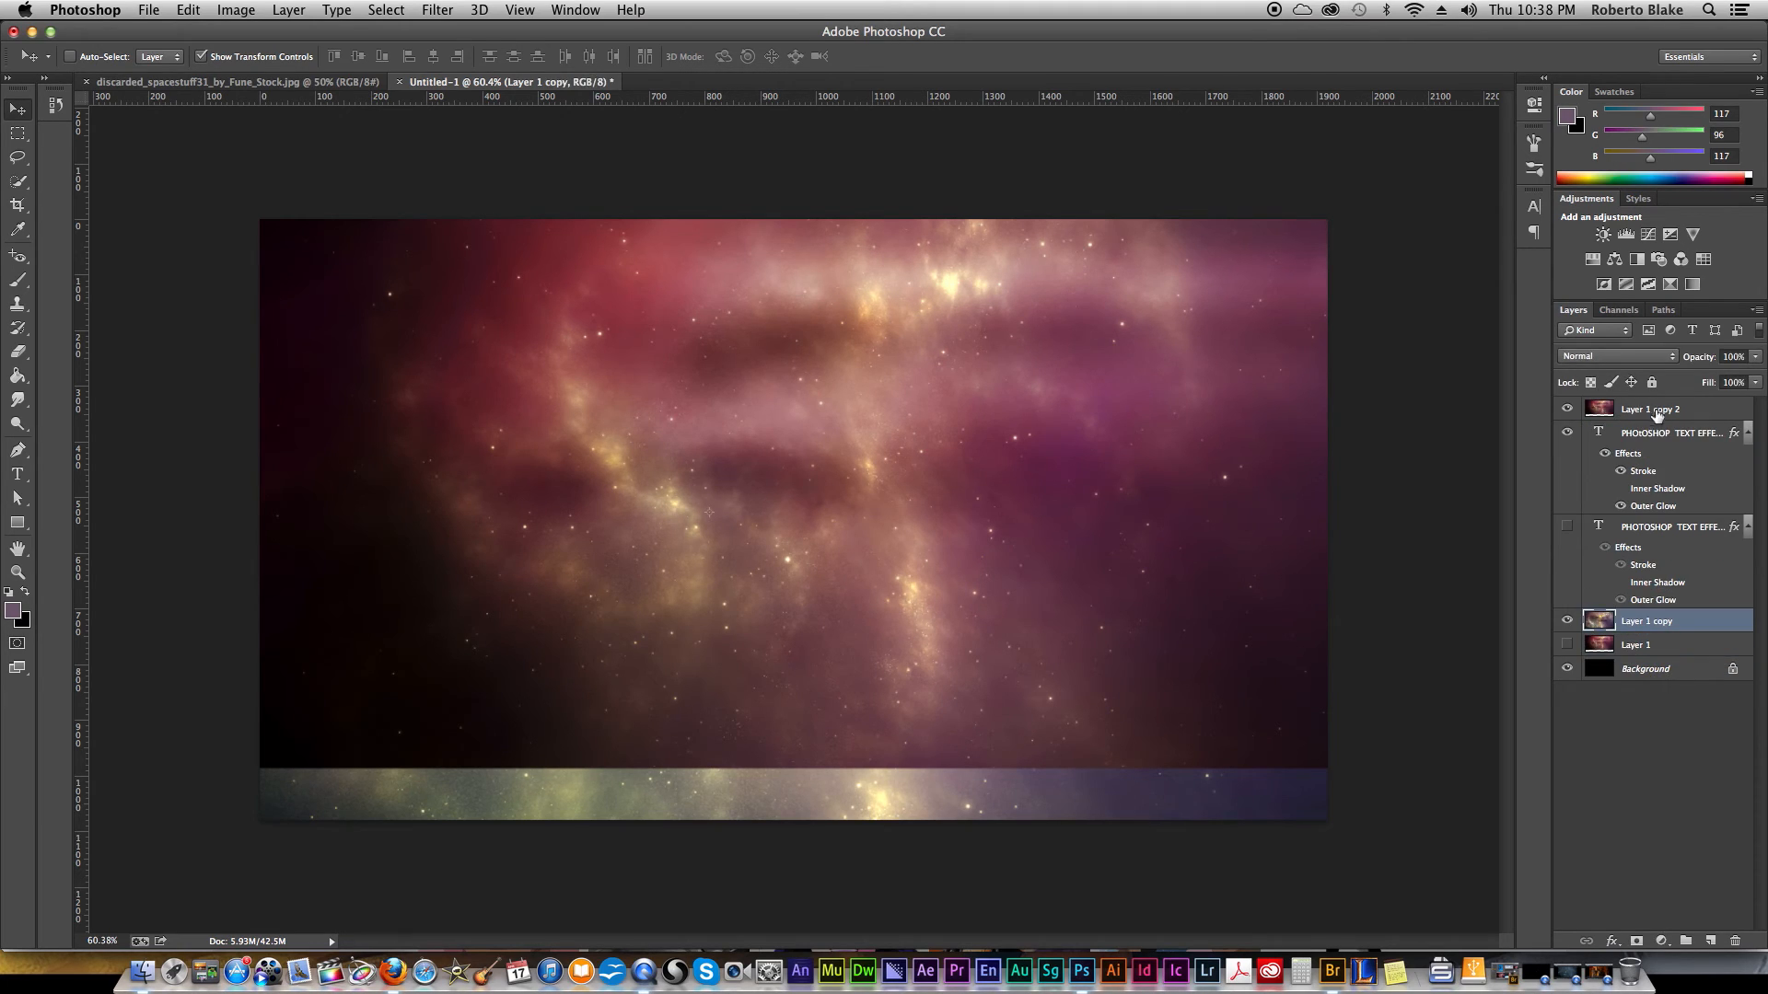
click(1650, 414)
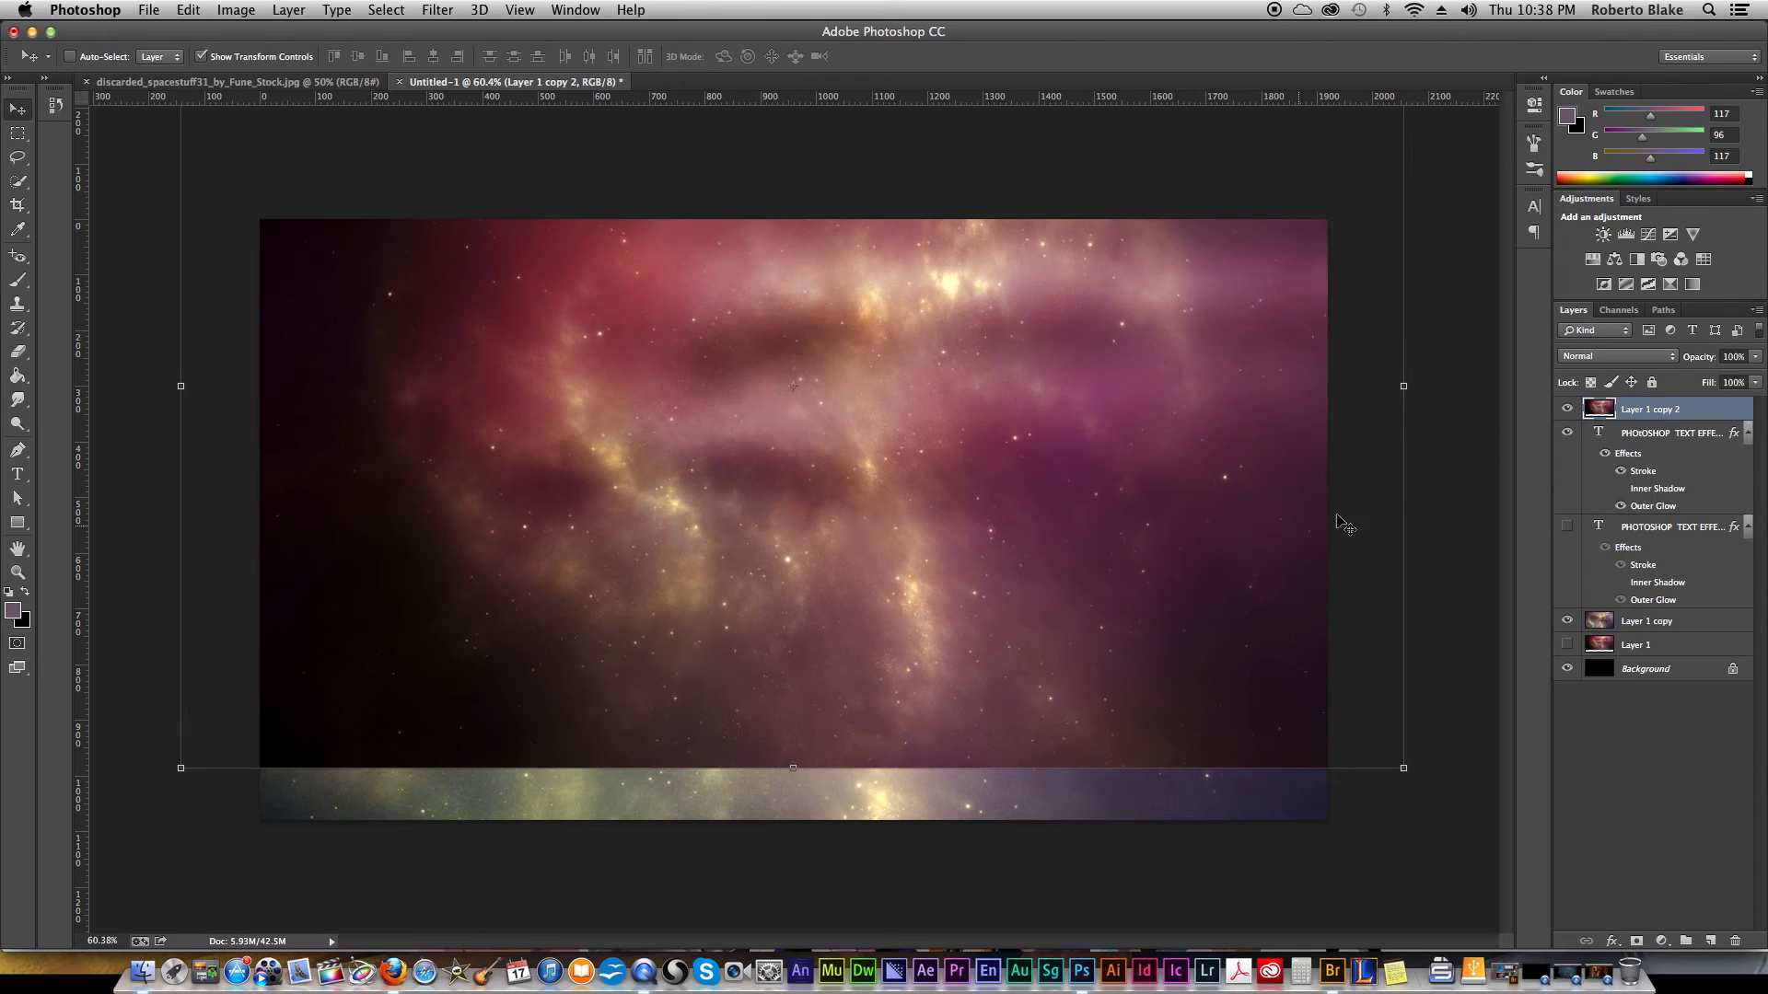
click(1565, 411)
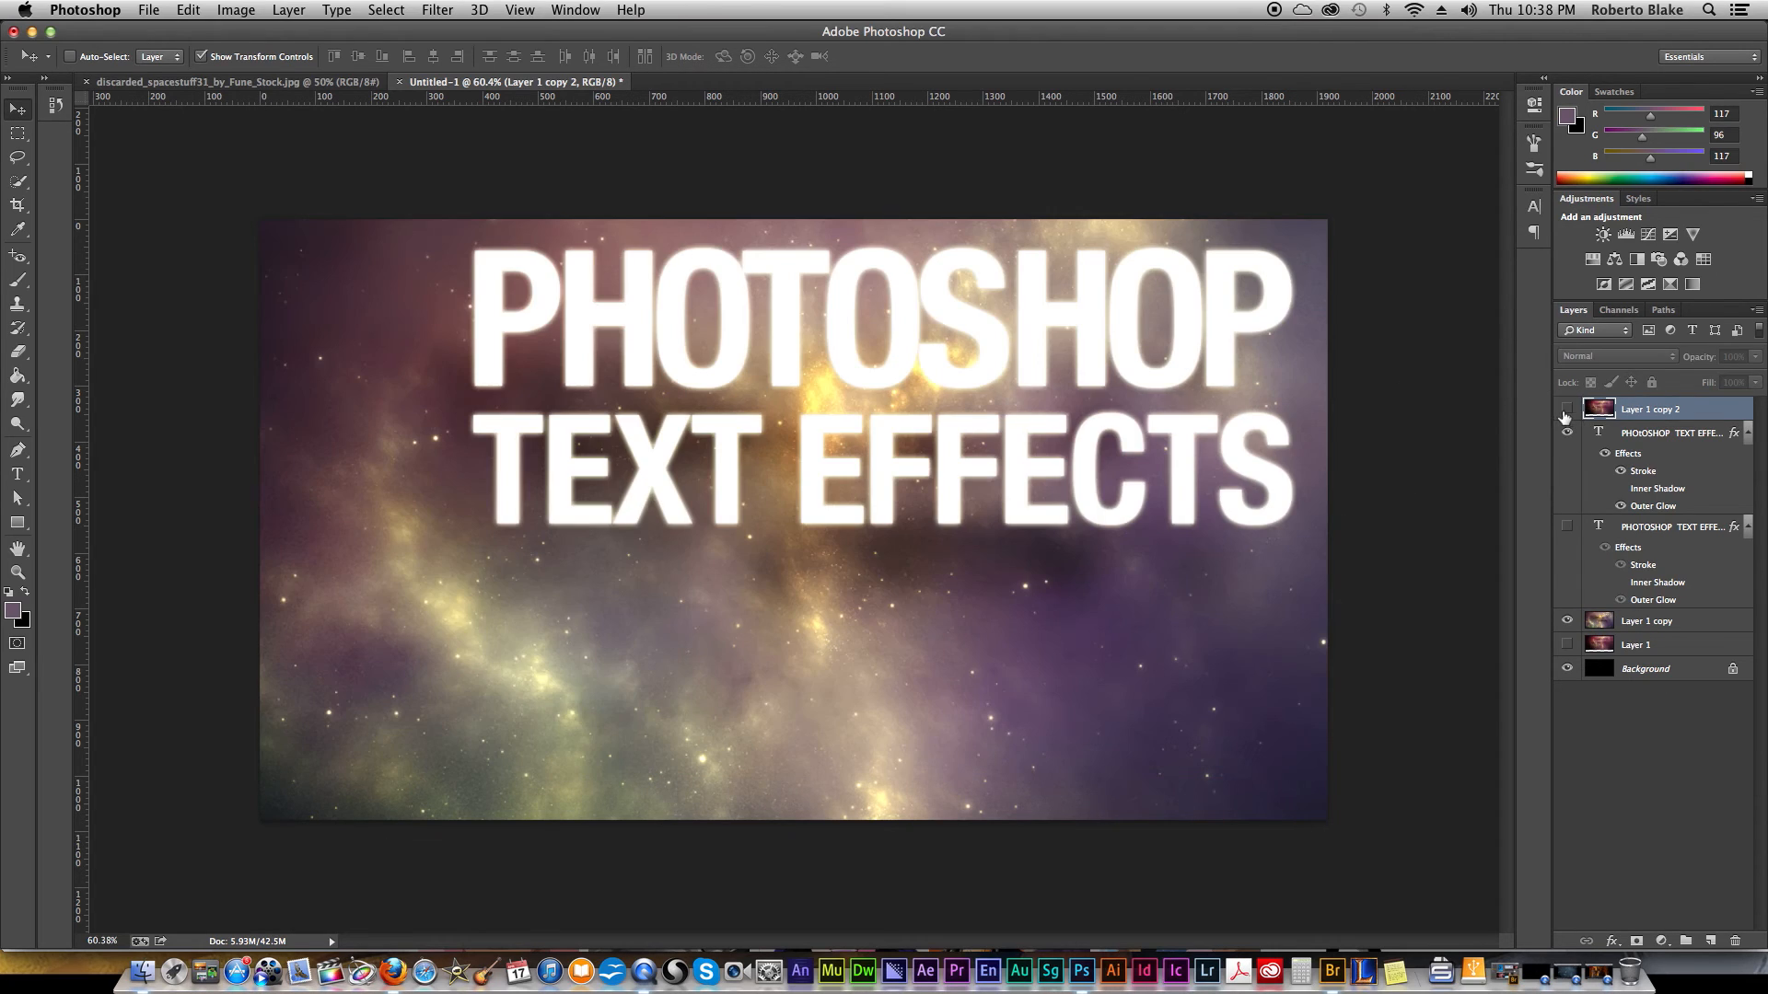
click(1605, 455)
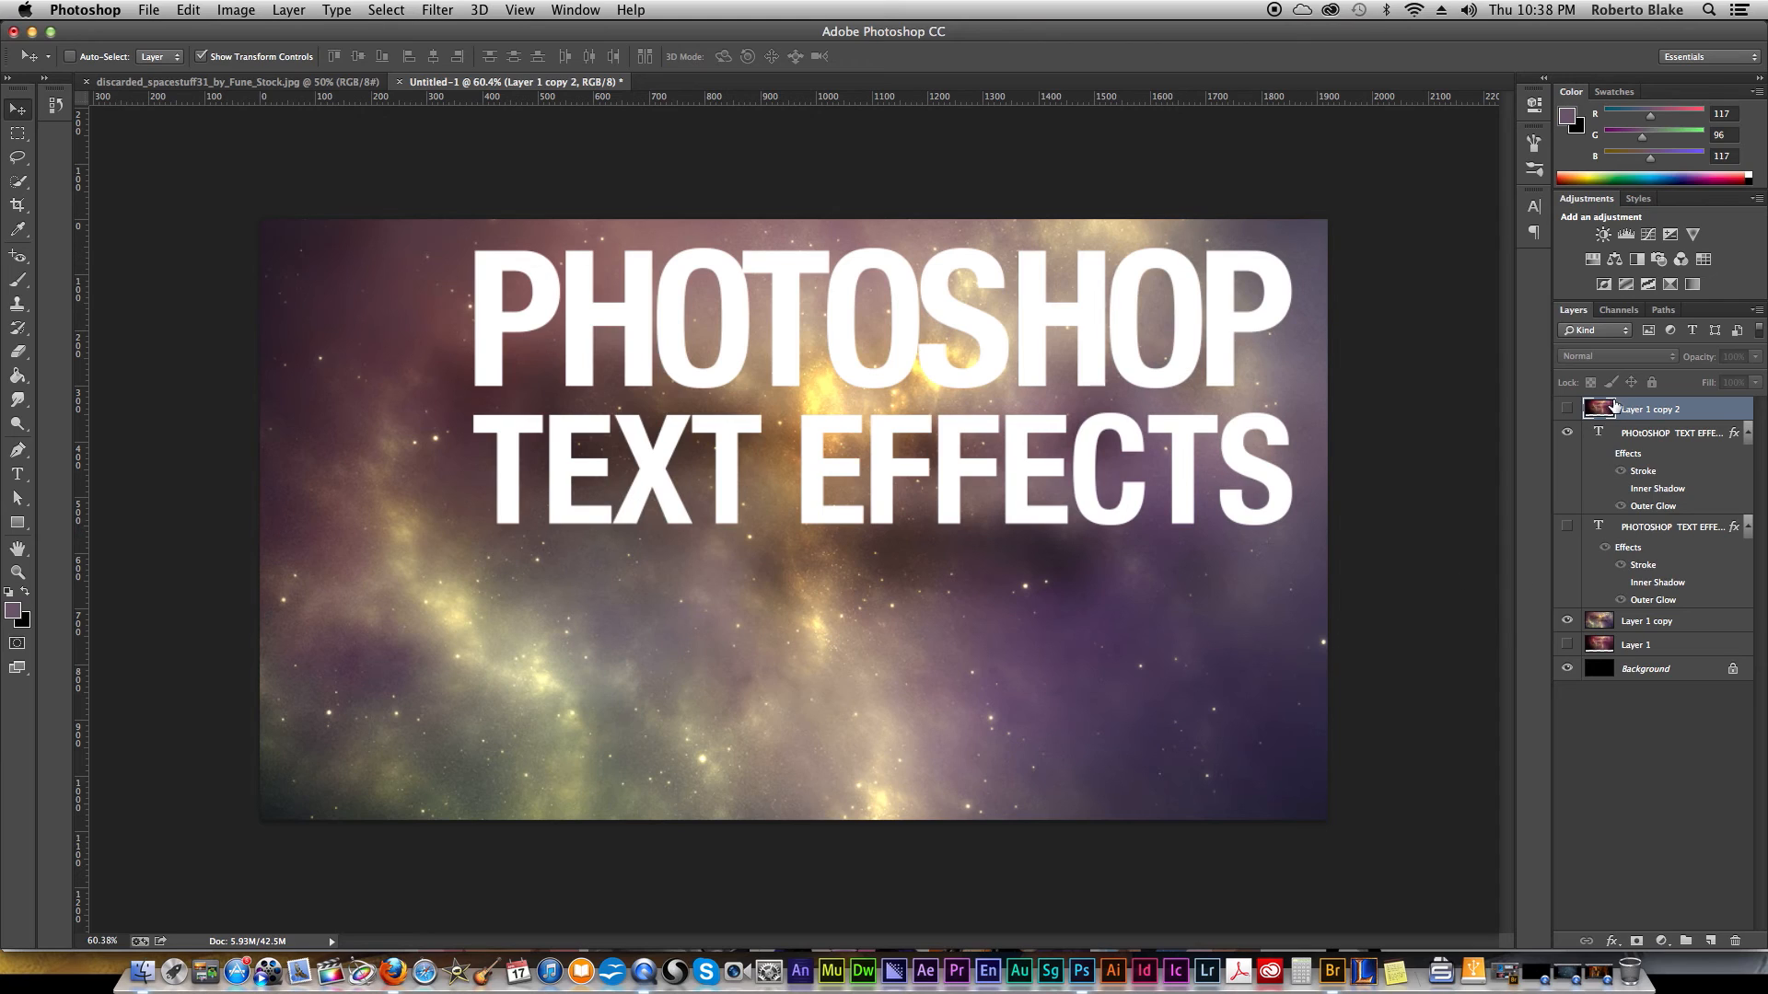
Step: Show Layer 1 copy 2 again and move it down and slightly left until it covers the whole canvas
click(1568, 410)
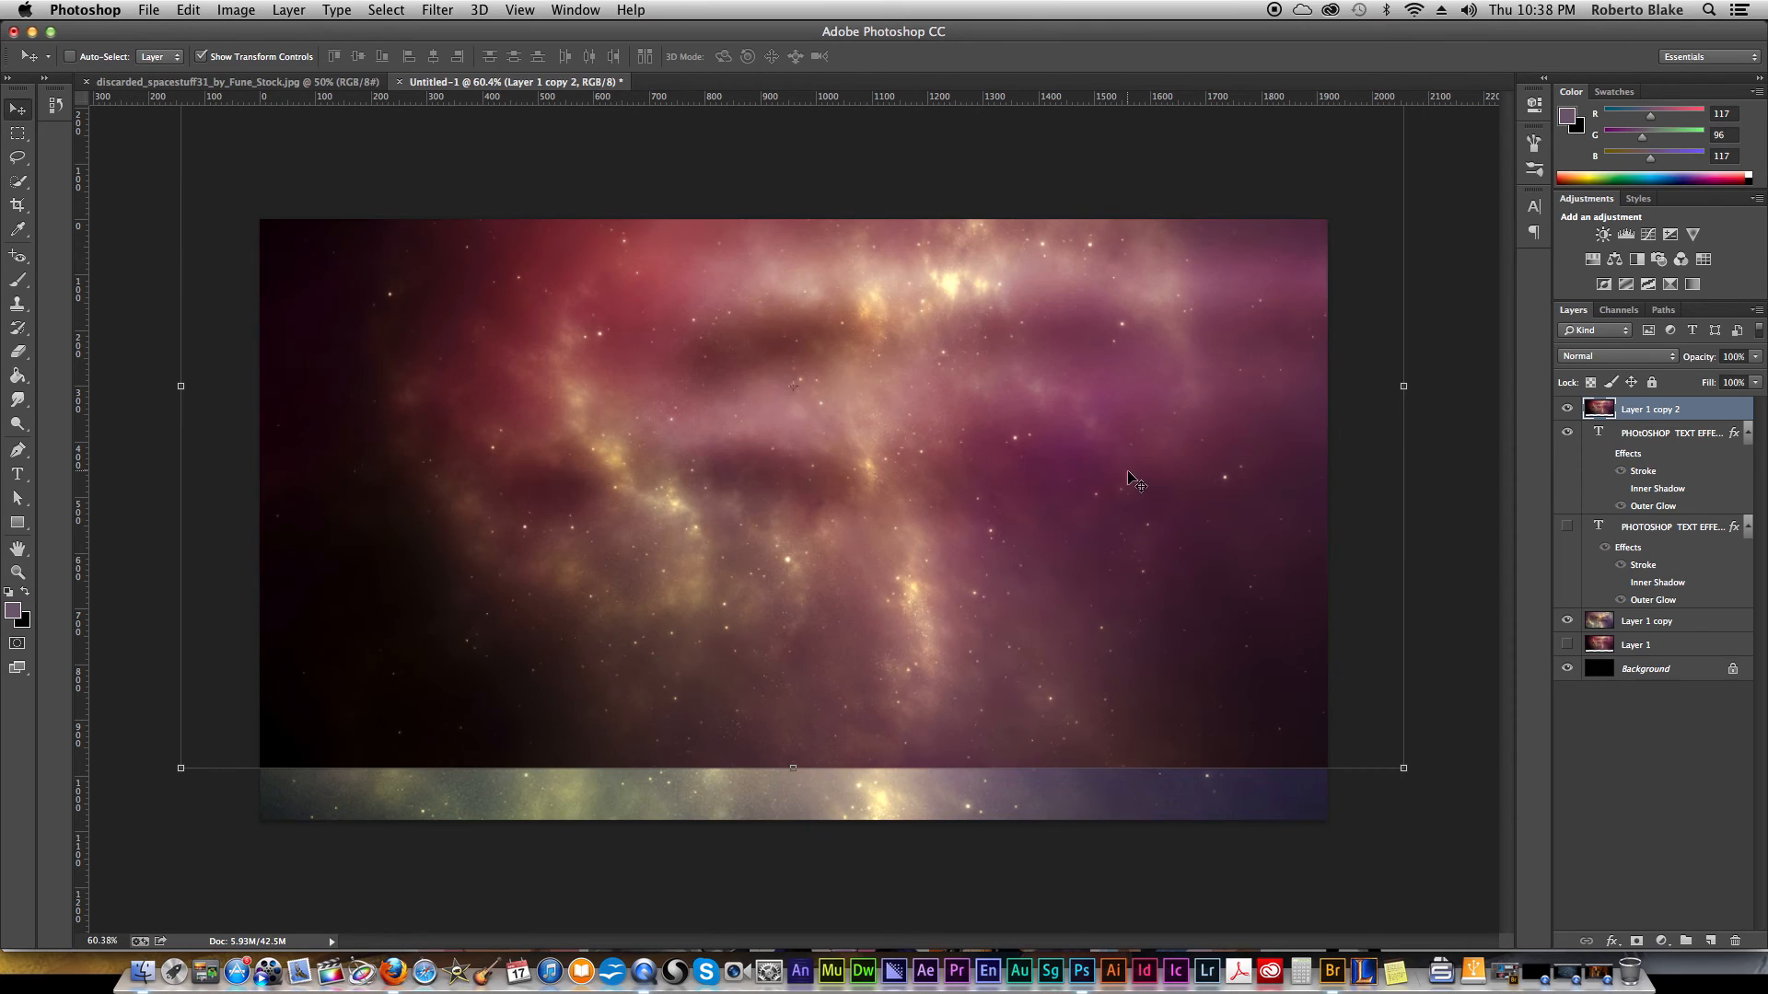
drag(1129, 481, 1082, 533)
mouse_move(1175, 483)
mouse_down()
mouse_move(1189, 507)
mouse_move(1198, 479)
mouse_up()
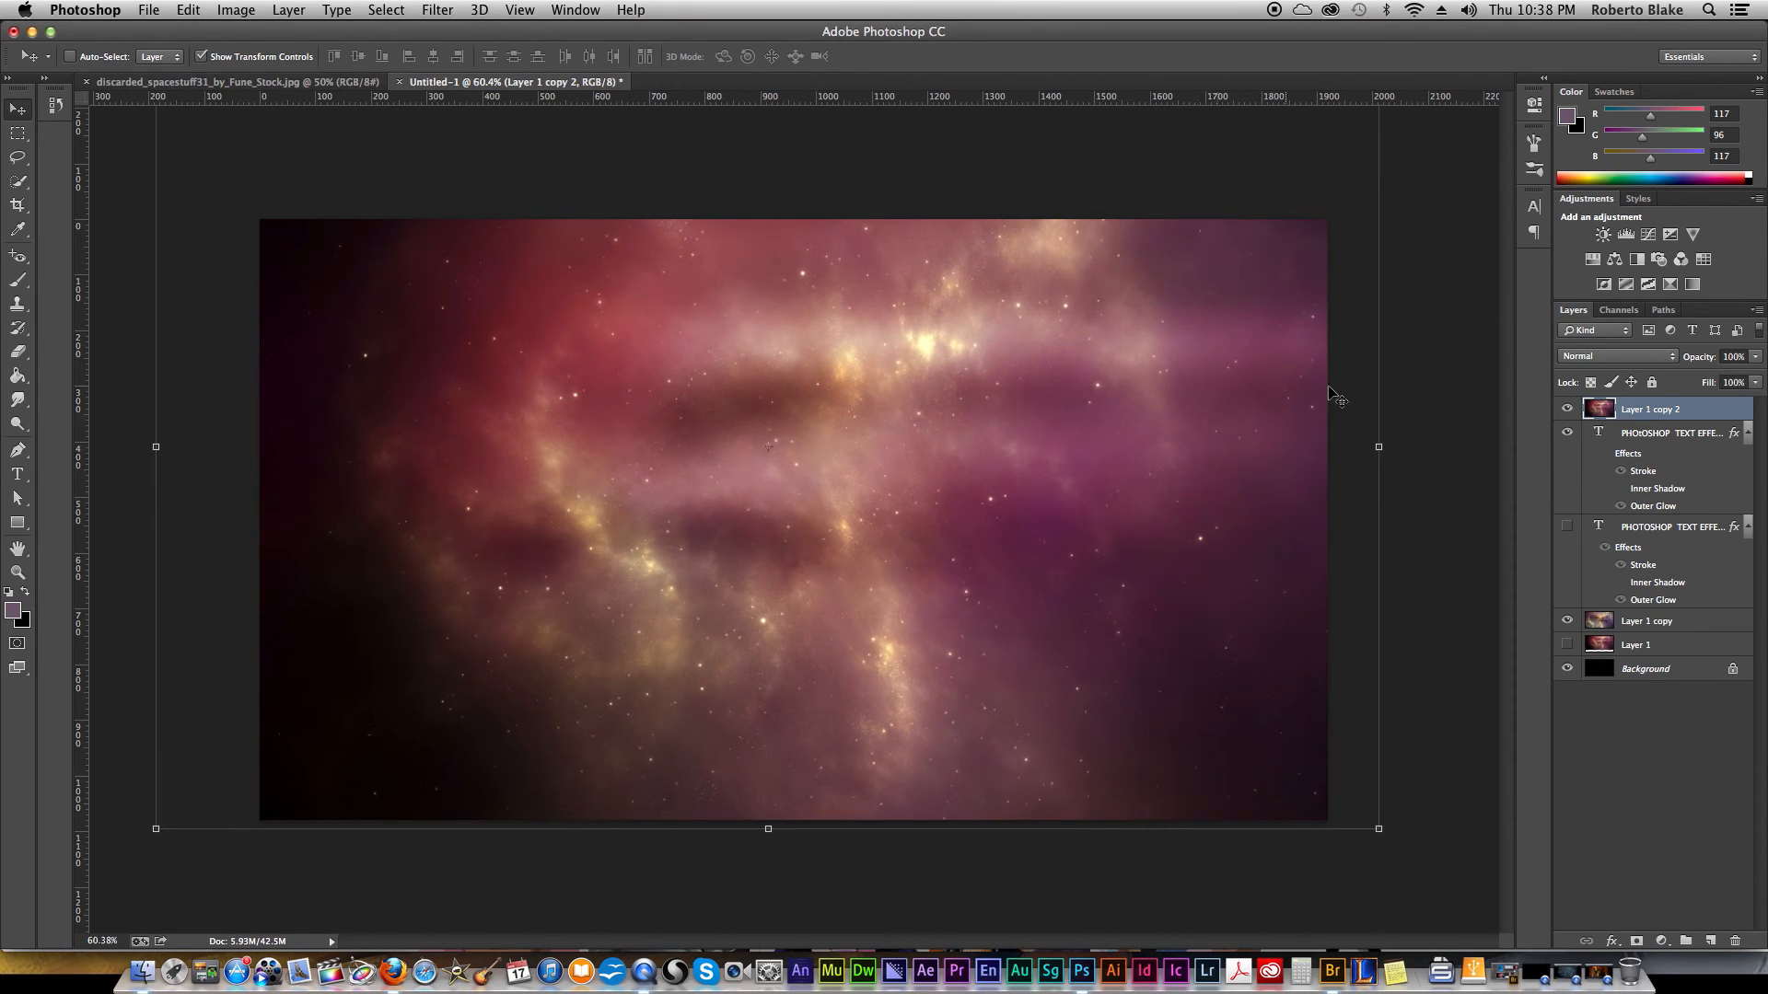
Step: Clip Layer 1 copy 2 to the text layer beneath it and shift the image slightly up and left within the lettering
right_click(1648, 412)
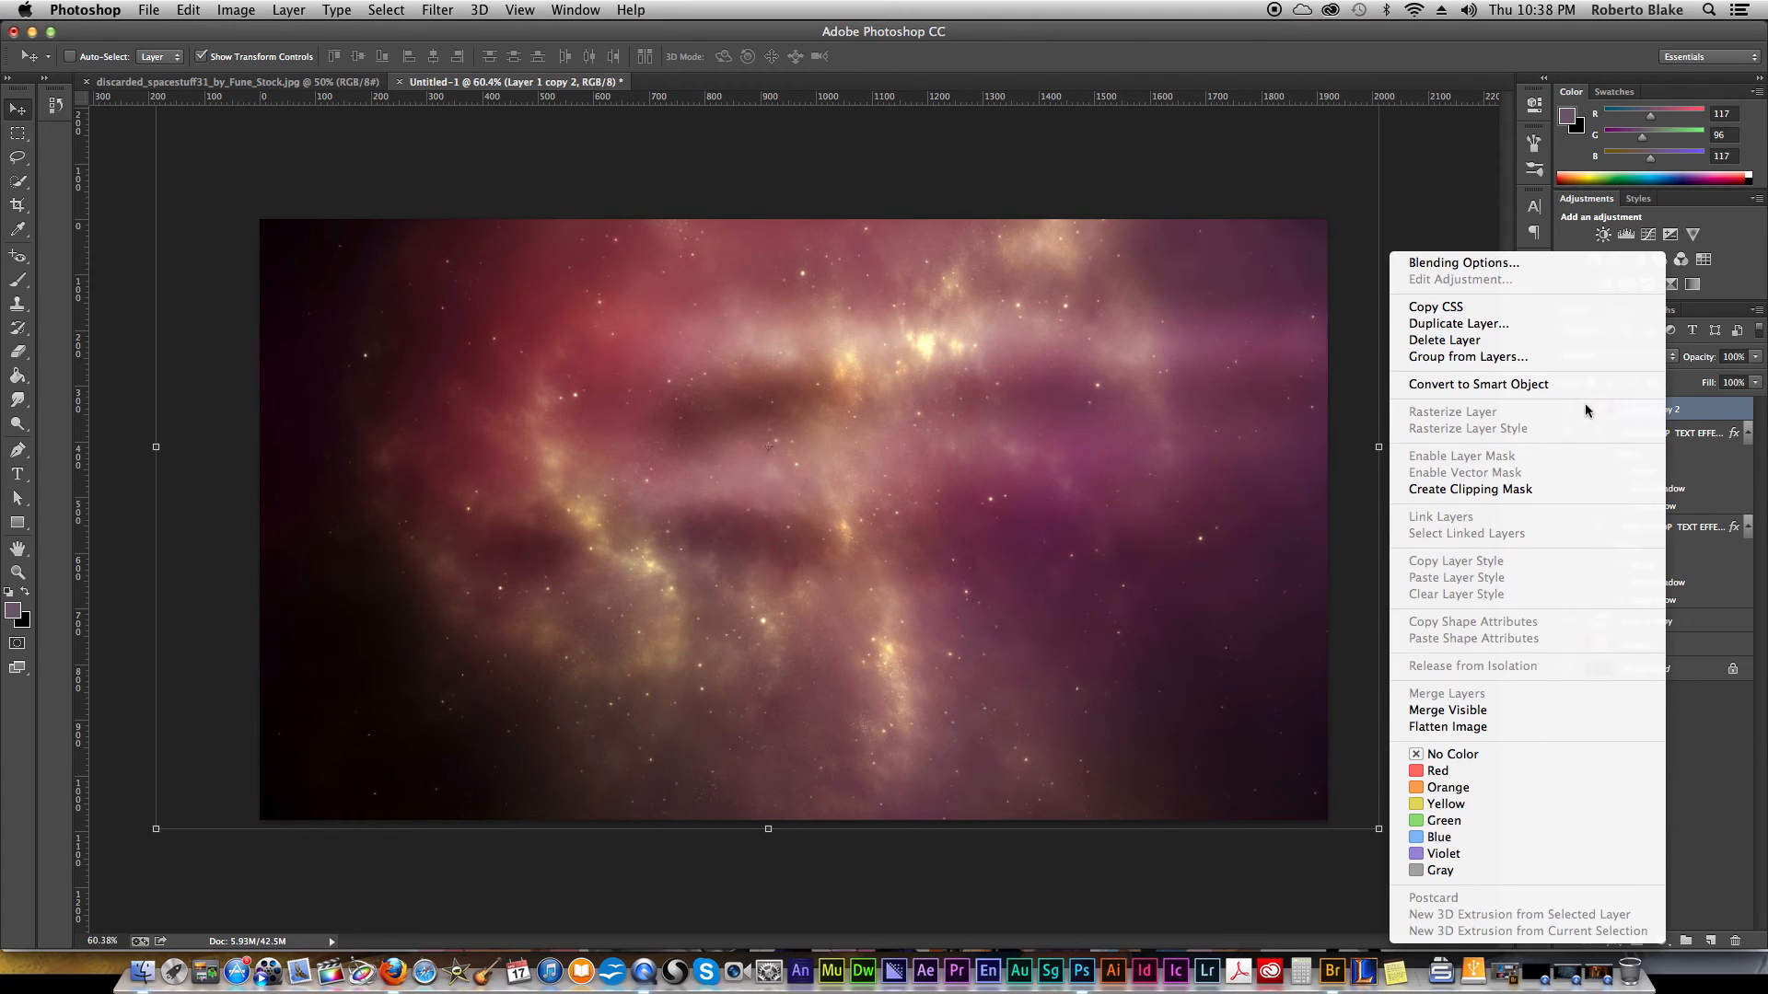
click(1519, 491)
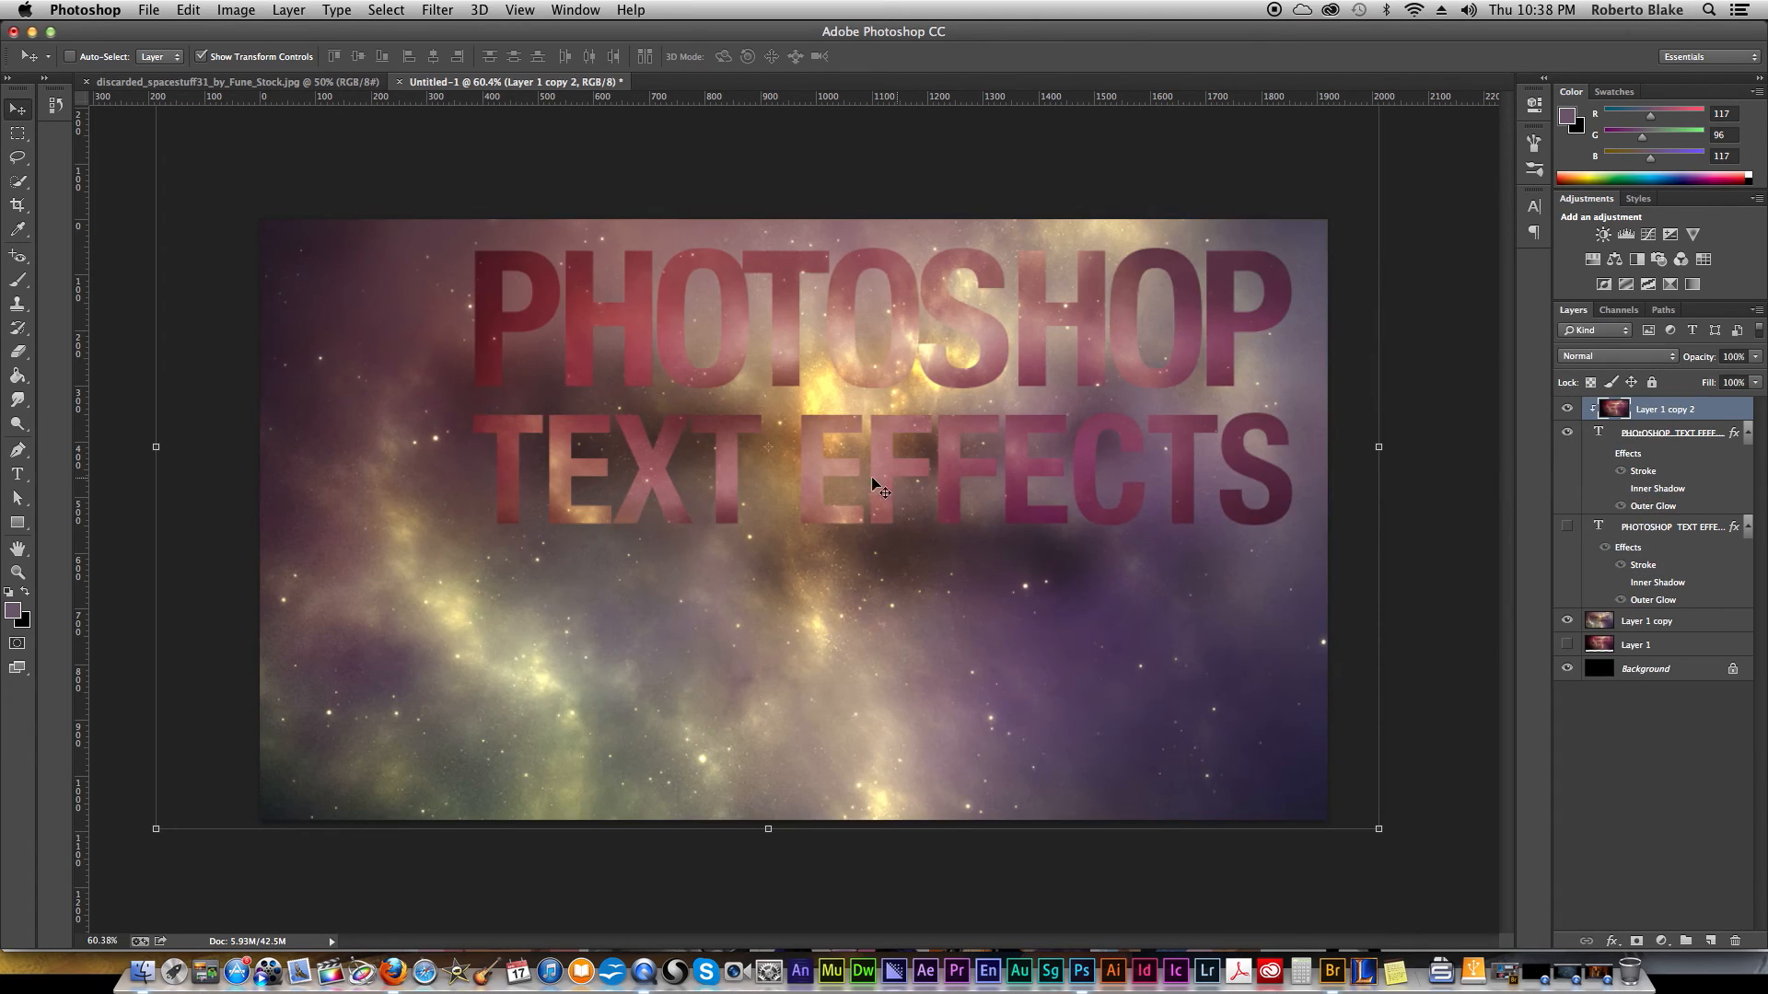
mouse_move(897, 377)
mouse_down()
mouse_move(875, 347)
mouse_move(733, 348)
mouse_move(976, 361)
mouse_move(893, 359)
mouse_move(951, 383)
mouse_move(918, 387)
mouse_move(832, 367)
mouse_move(936, 375)
mouse_move(838, 366)
mouse_move(871, 371)
mouse_up()
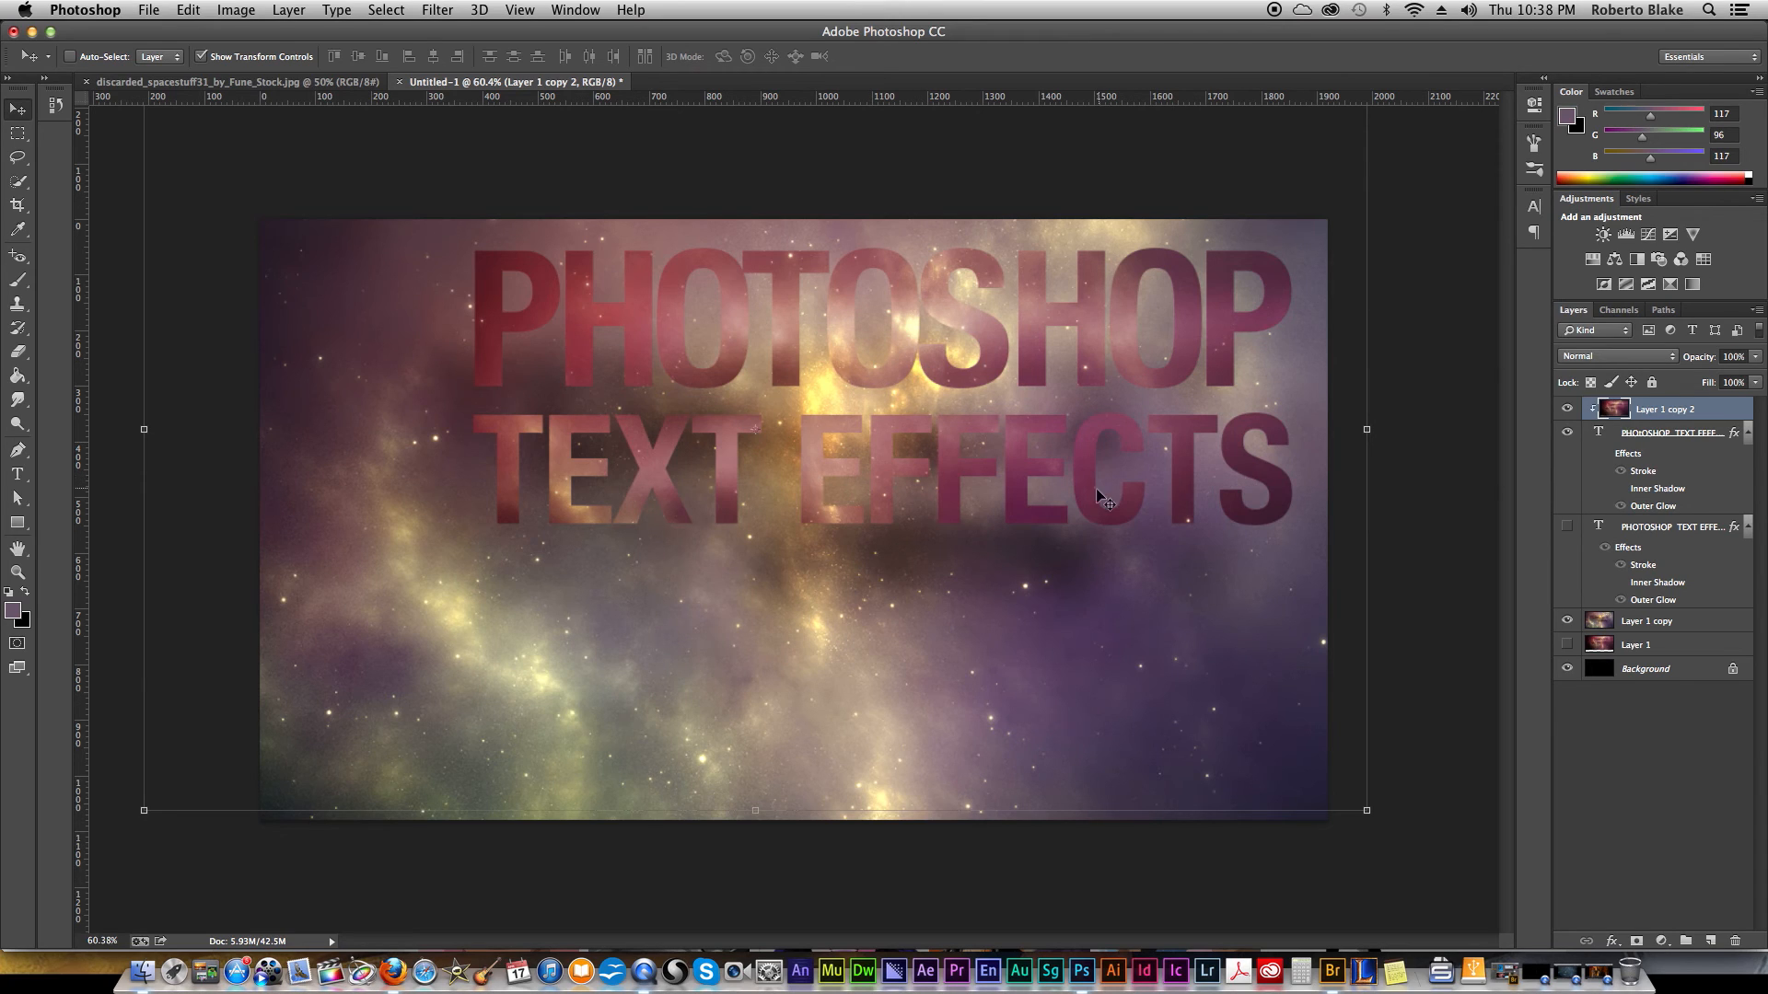
Step: Slide Layer 1 copy 2 far left within the lettering, and cover the uncovered letters with shifted duplicates of the clipped image
drag(1086, 488, 774, 479)
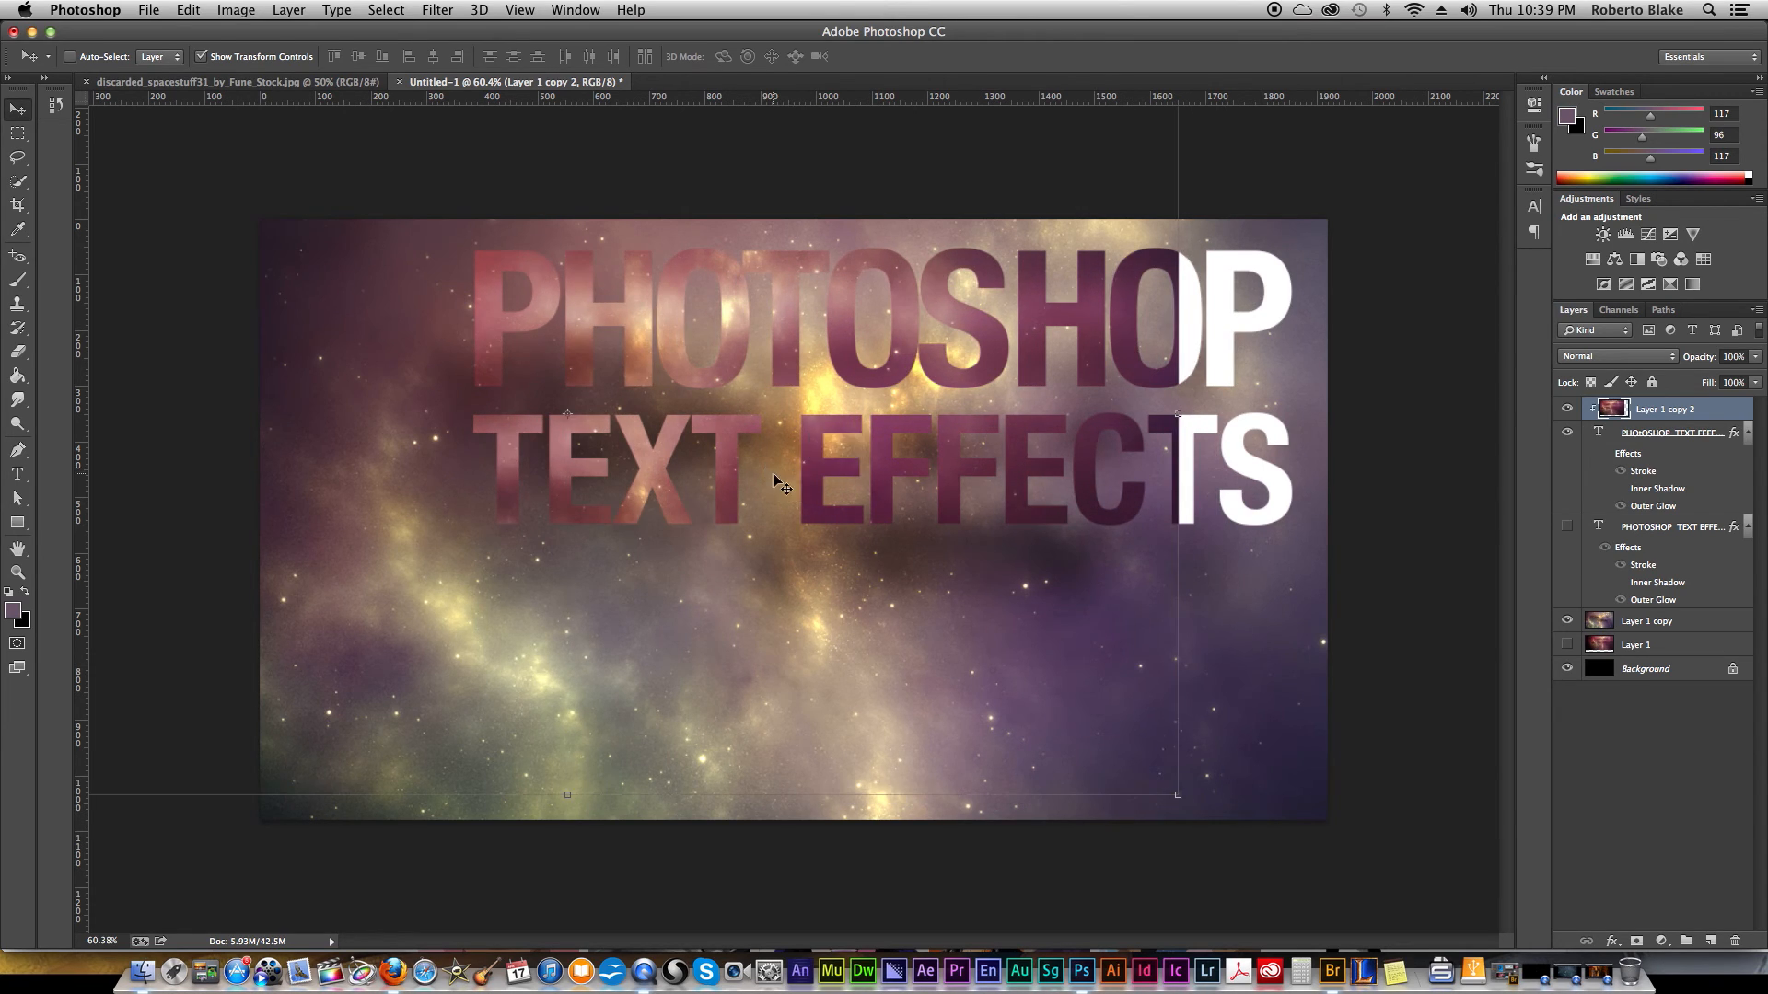
drag(667, 508, 1050, 490)
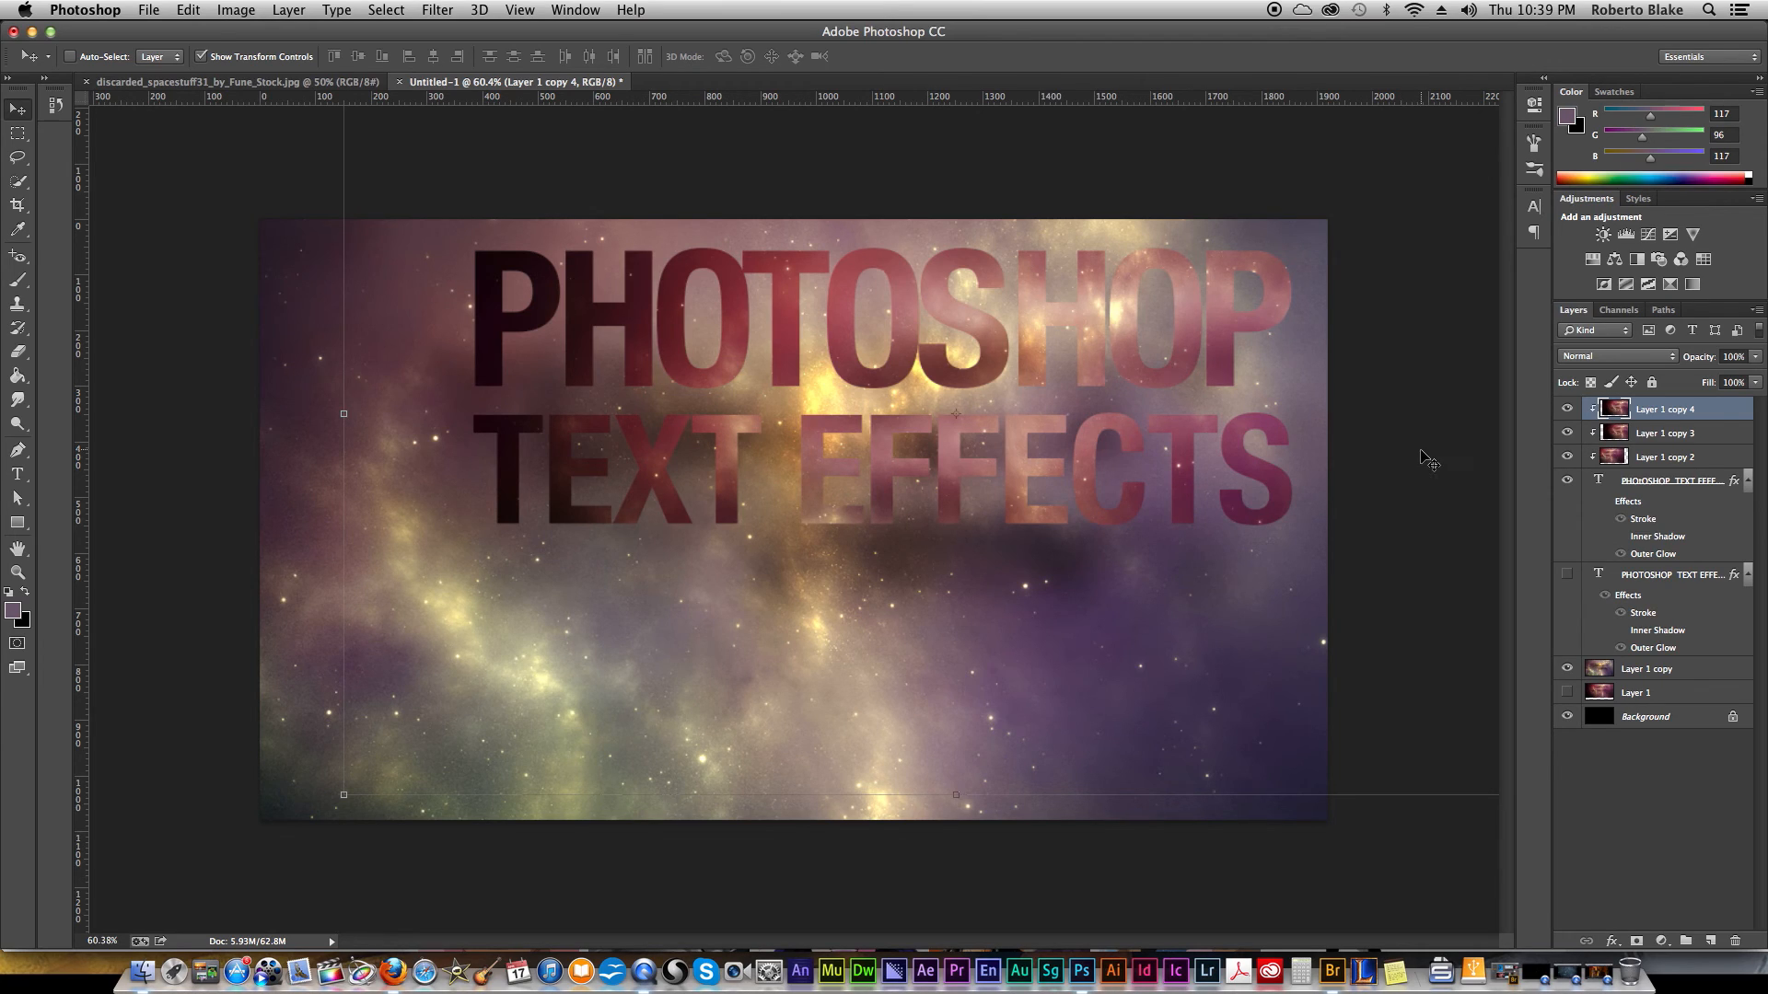
Step: Delete Layer 1 copy 4 and Layer 1 copy 3, and move Layer 1 copy 2 right until it fills all the lettering
drag(1691, 411, 1748, 950)
drag(1675, 419, 1734, 941)
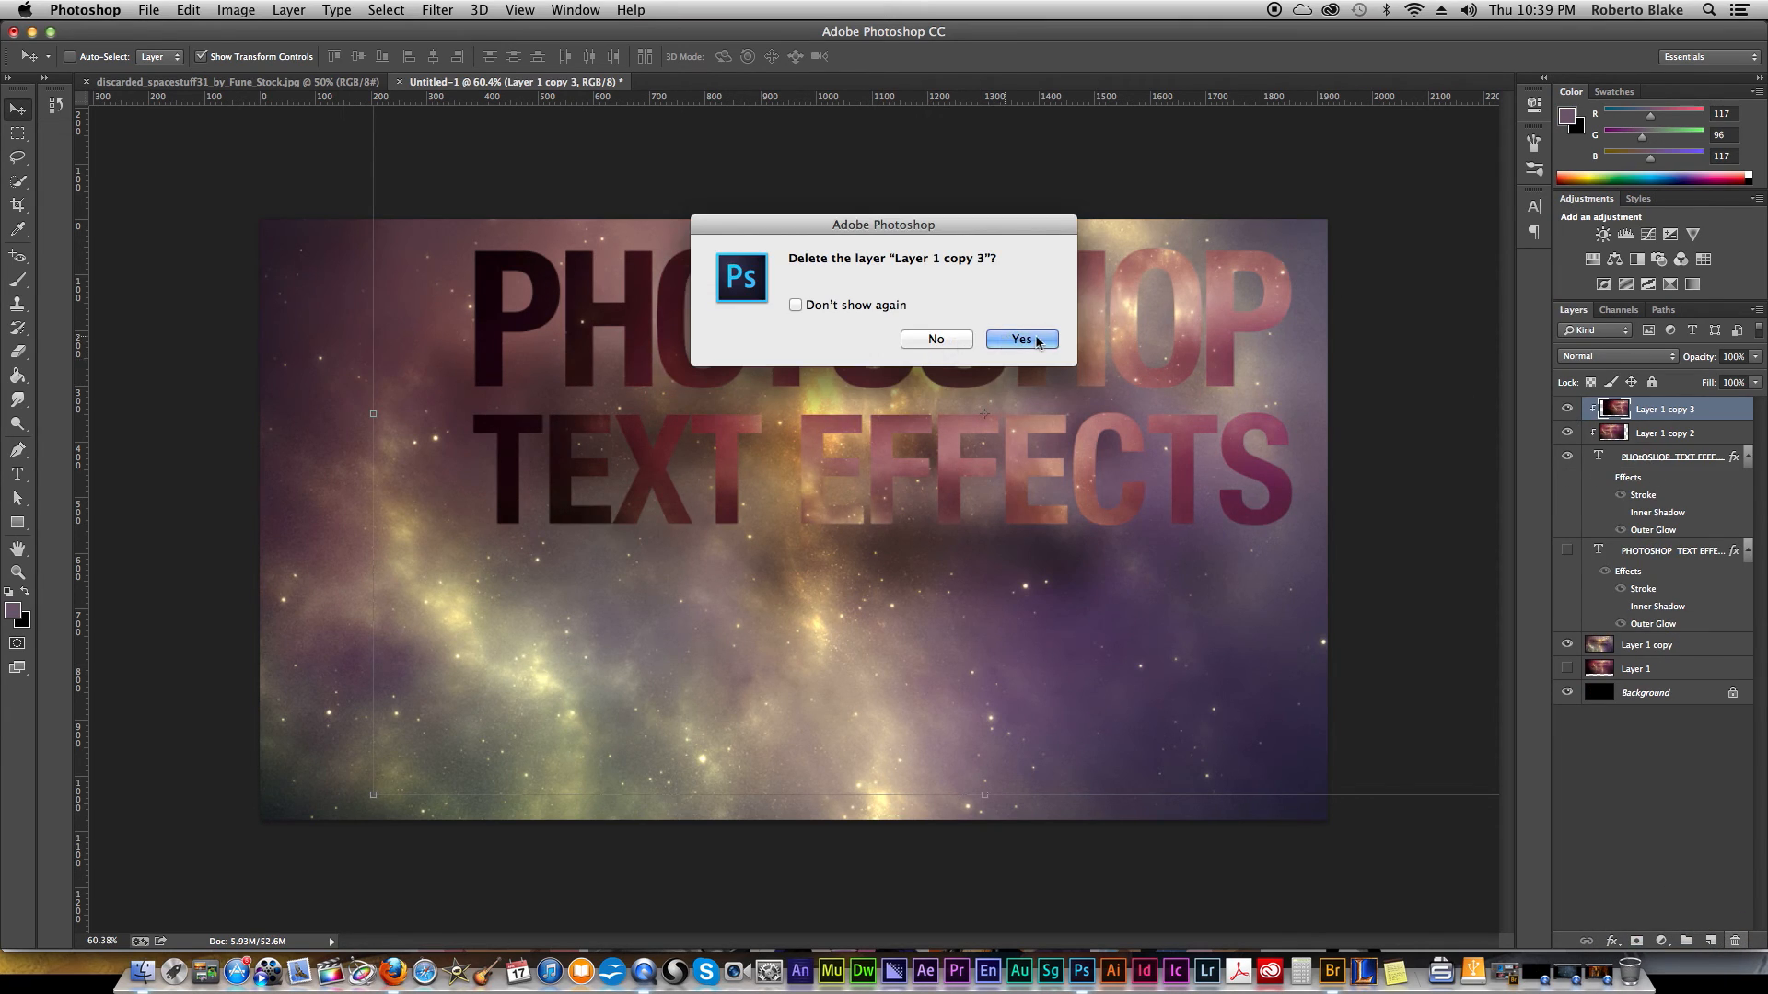
click(1038, 341)
drag(714, 368, 875, 348)
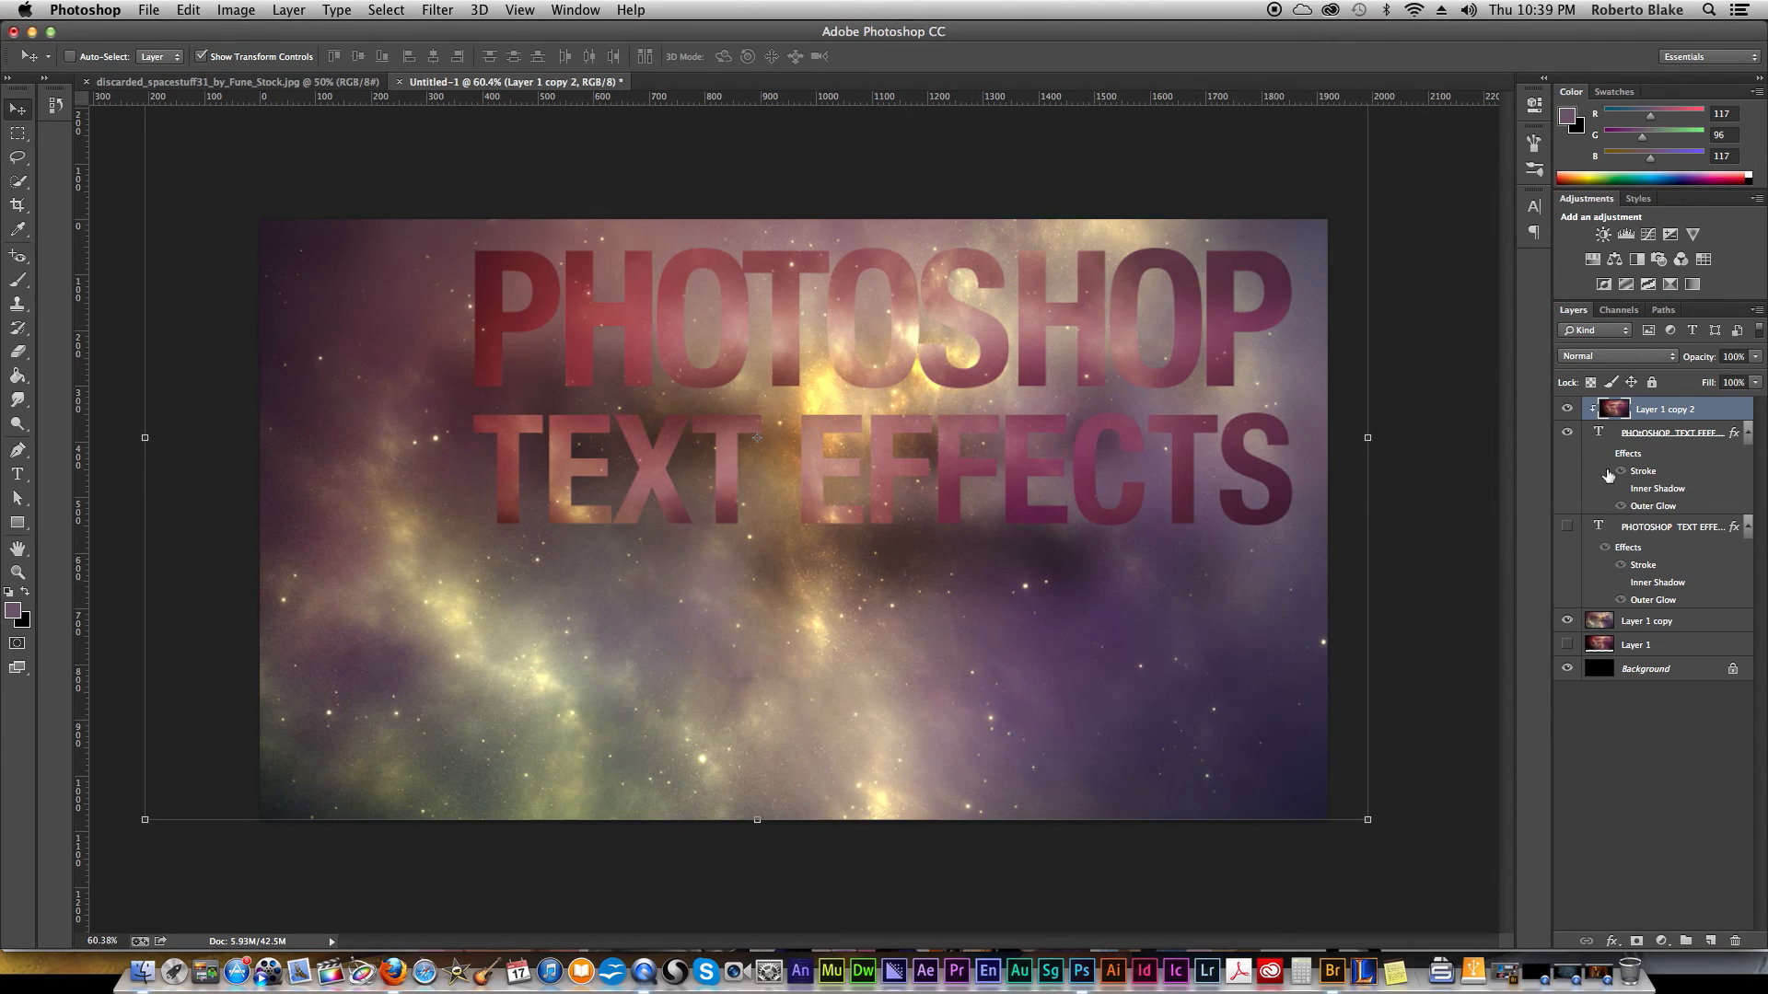
Step: Turn the visible text layer's effects back on and disable its stroke in the layer style settings
double_click(1674, 462)
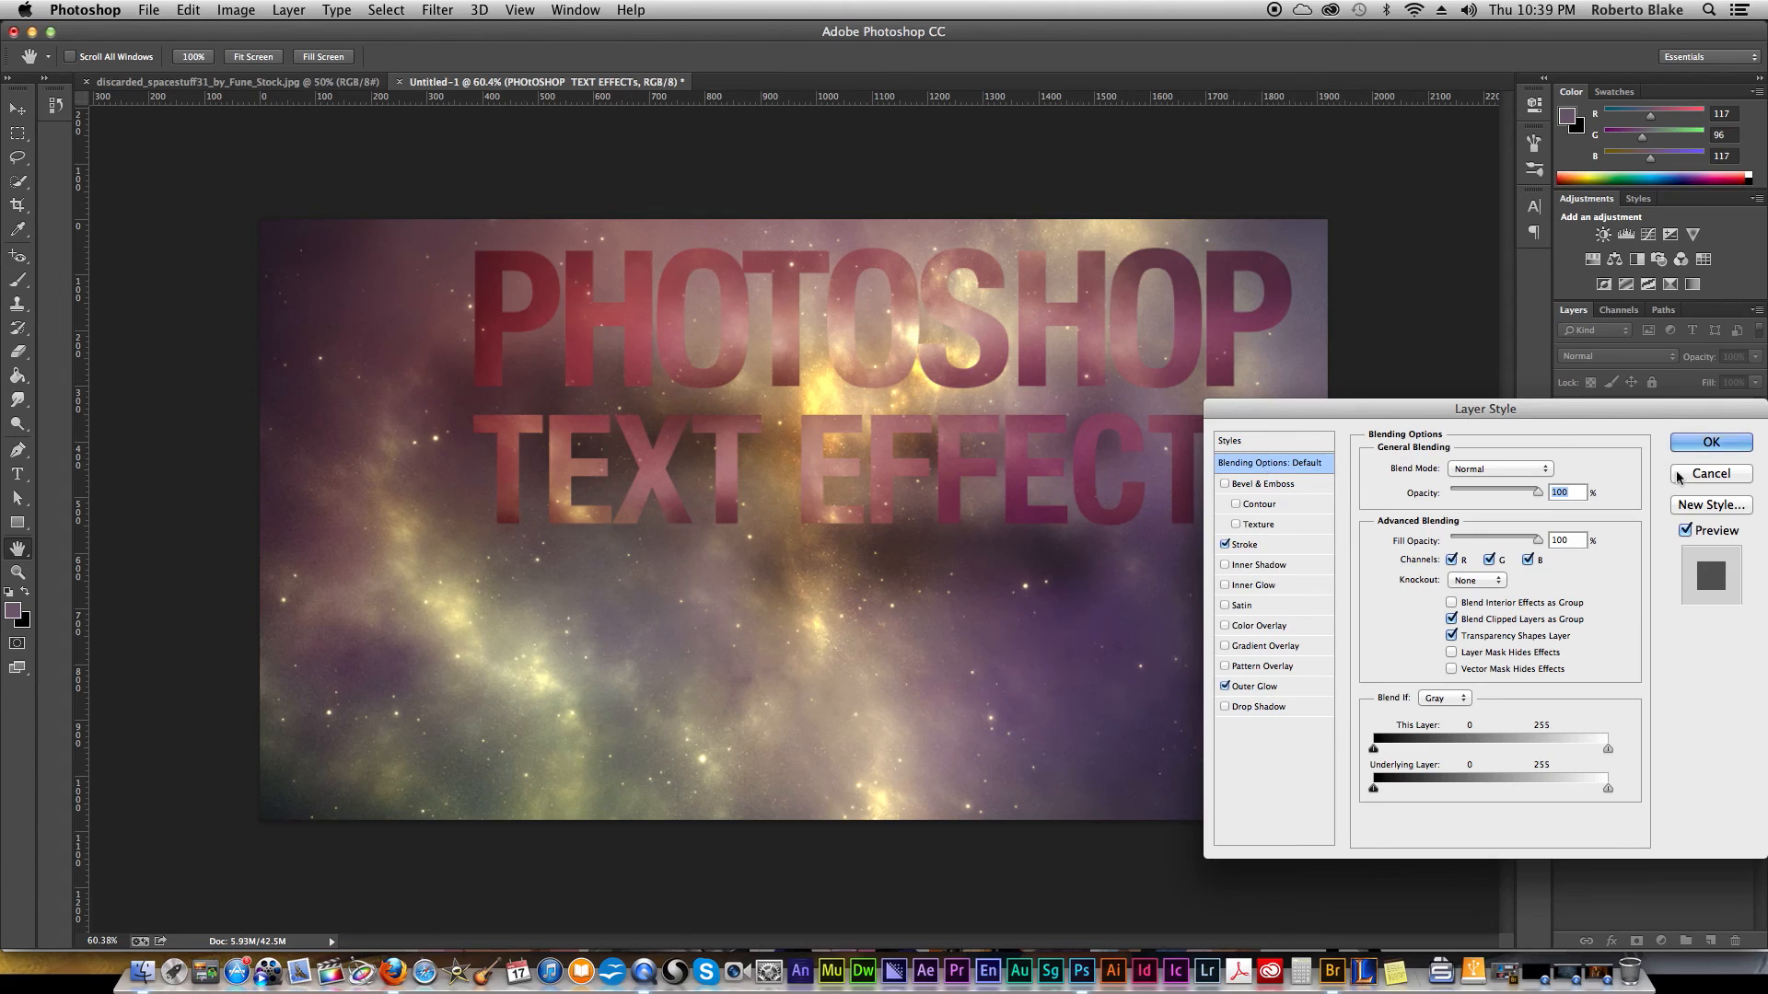
click(1703, 443)
click(1605, 453)
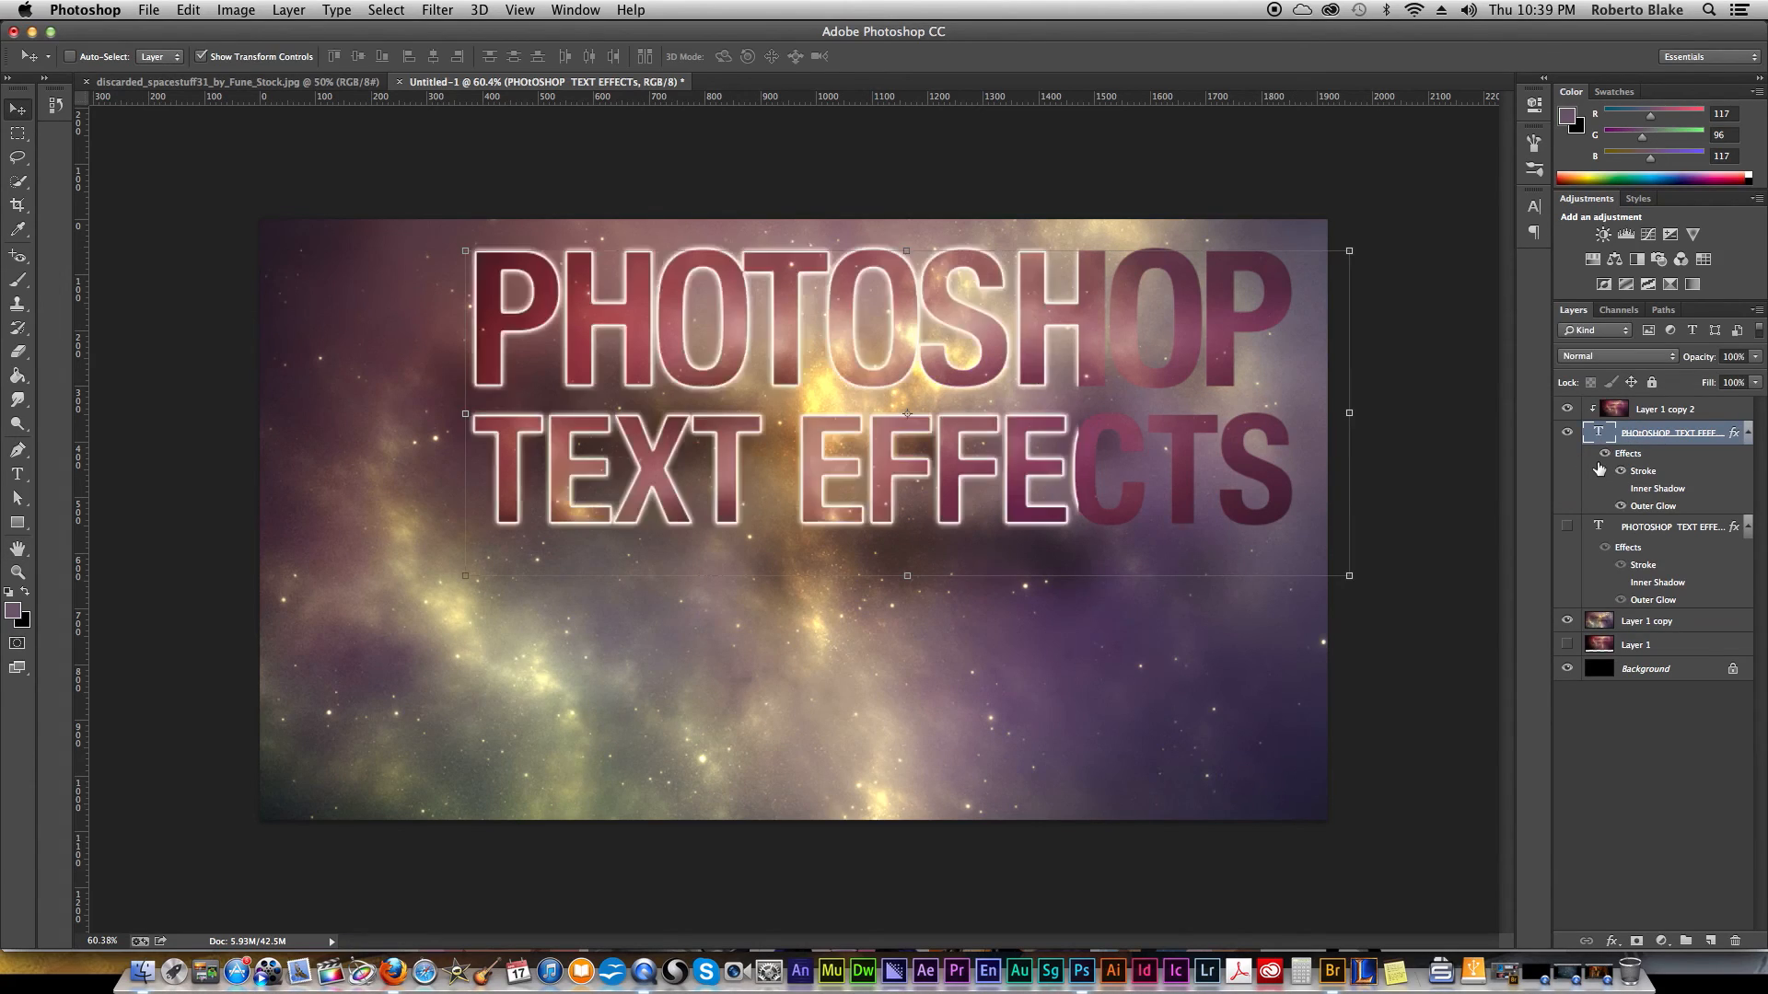
double_click(1650, 479)
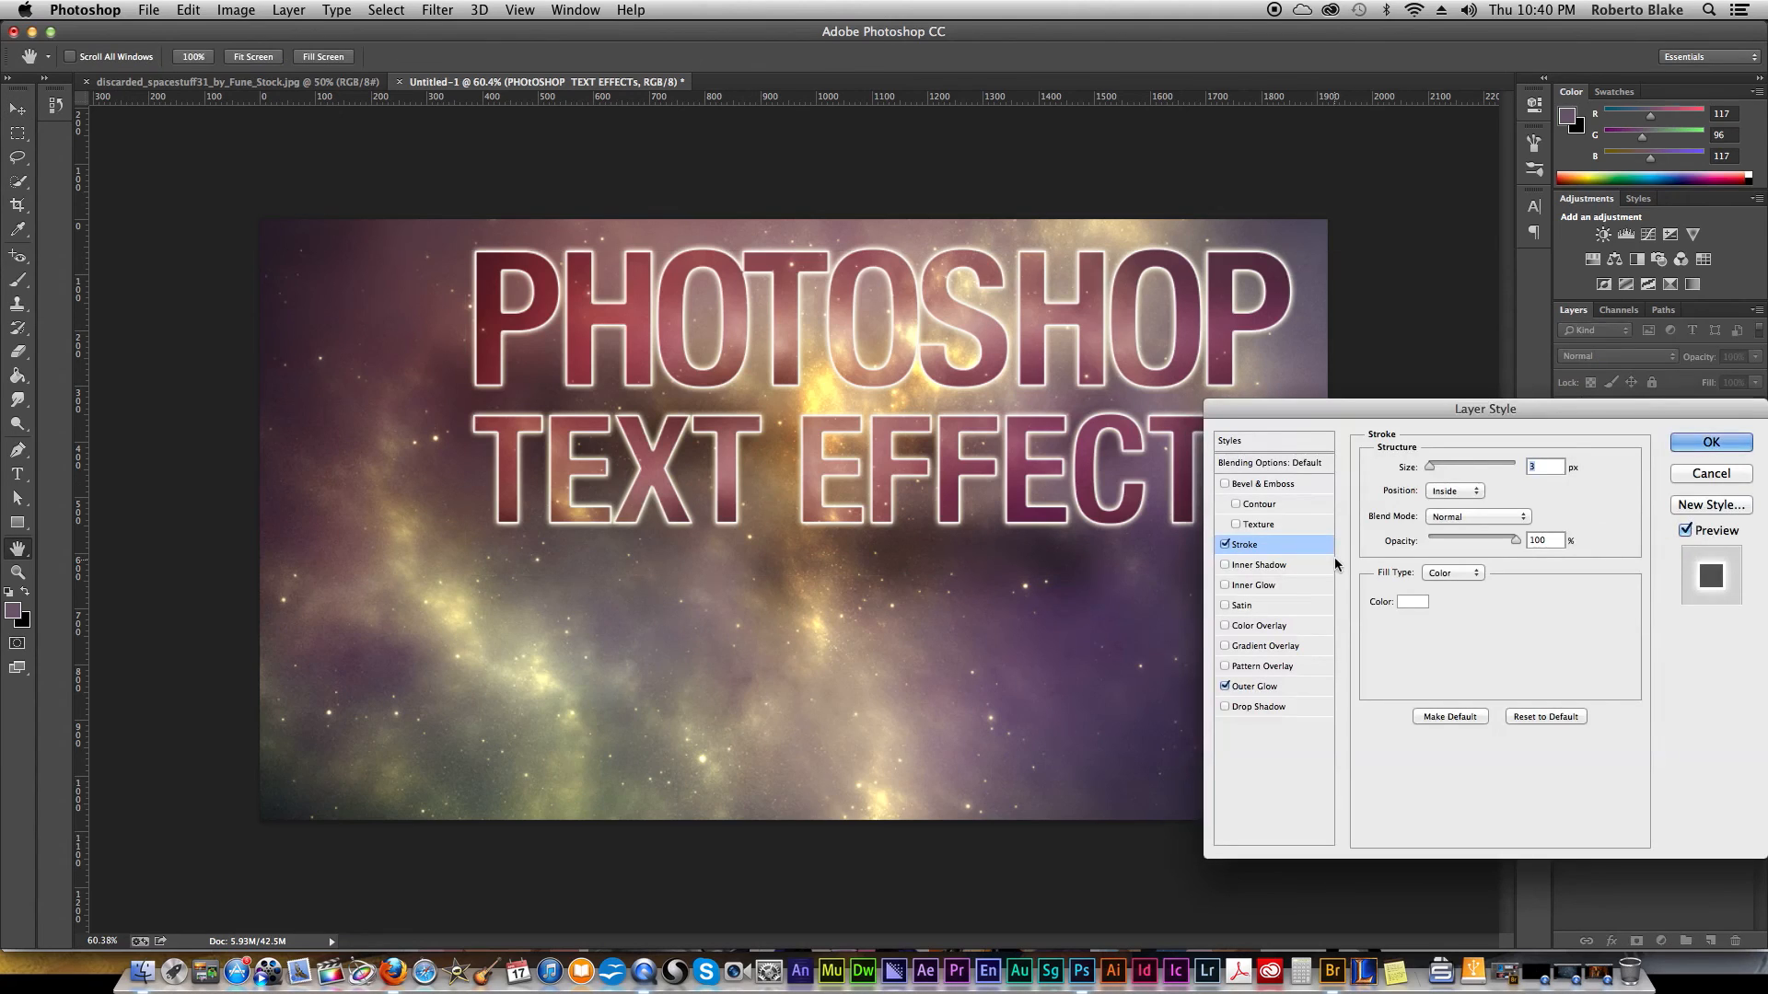
click(1226, 545)
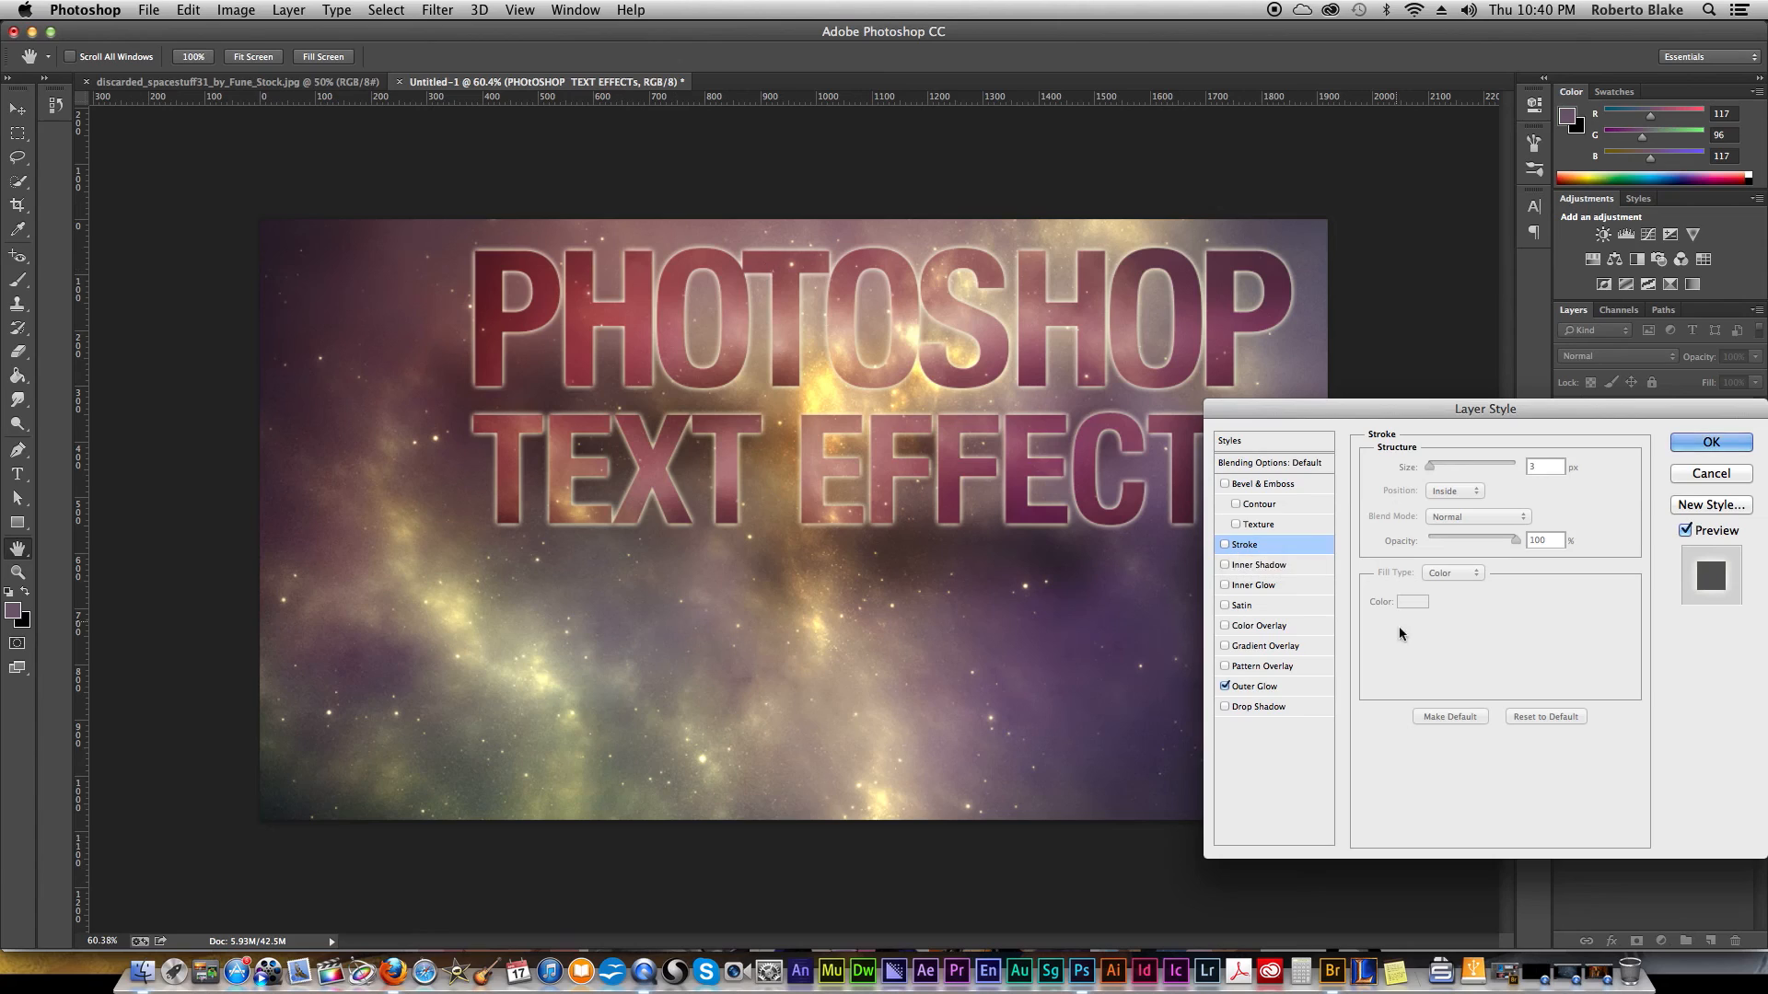
Step: Add a black Multiply drop shadow to the text with 100% opacity, 82° angle, 15 px distance and 2 px size
click(1226, 708)
click(1256, 707)
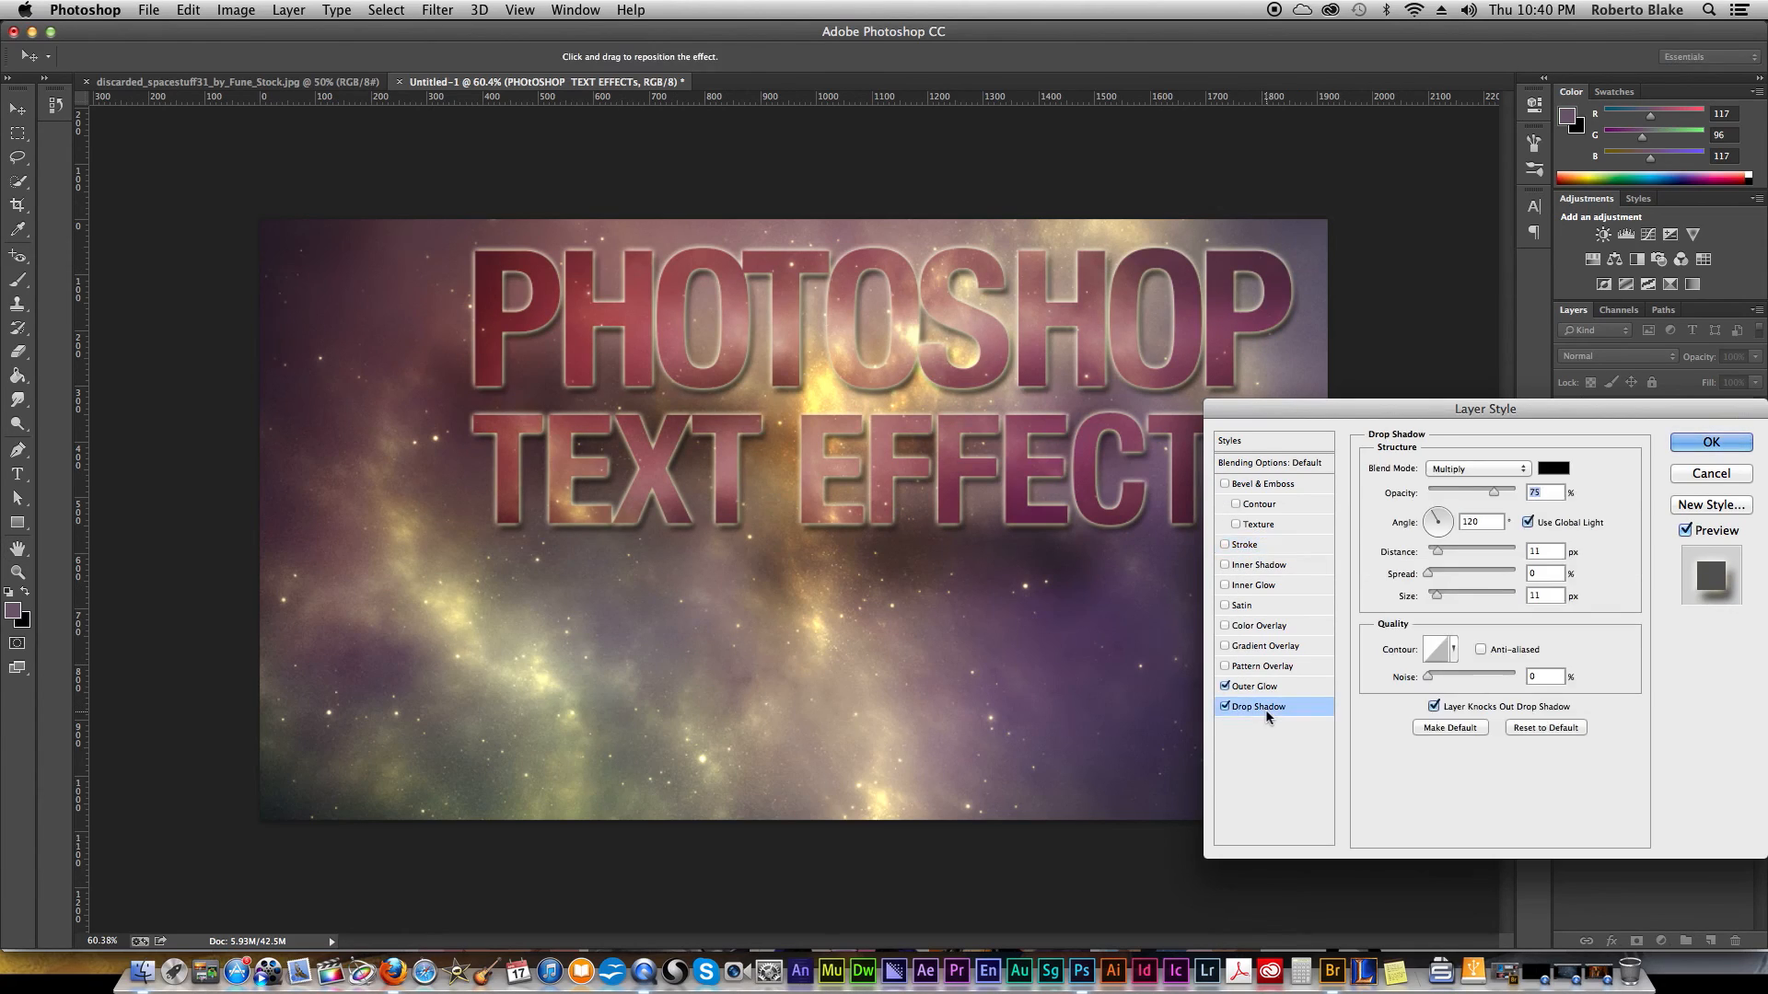
click(1466, 493)
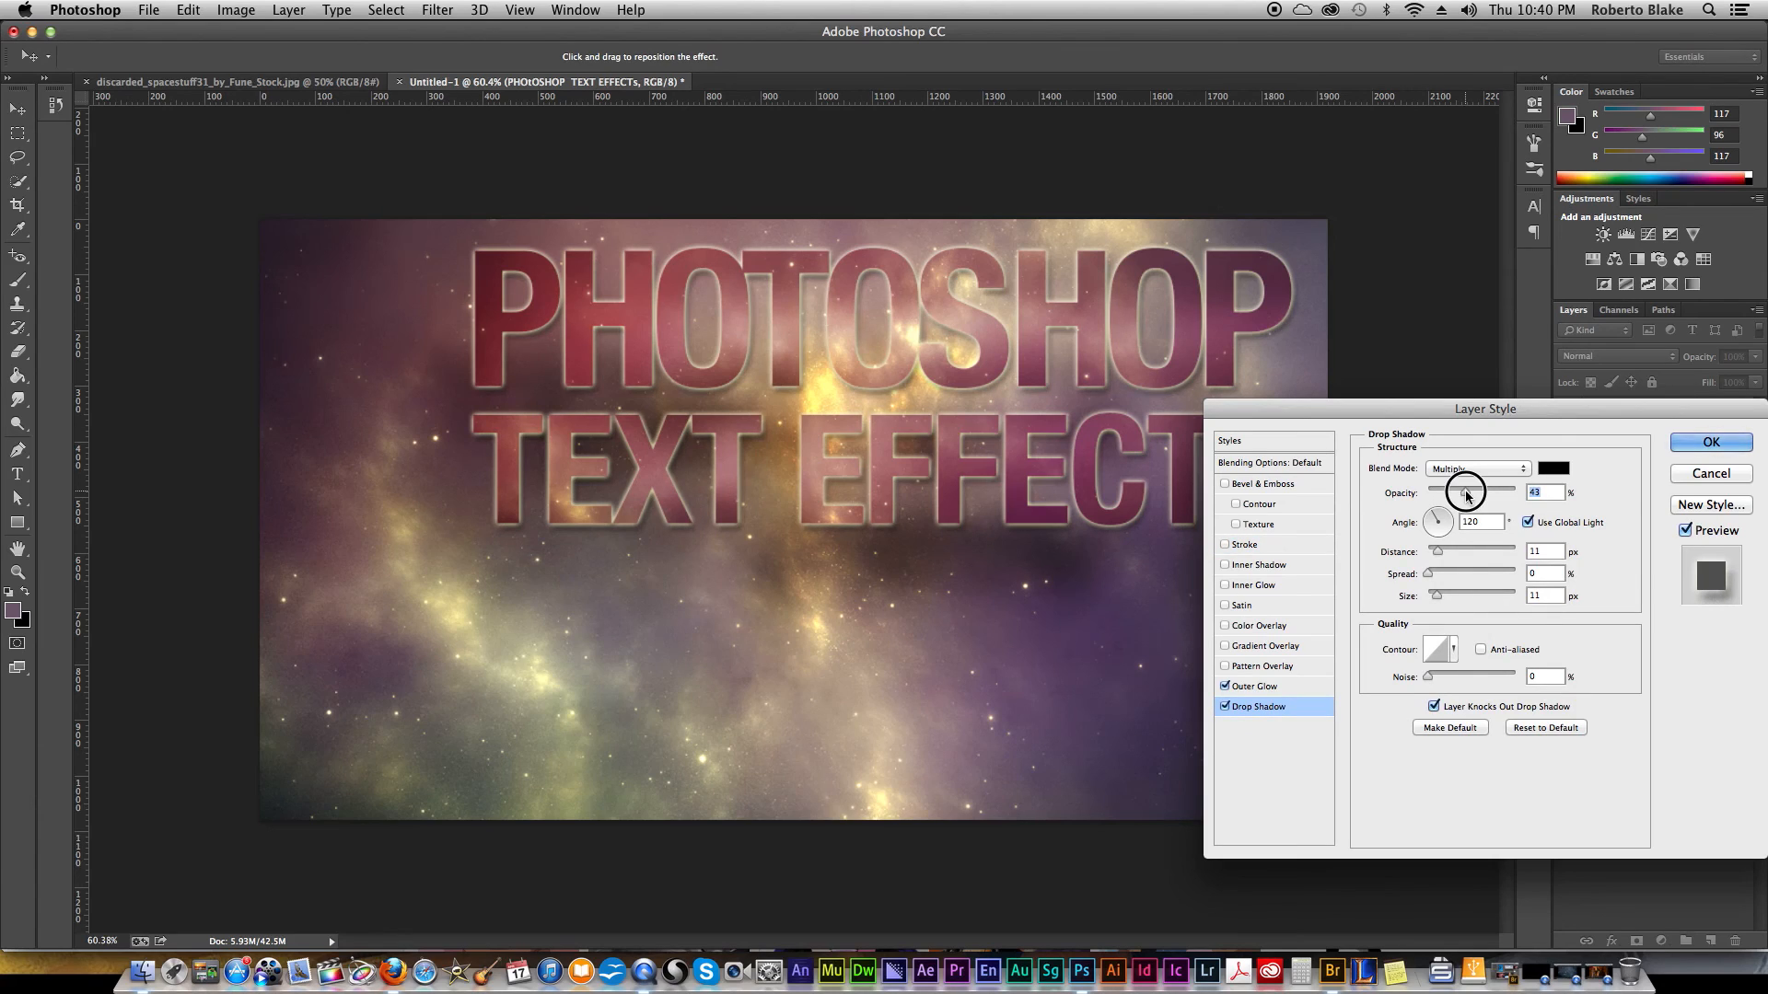
drag(959, 466, 946, 472)
drag(1484, 494, 1519, 493)
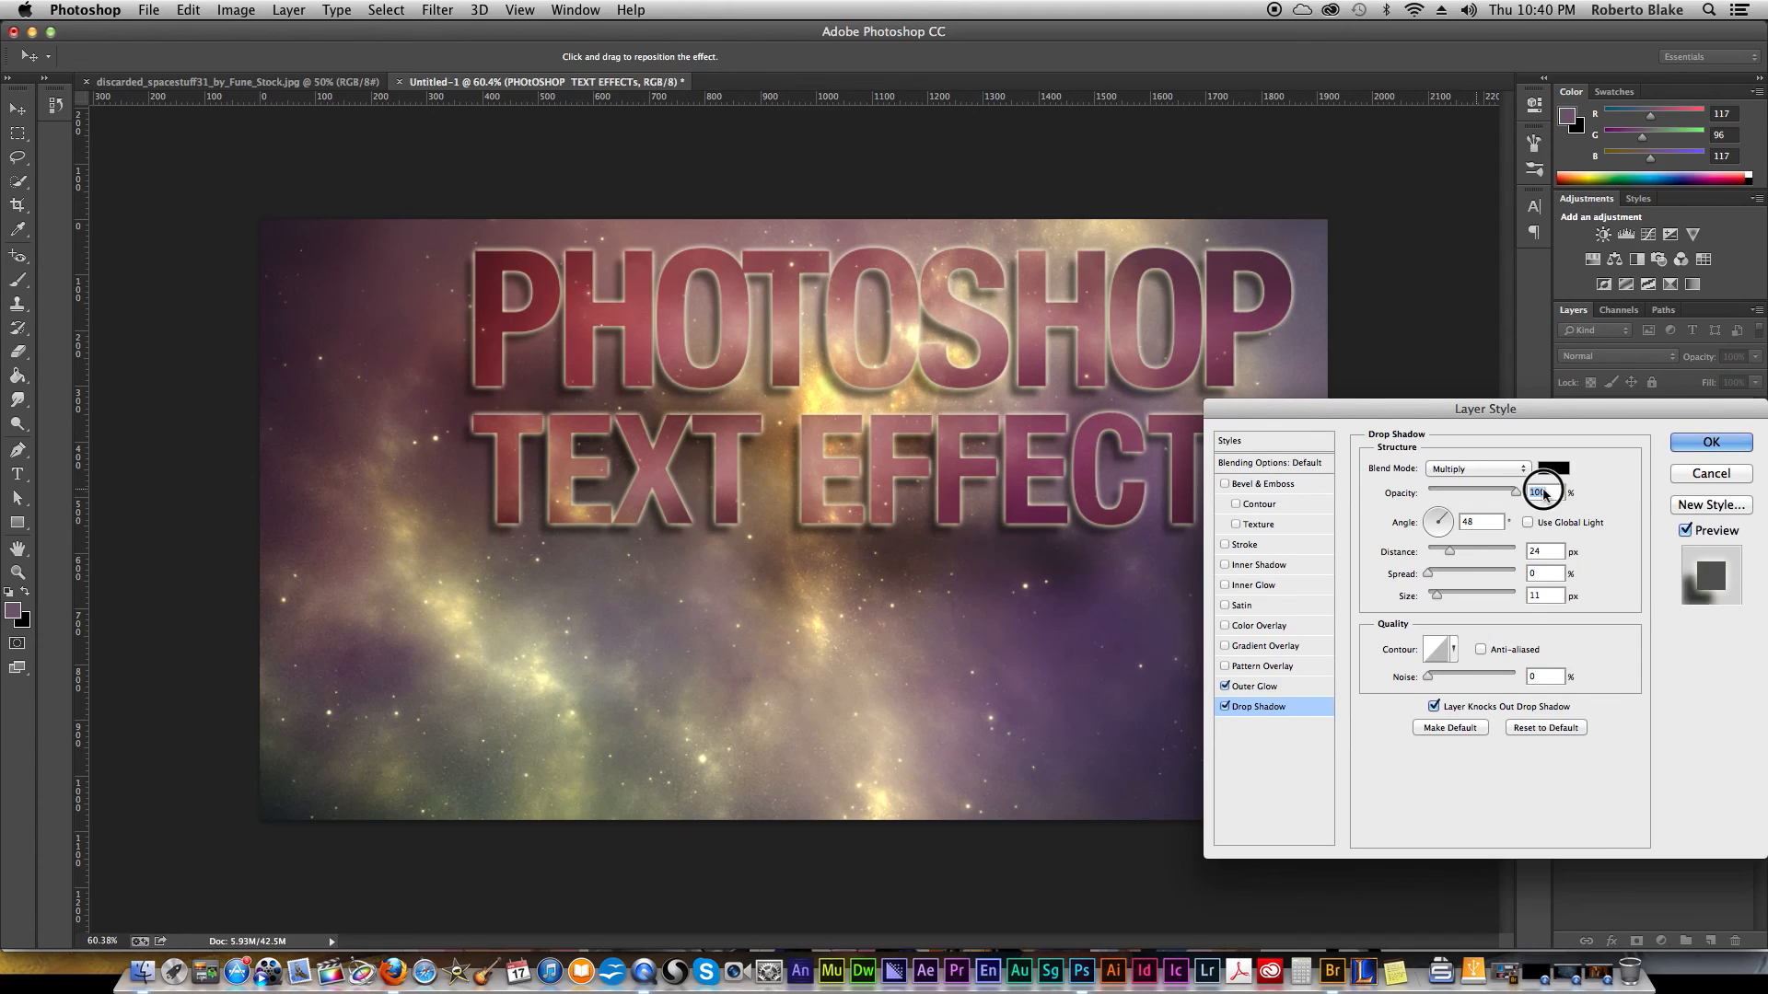
drag(1442, 600, 1431, 600)
mouse_move(928, 468)
mouse_down()
mouse_move(947, 456)
mouse_move(944, 470)
mouse_up()
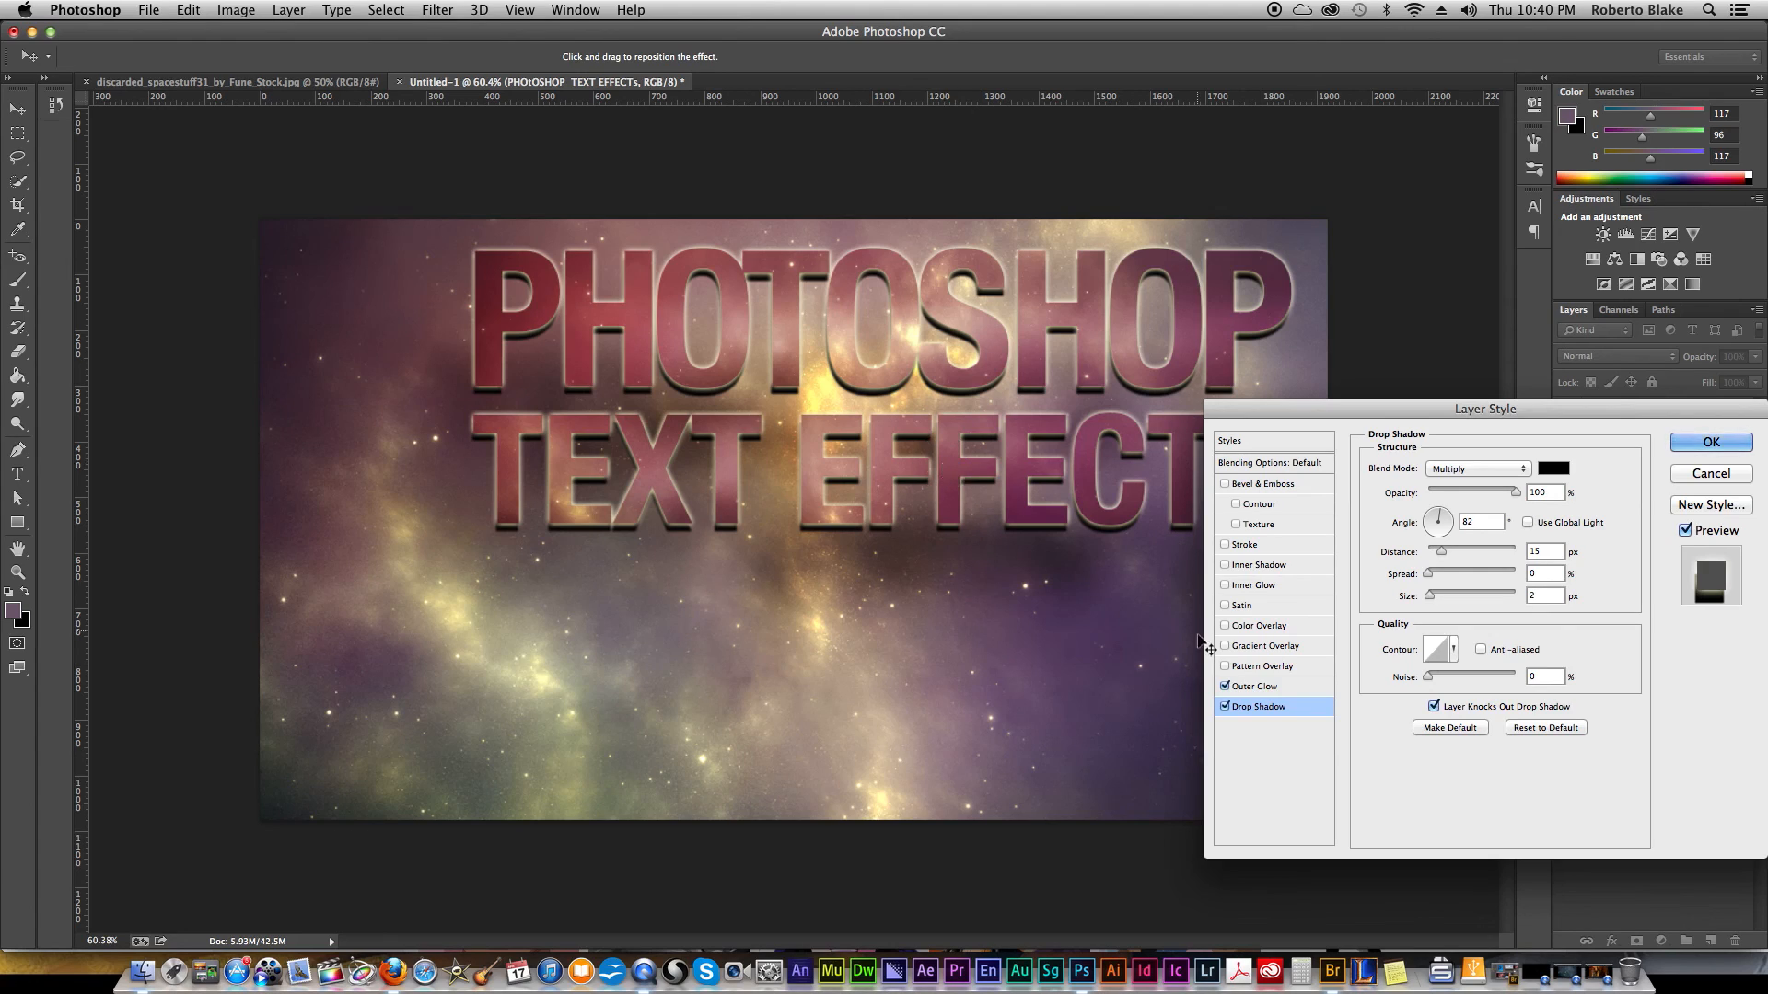
Step: Replace the text's outer glow with its stroke, and soften the drop shadow to a size of 24 px
click(1226, 687)
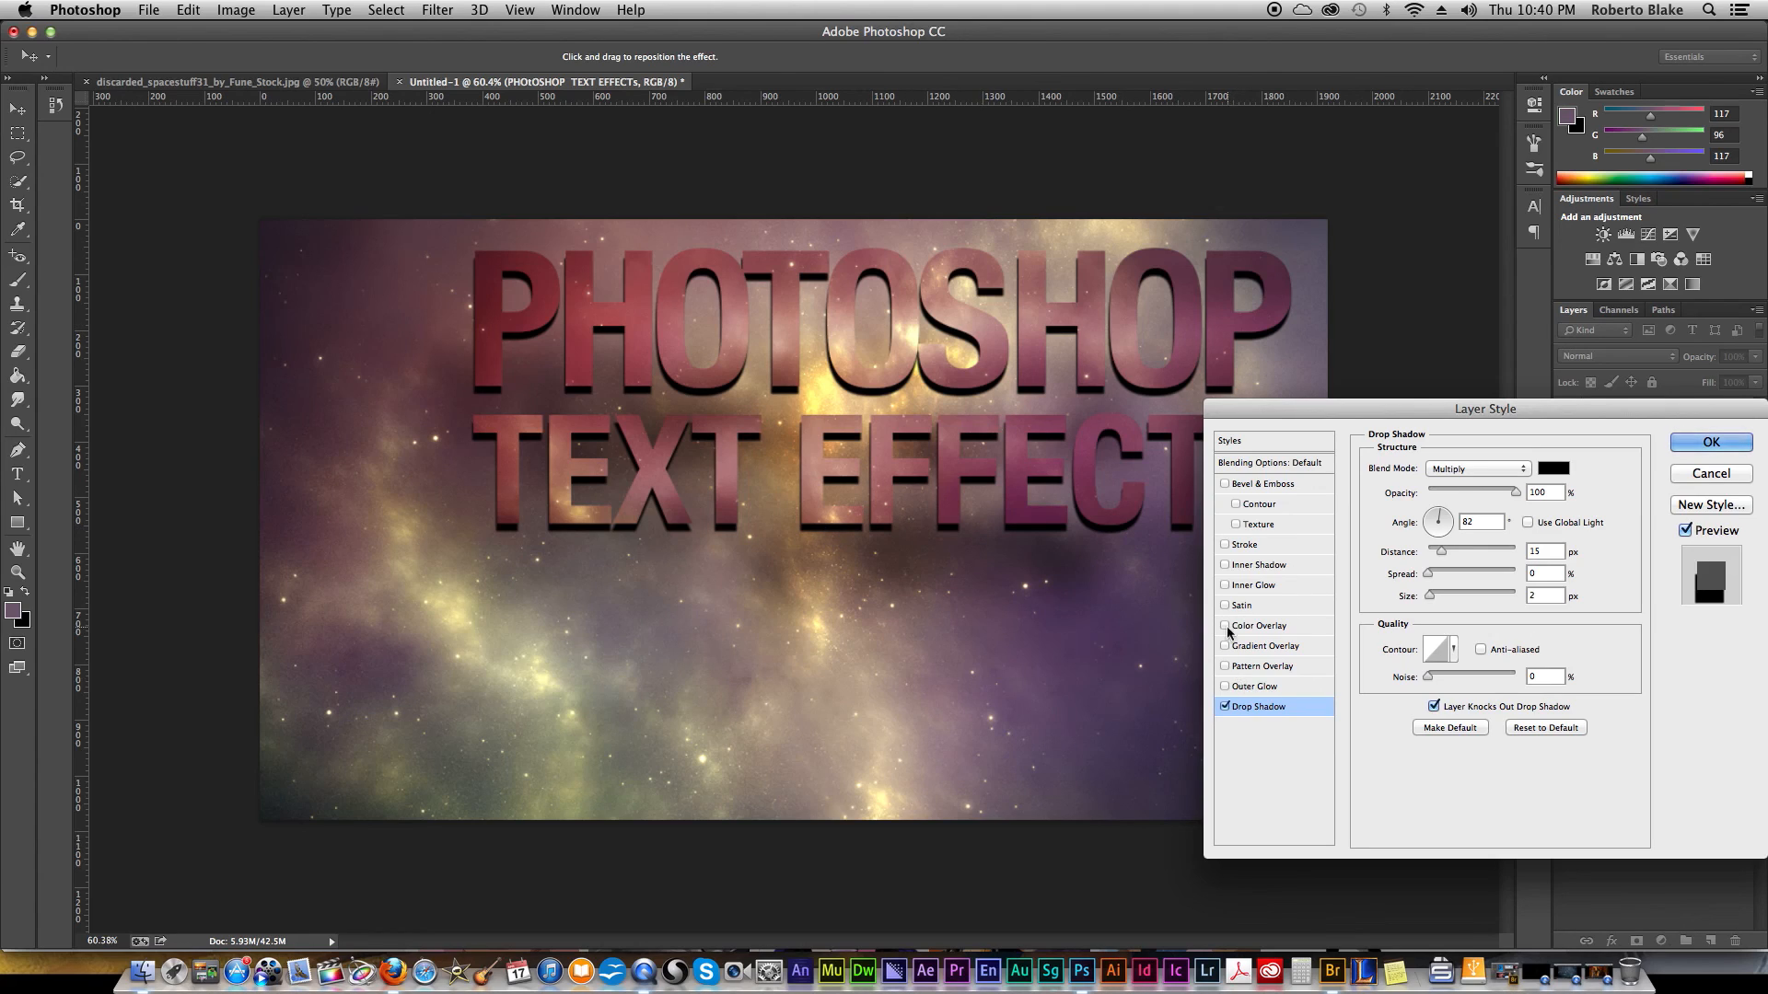
click(1225, 545)
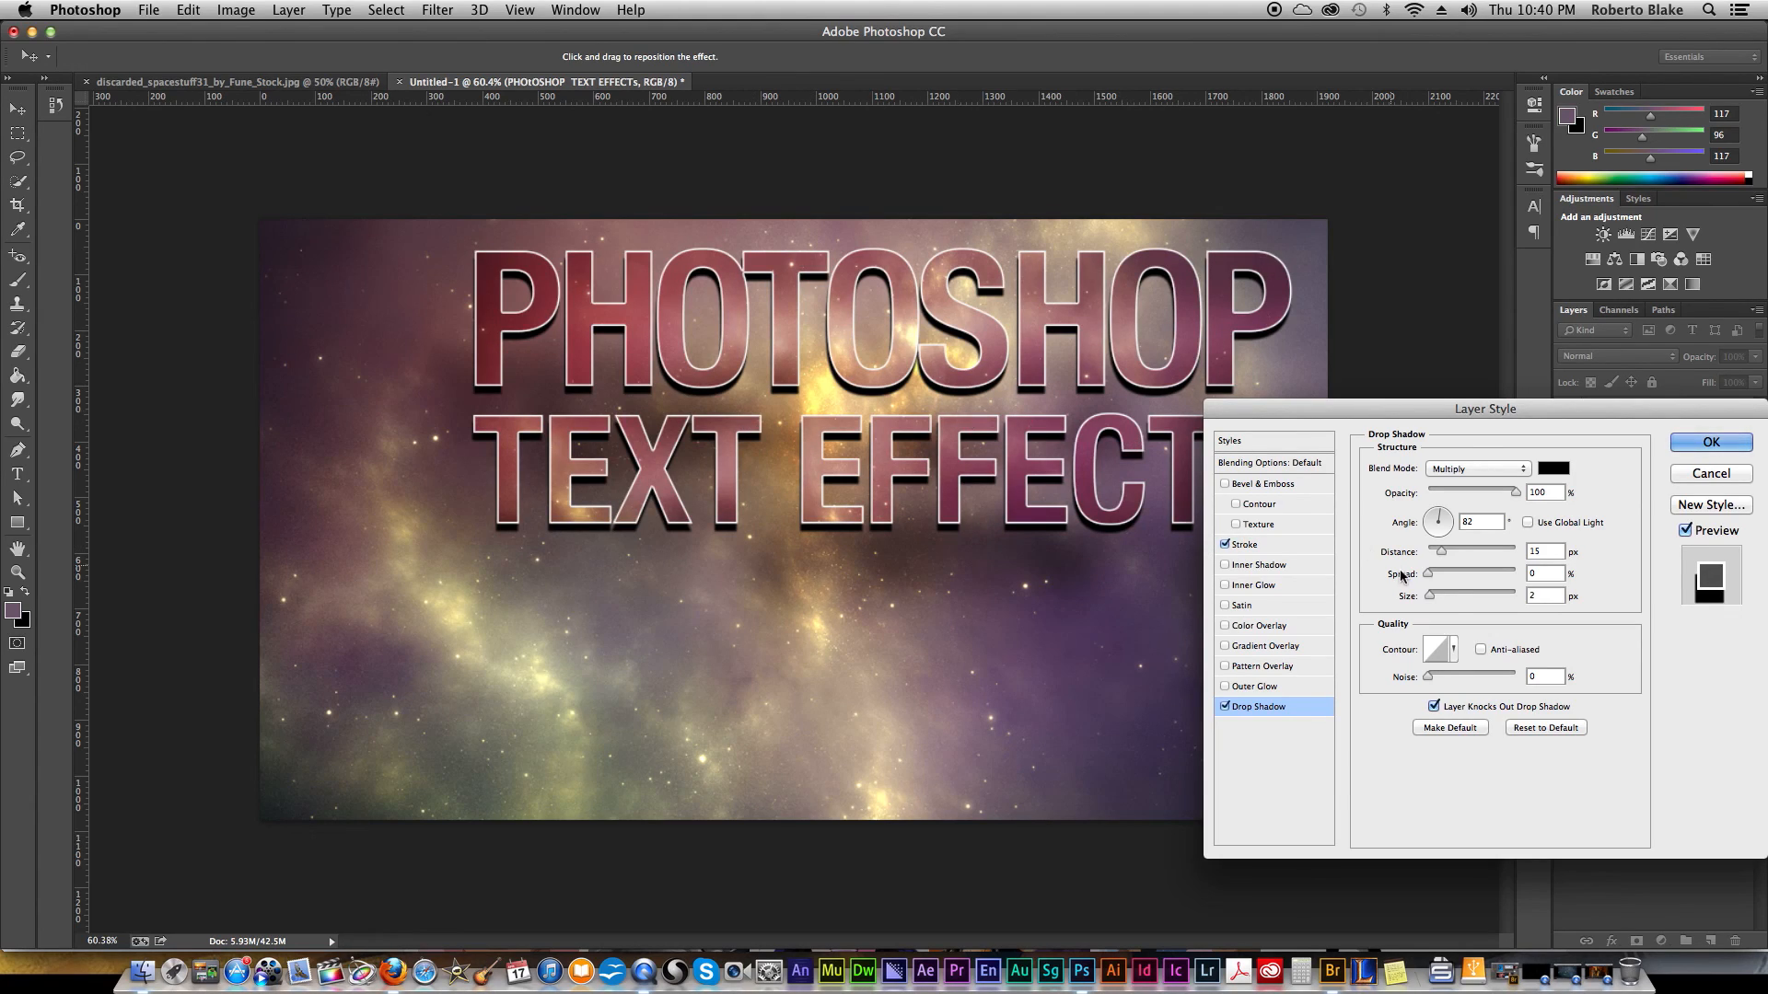
drag(1434, 593, 1443, 599)
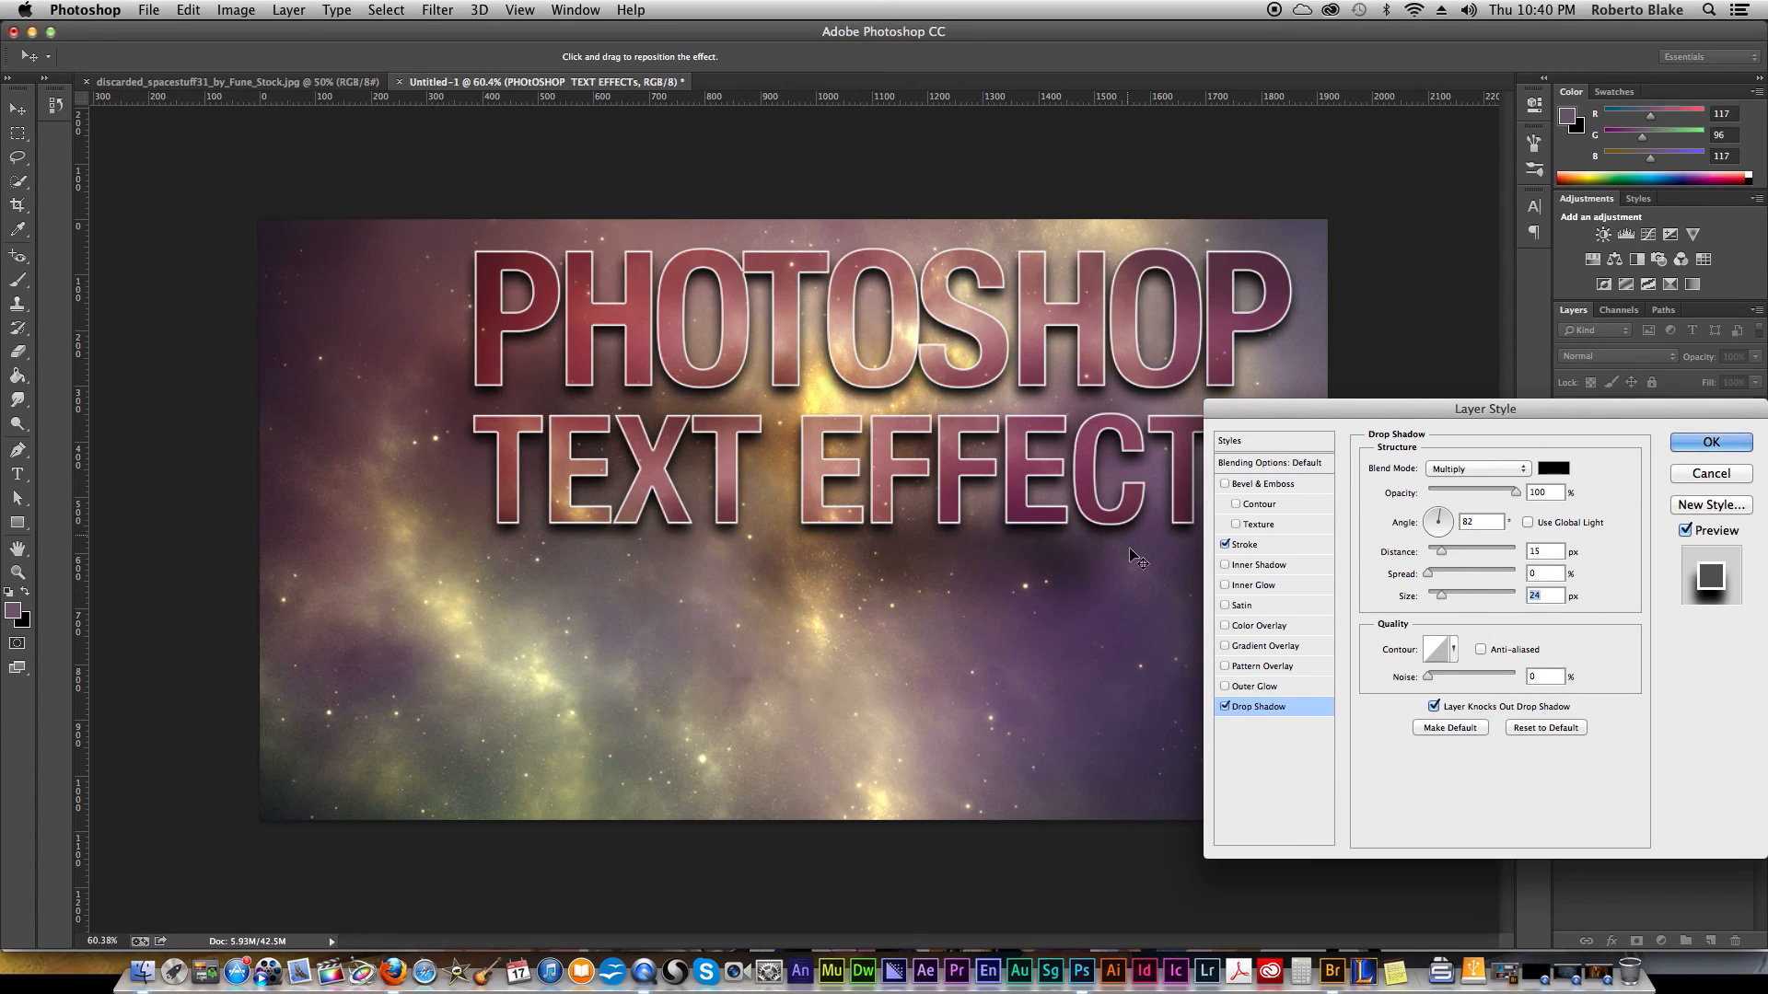
click(1711, 444)
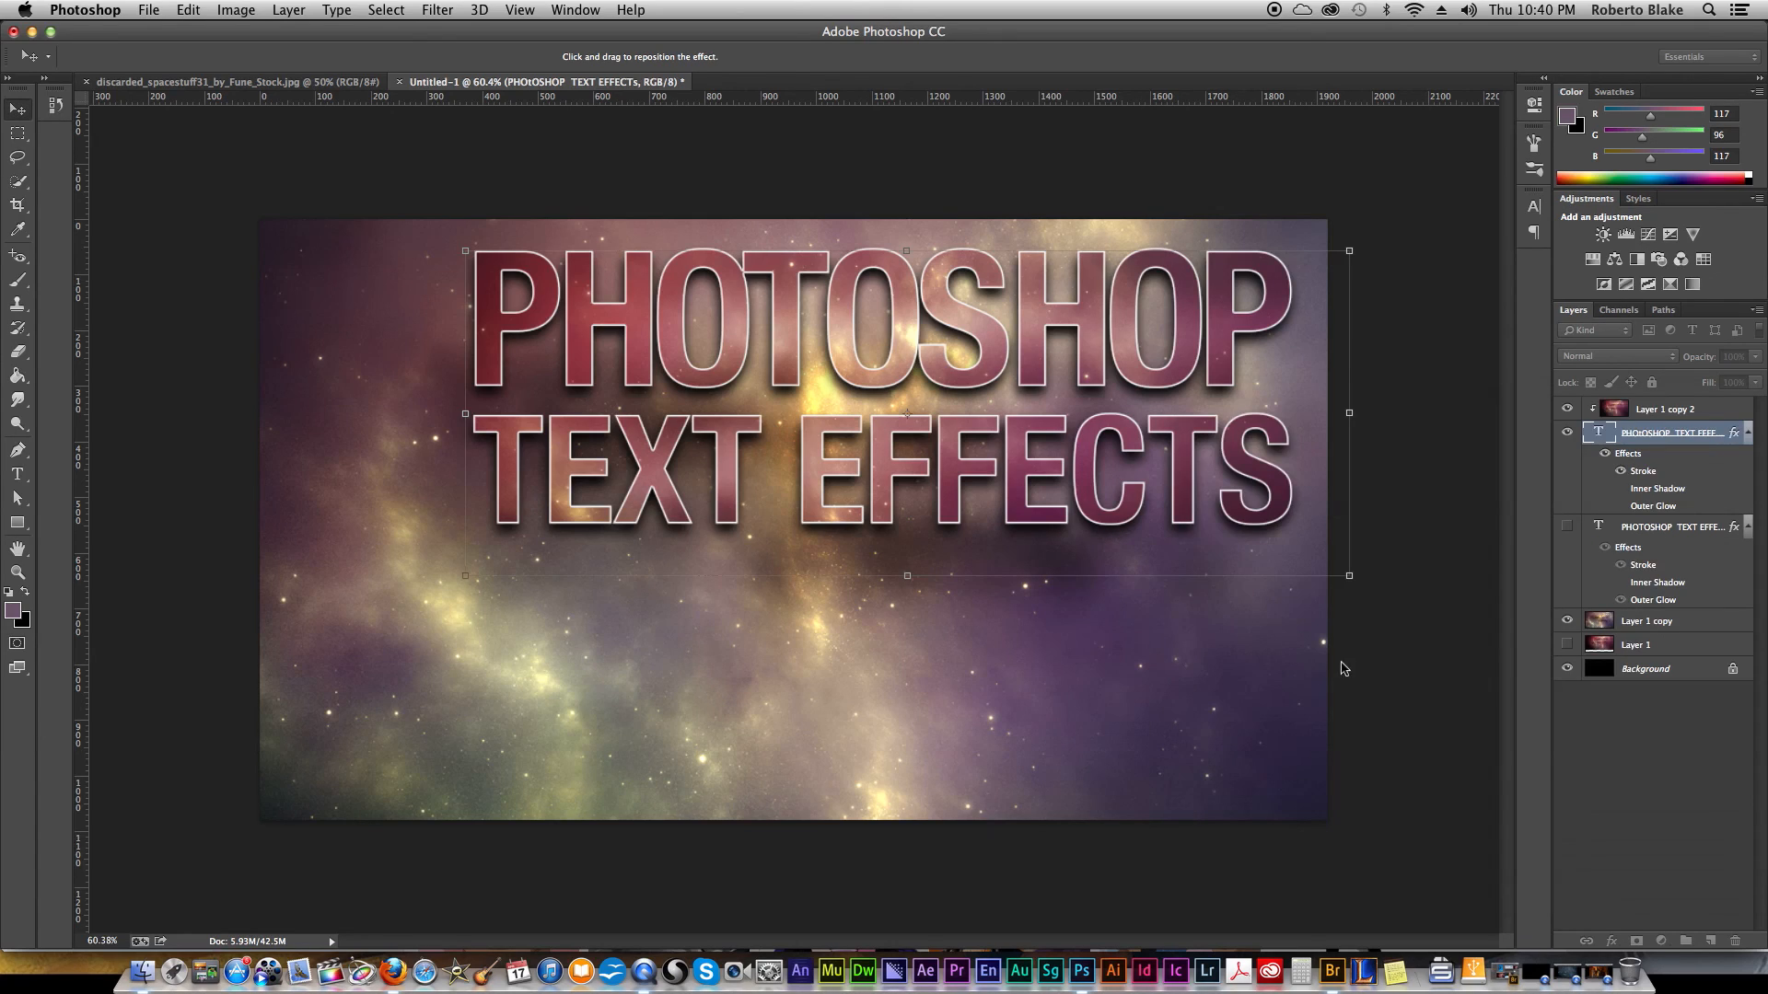
Step: Nudge Layer 1 copy 2 slightly left inside the lettering
click(1658, 411)
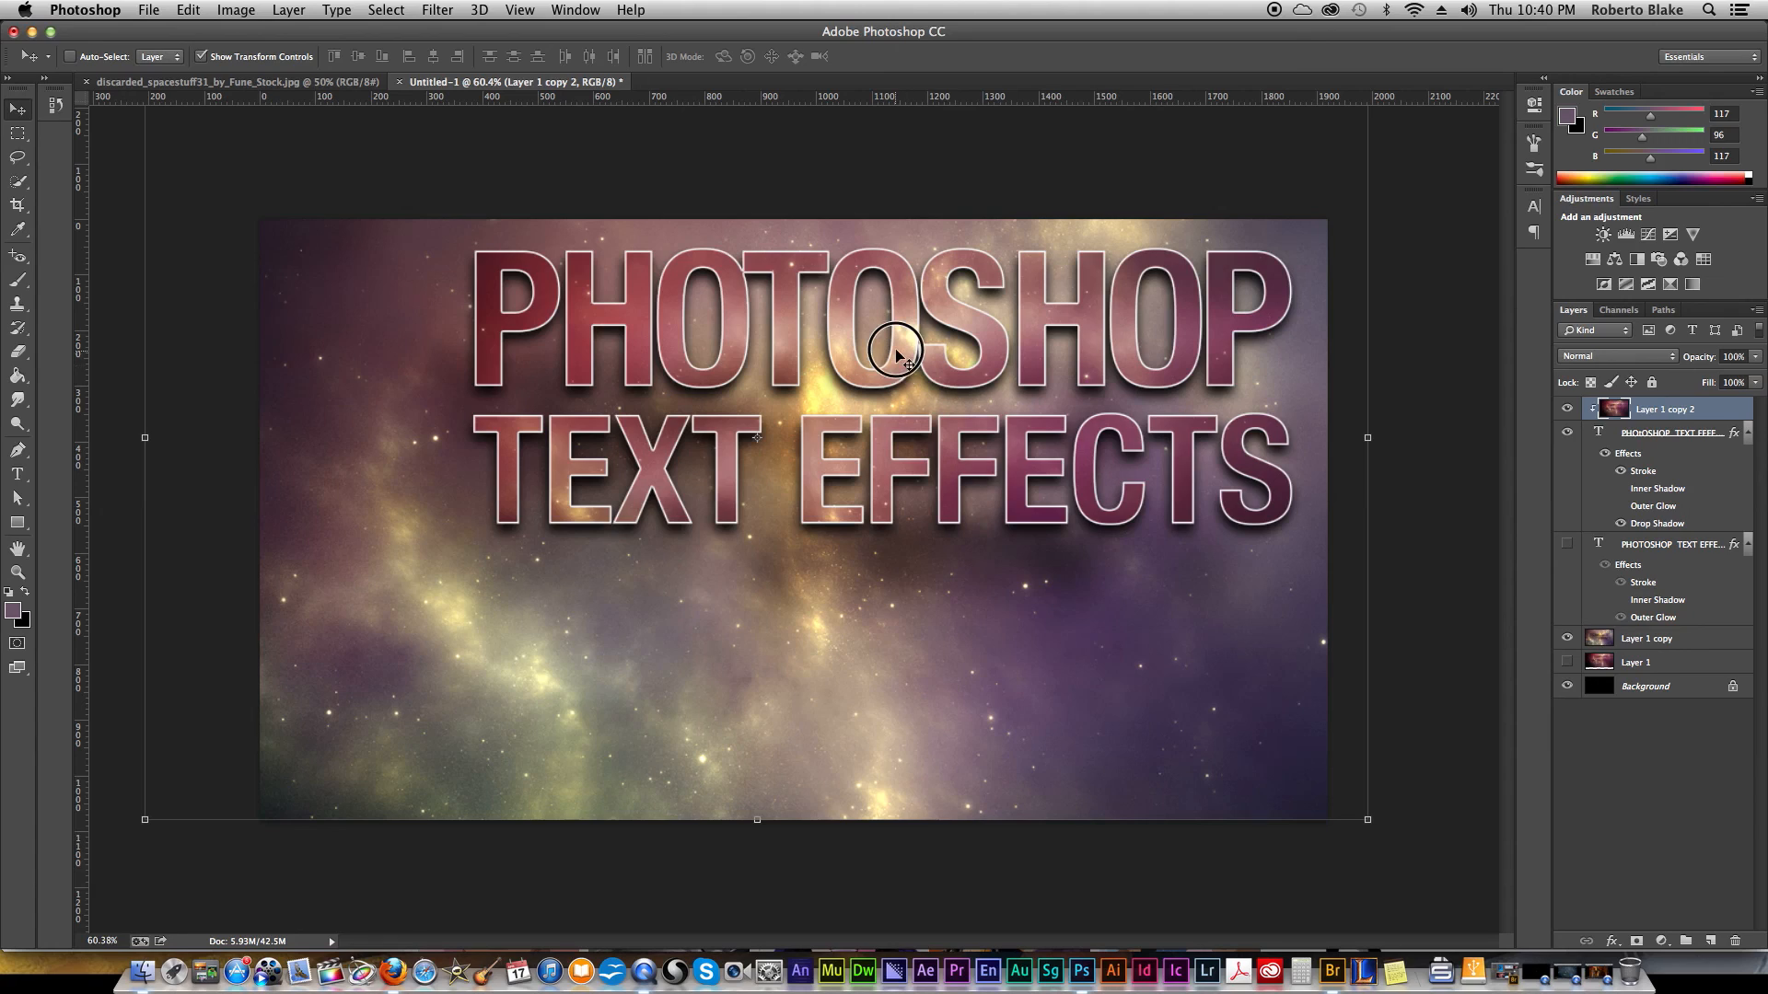
mouse_move(875, 360)
mouse_down()
mouse_move(881, 373)
mouse_move(888, 347)
mouse_up()
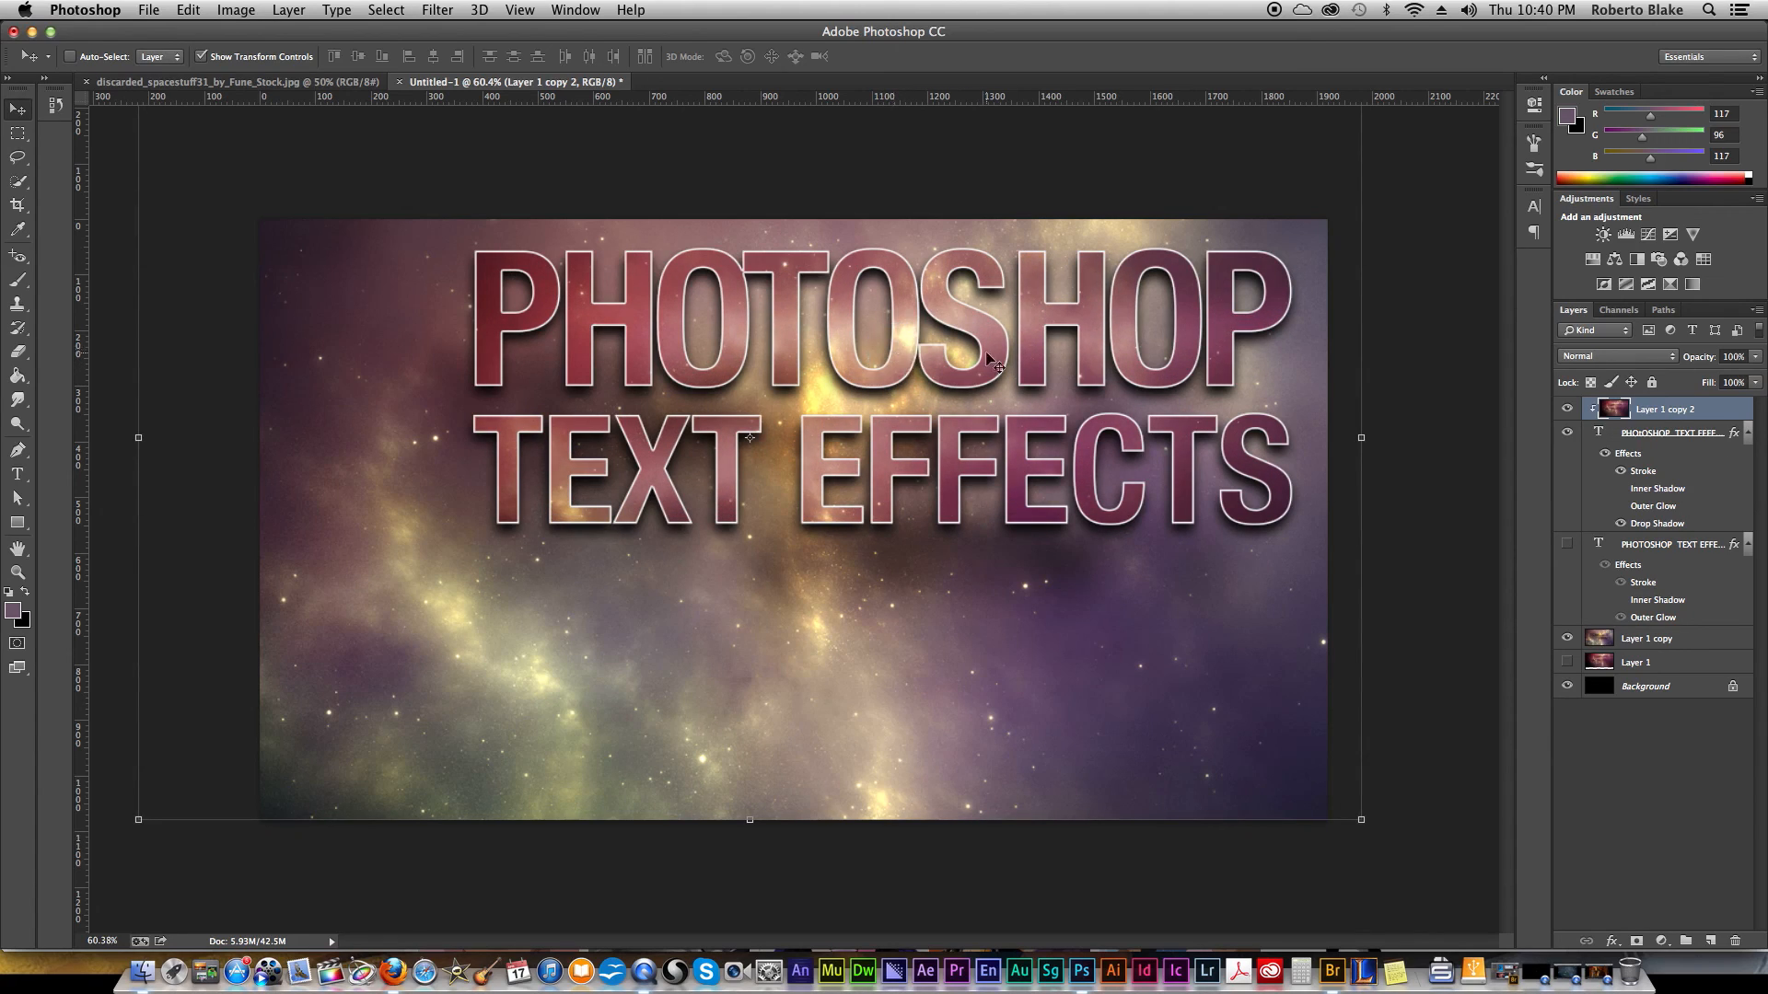
Step: Dodge the midtones of Layer 1 copy 2 at 20% exposure with a 125 px brush over PHOTOSHOP's P and H and TEXT's first E
key(o)
key(bracketleft)
key(bracketleft)
key(bracketleft)
key(bracketleft)
key(bracketleft)
key(bracketleft)
key(bracketleft)
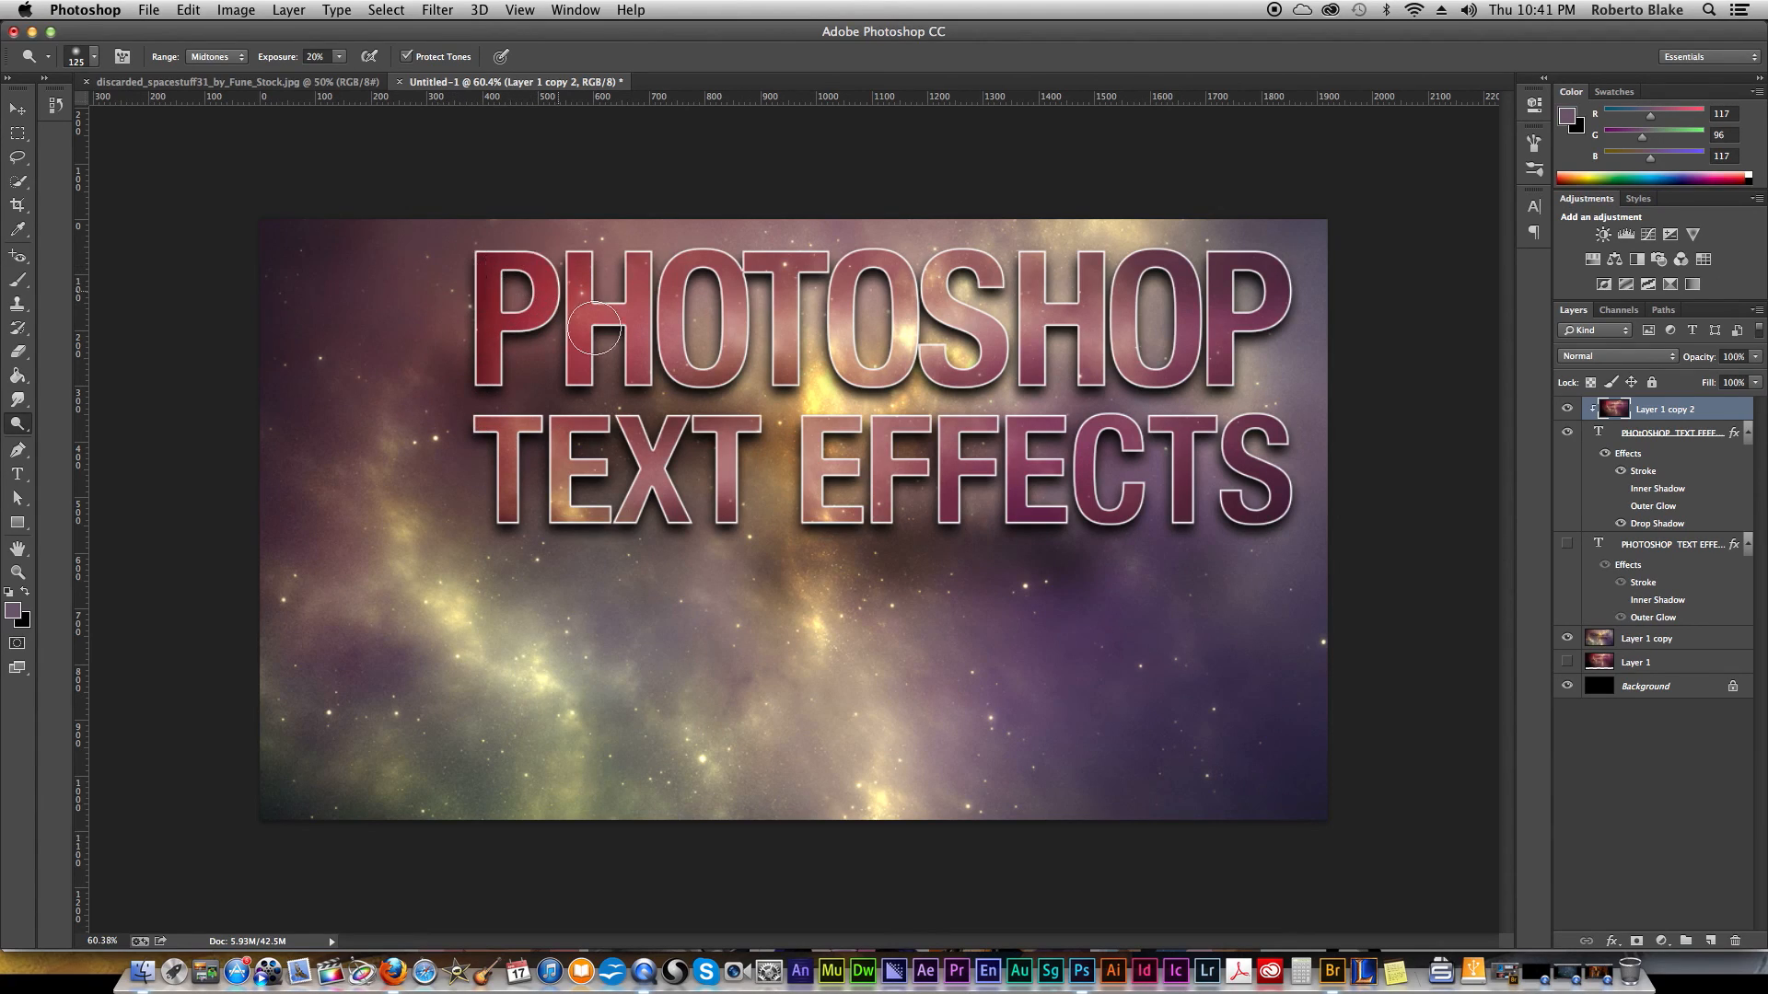
mouse_move(580, 281)
mouse_down()
mouse_move(538, 313)
mouse_move(560, 388)
mouse_up()
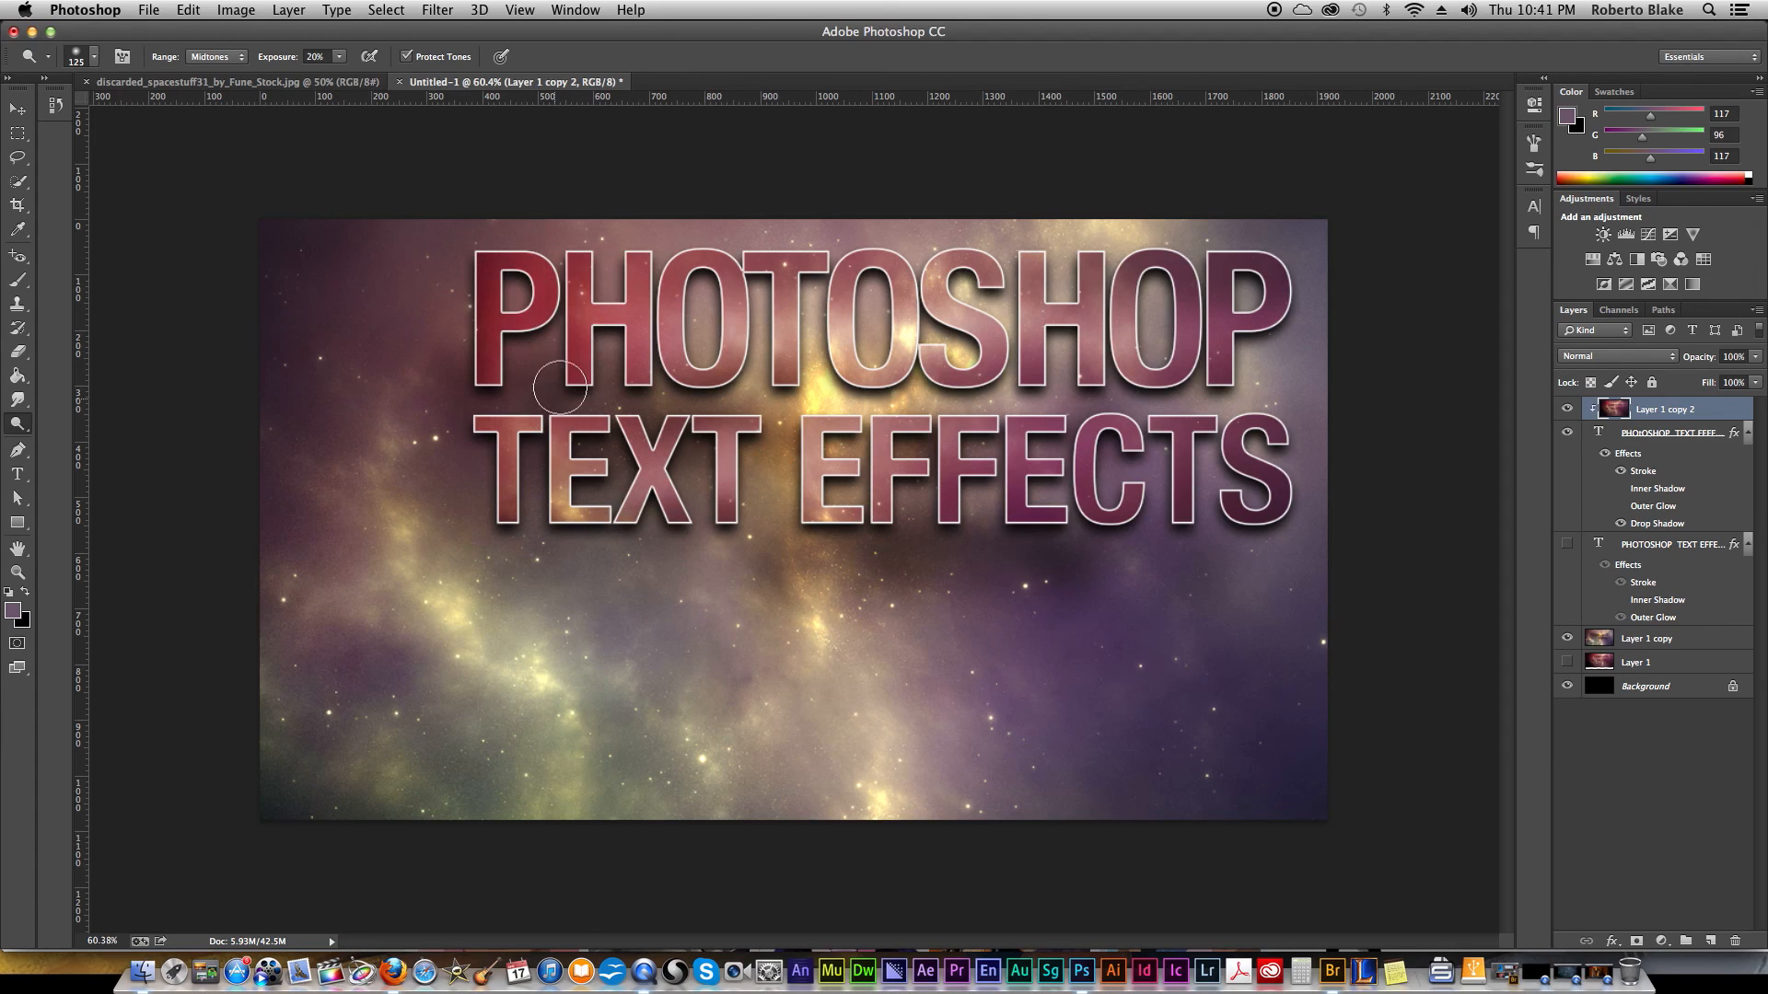
click(568, 327)
click(597, 536)
click(624, 520)
drag(586, 526, 605, 528)
click(573, 531)
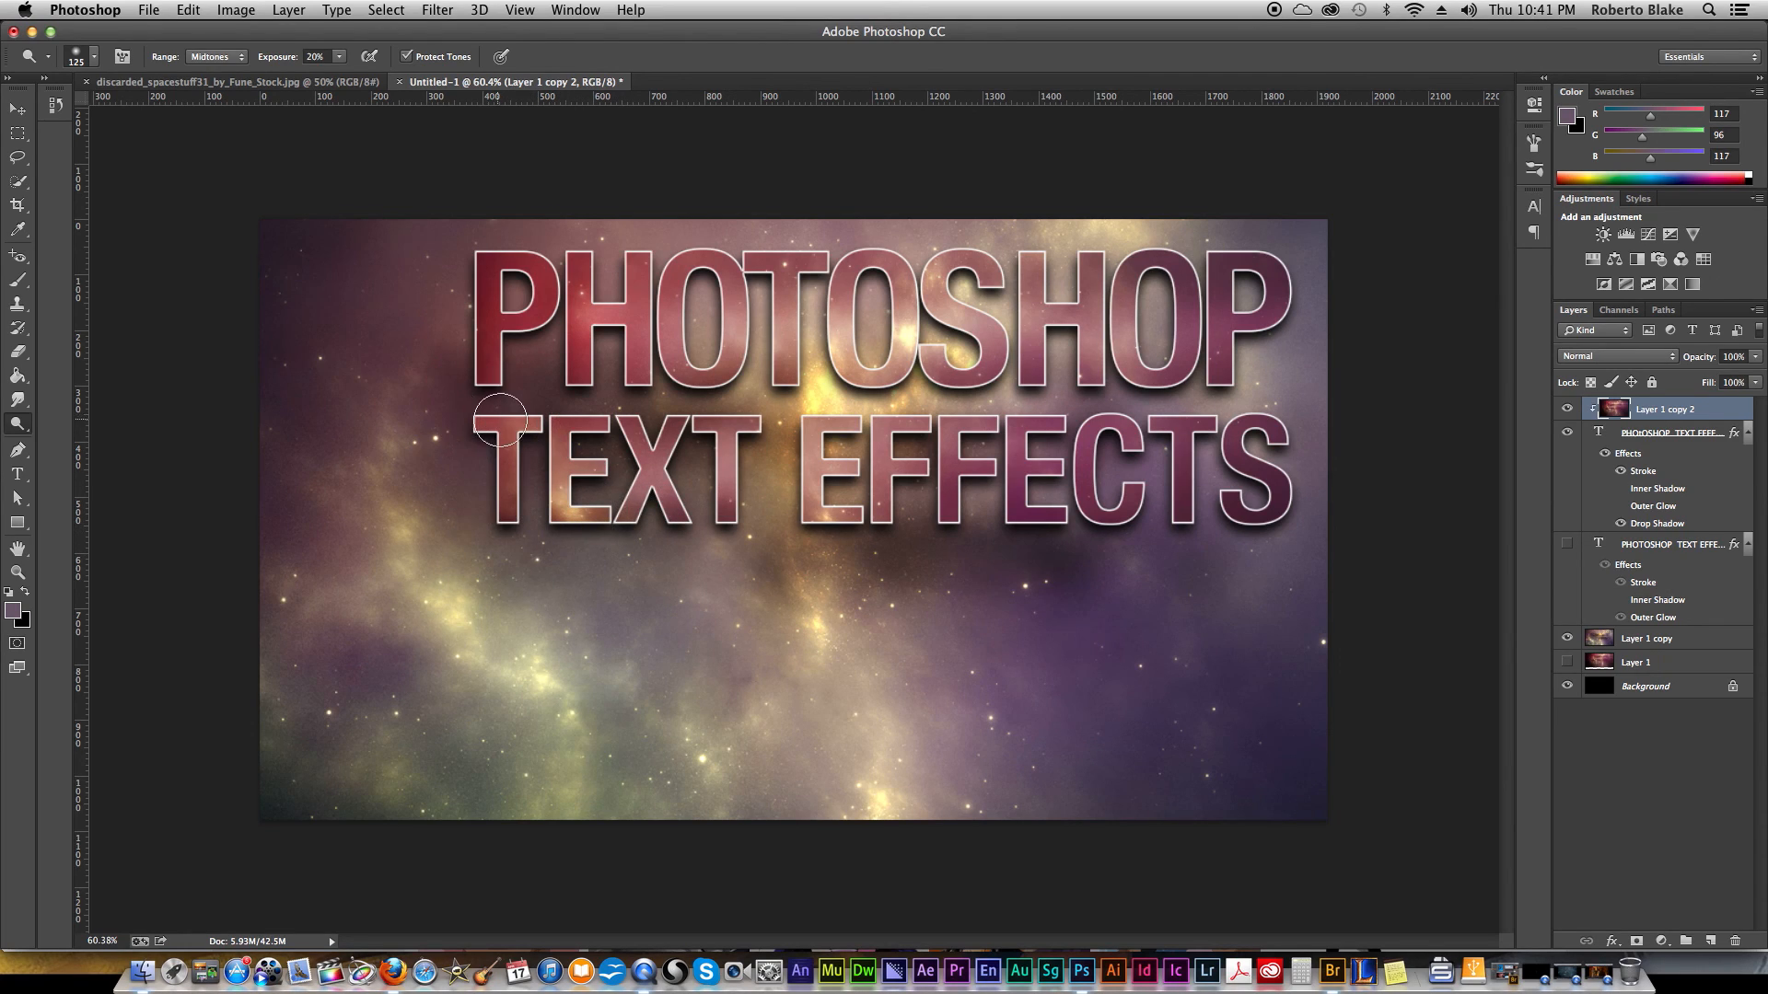
Step: Dodge the image inside the last T of TEXT and the first E of EFFECTS
click(747, 463)
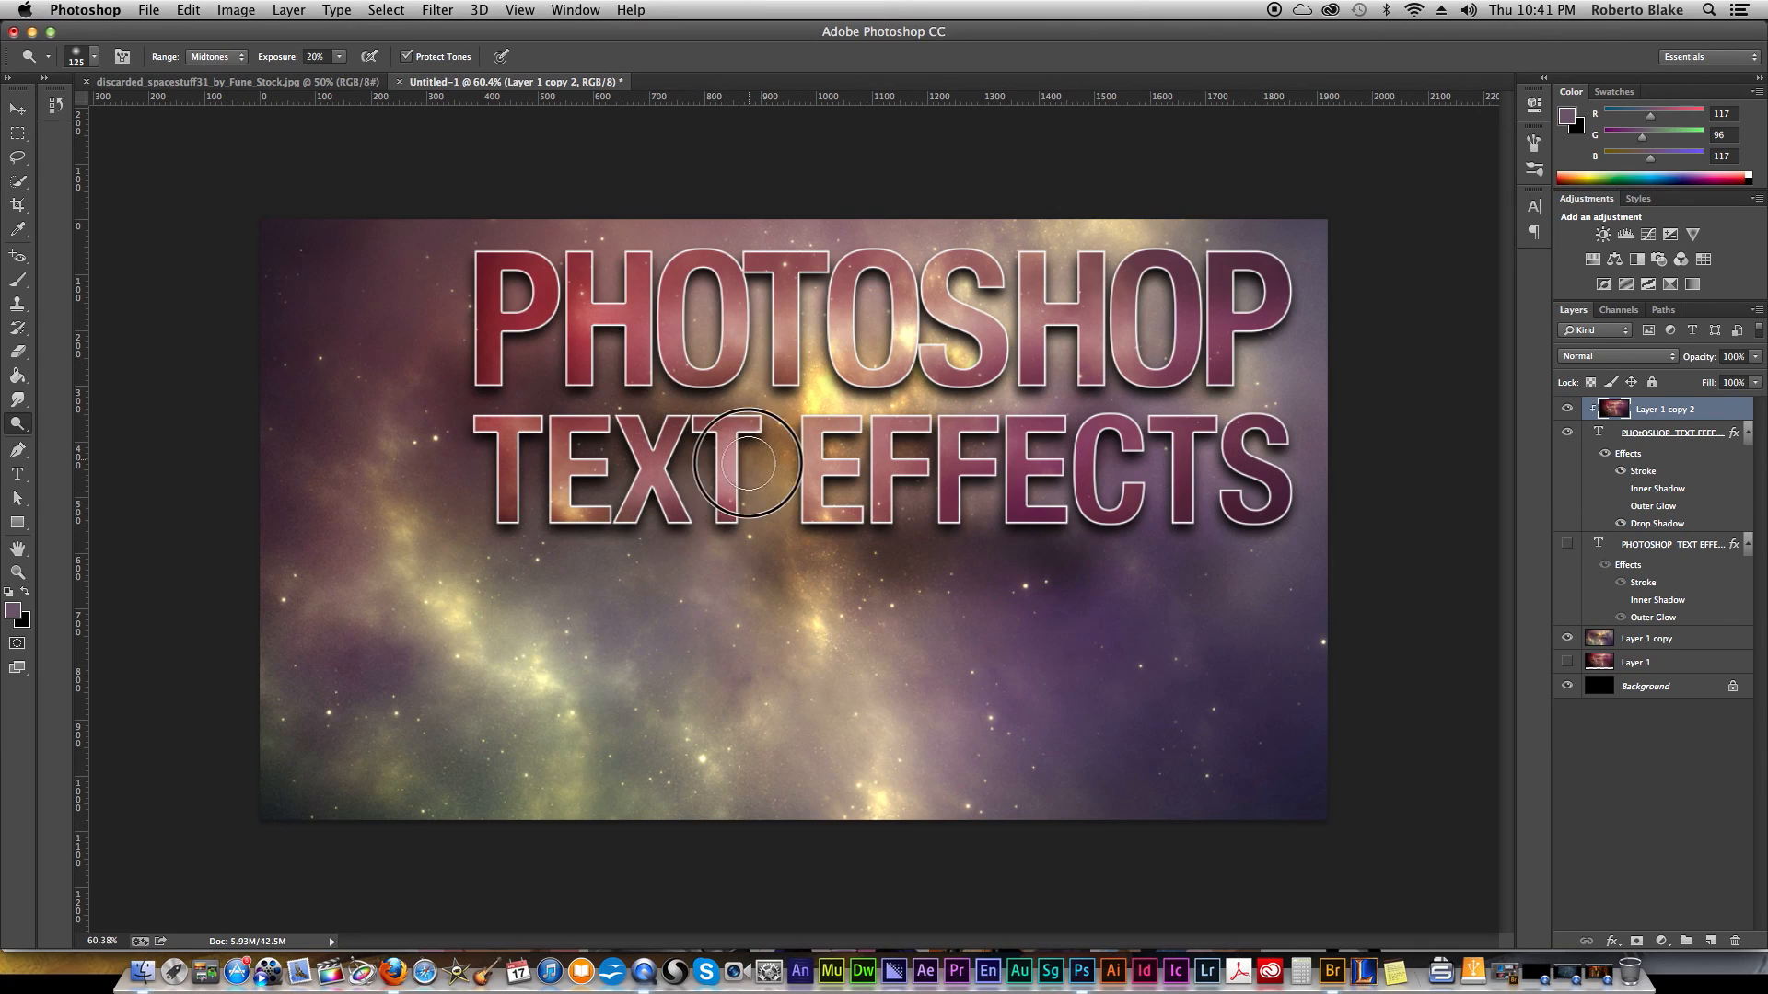
click(827, 423)
click(804, 511)
click(797, 432)
mouse_move(796, 491)
mouse_down()
mouse_move(839, 459)
mouse_move(832, 514)
mouse_up()
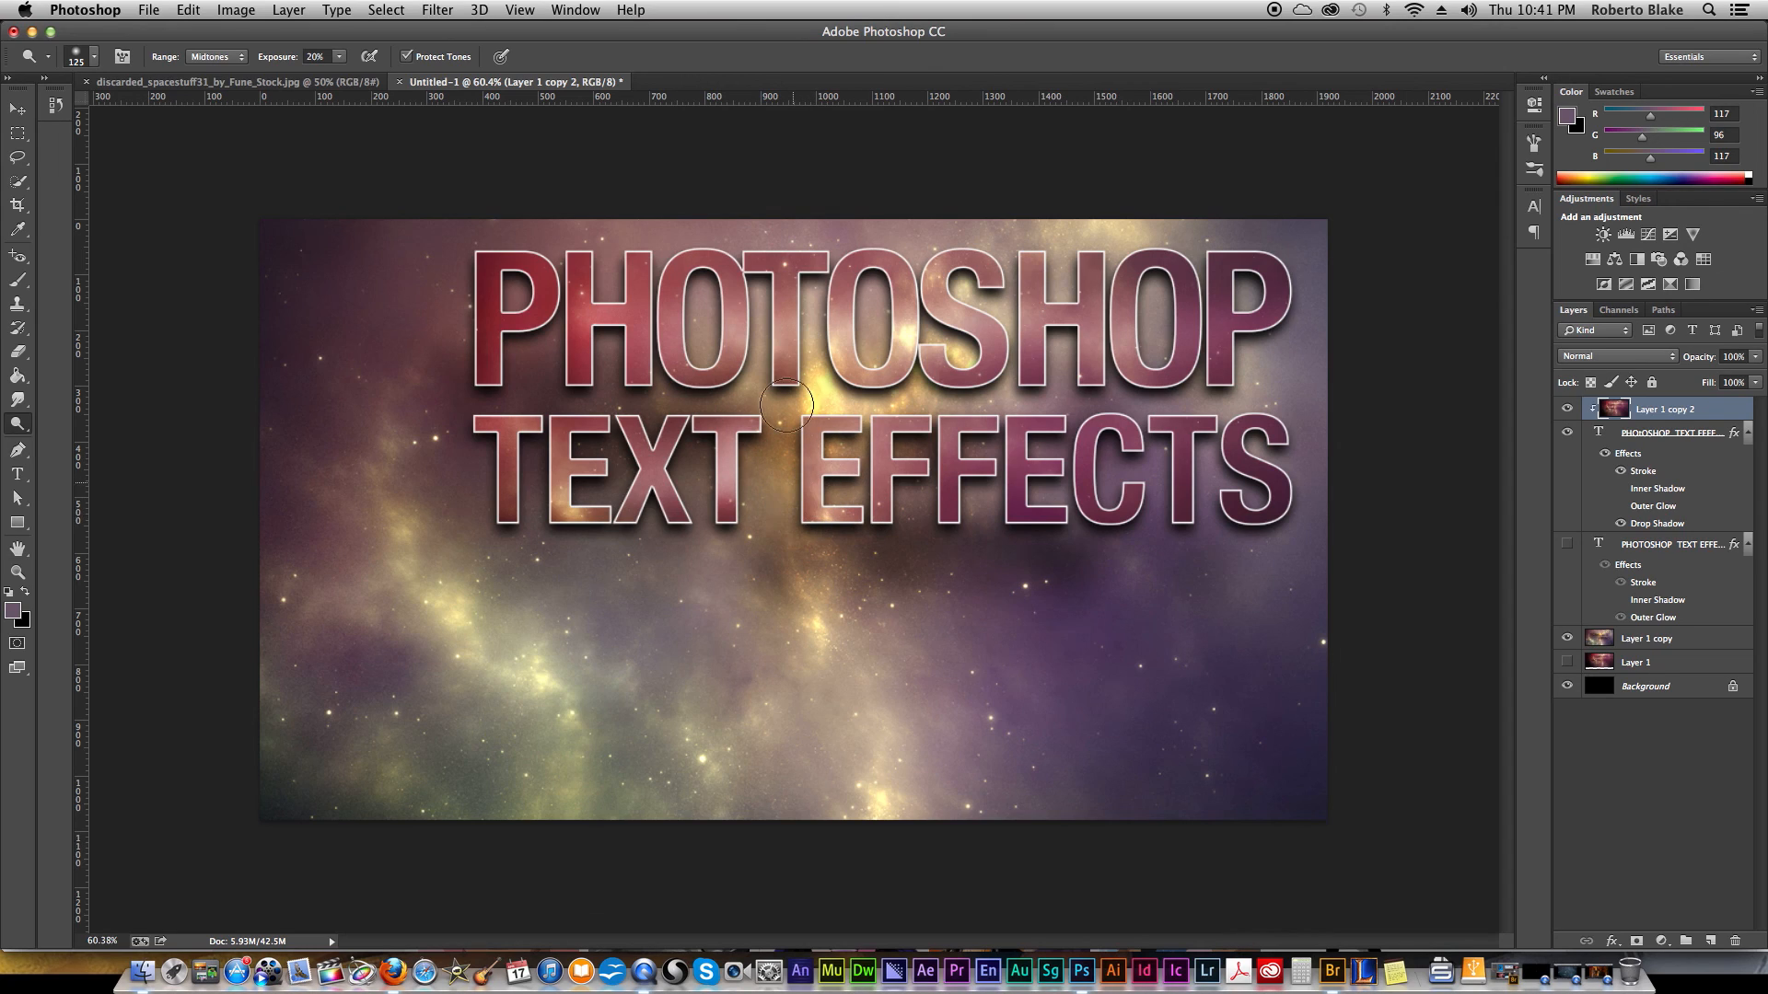
click(794, 448)
click(849, 414)
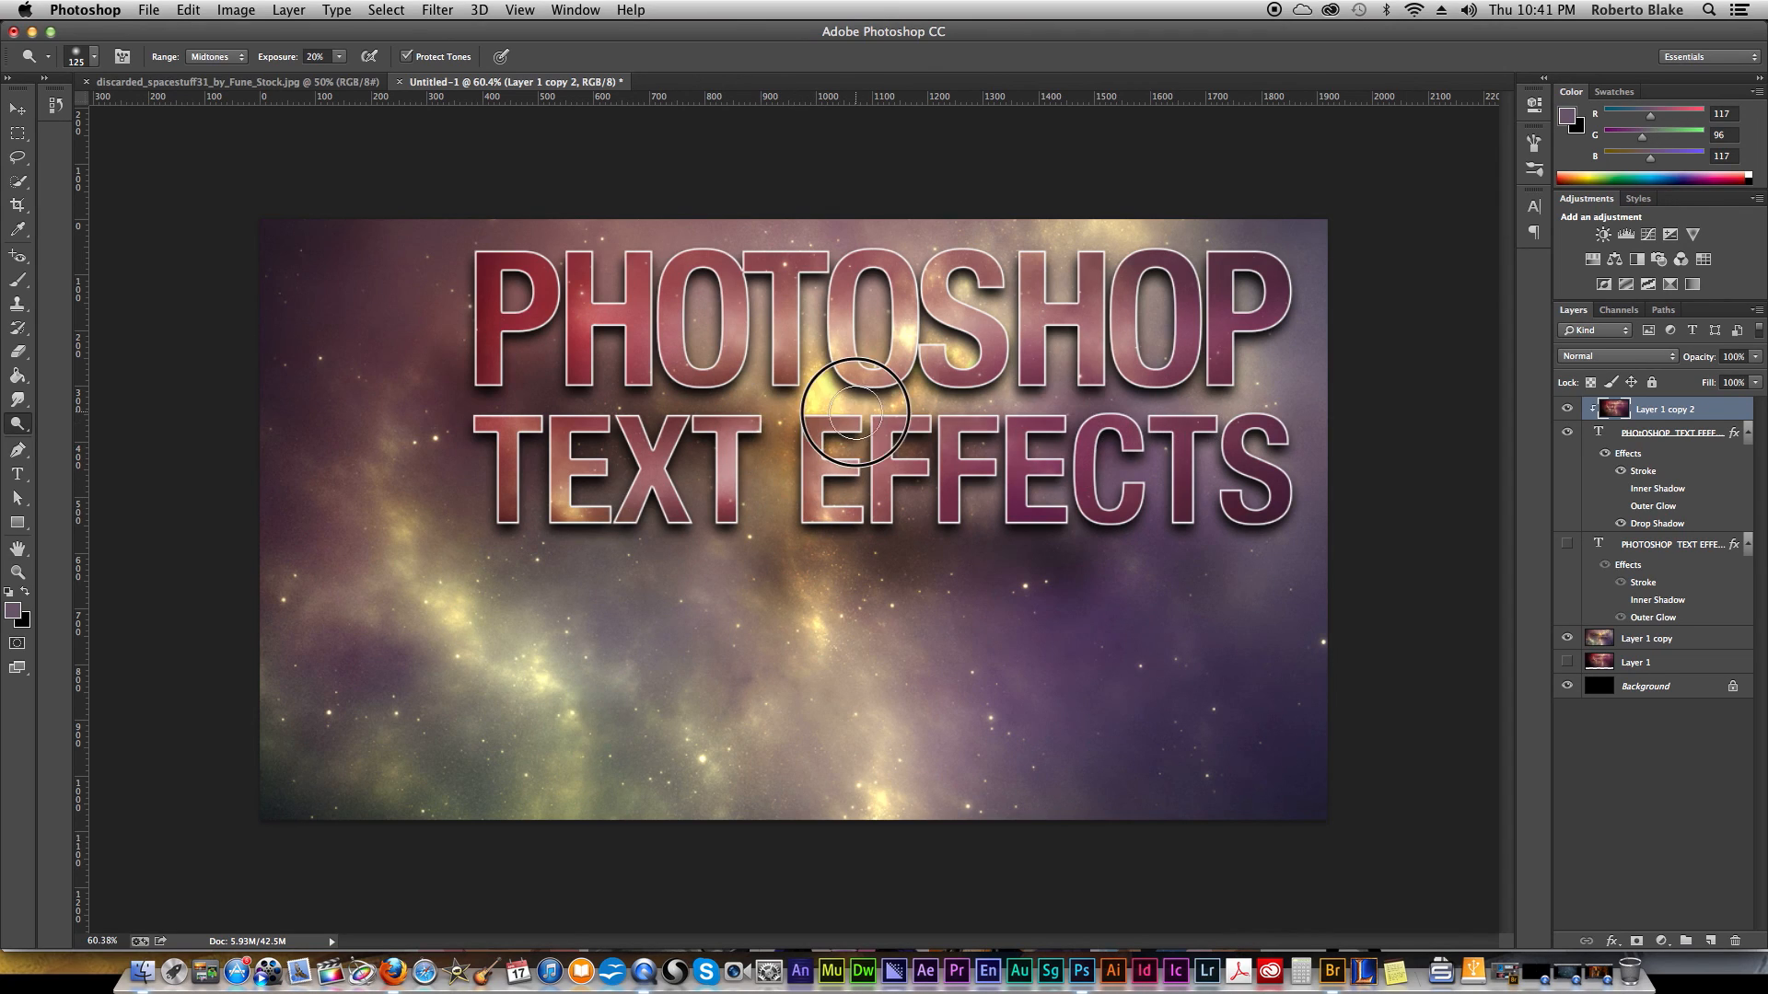
Step: Dodge the image across the second half of EFFECTS, from the second F to the S
click(1045, 446)
click(976, 531)
click(1114, 445)
click(1115, 436)
click(1104, 445)
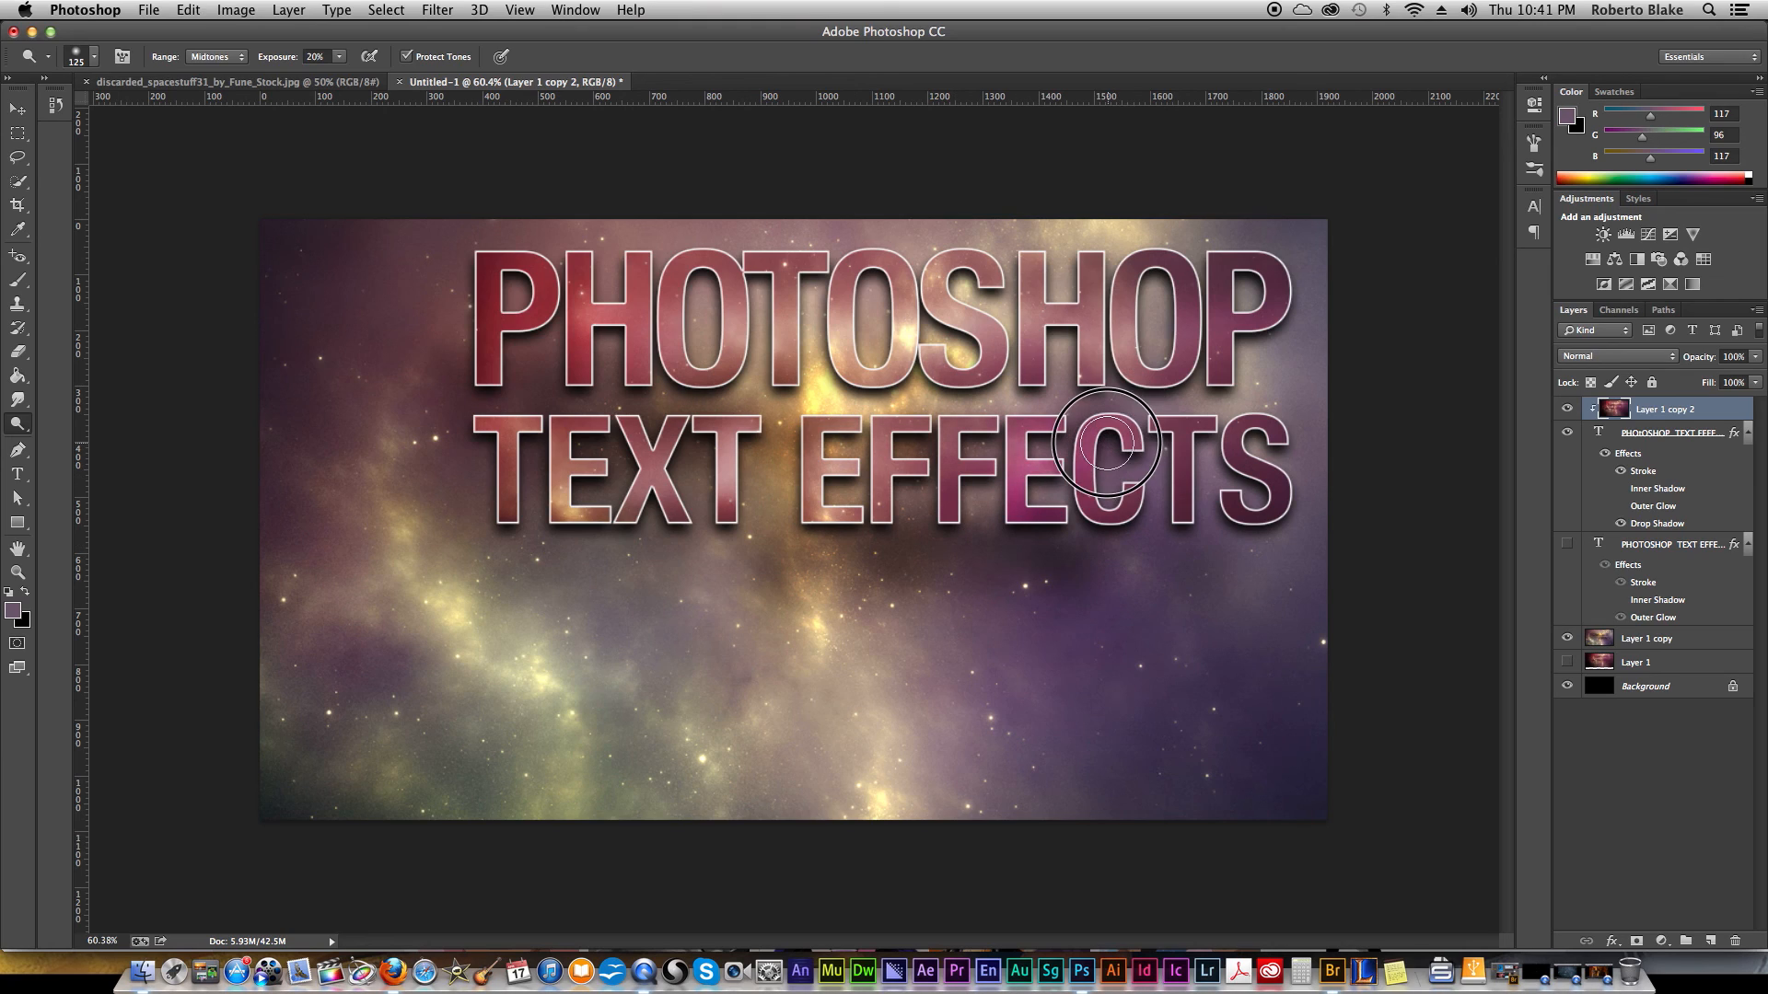
click(1086, 473)
click(1183, 440)
click(1229, 462)
click(1337, 513)
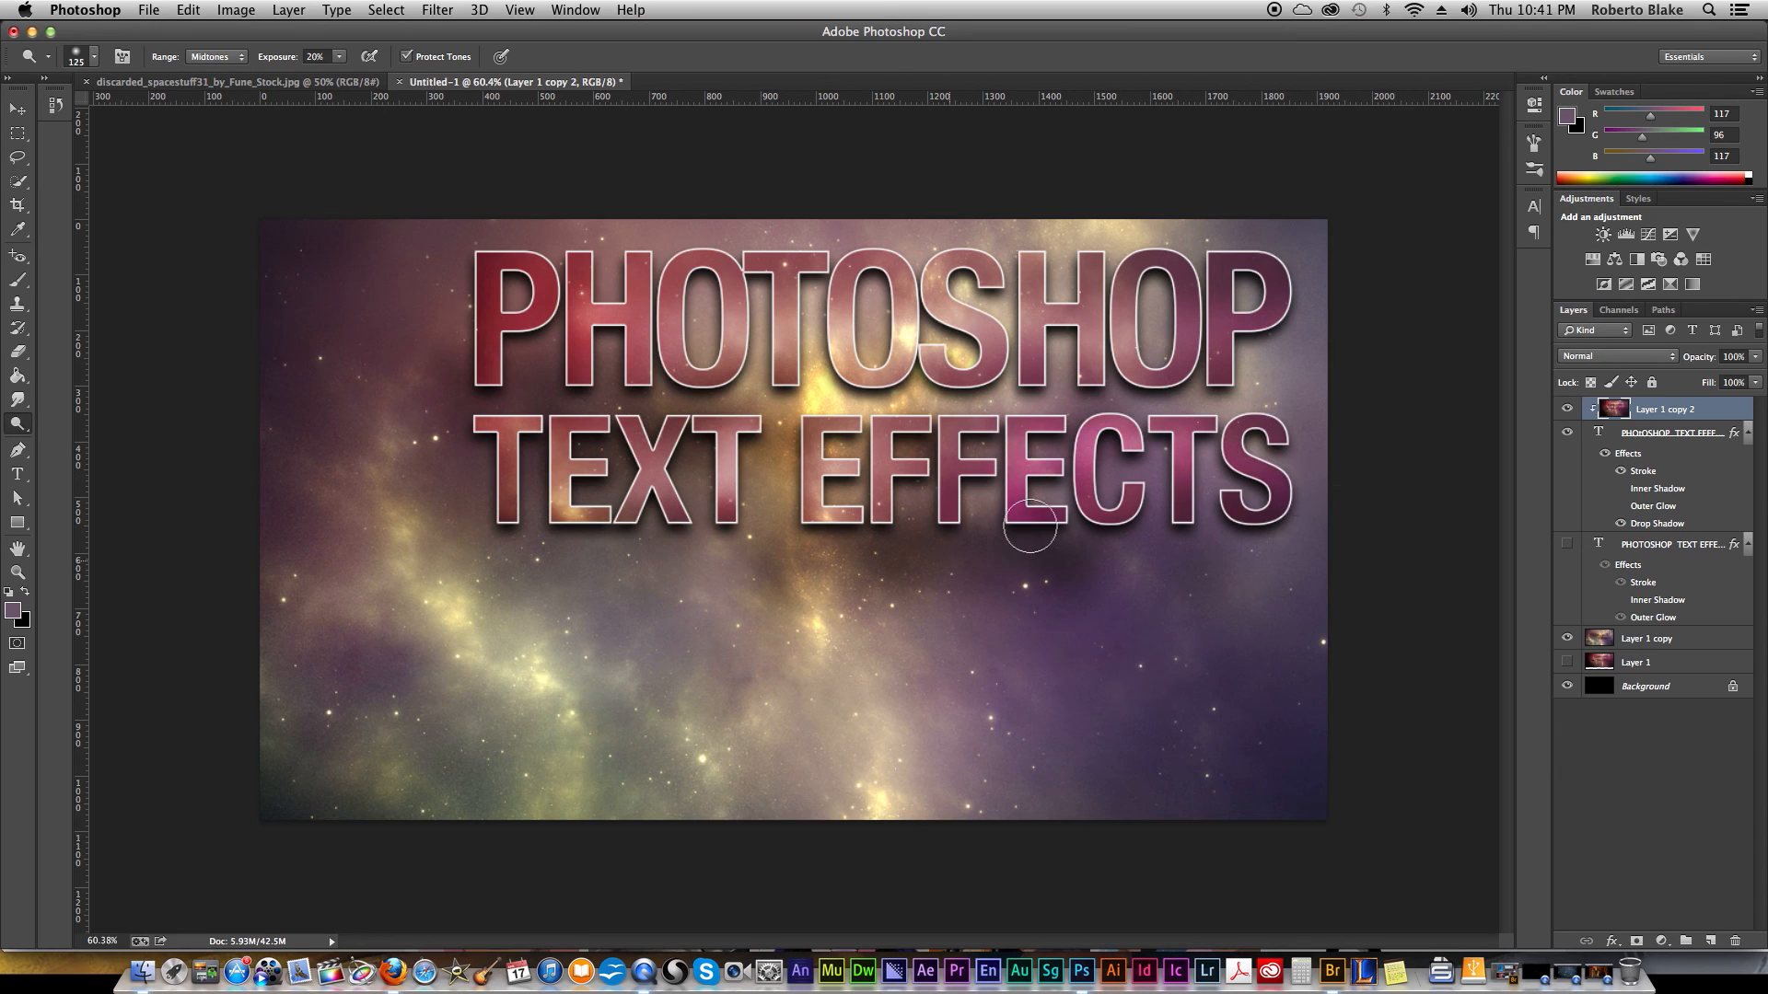
Step: Dodge the image around the second O and second H of PHOTOSHOP and an F of EFFECTS, and burn the T of PHOTOSHOP once
click(1082, 324)
click(873, 279)
click(970, 437)
click(884, 368)
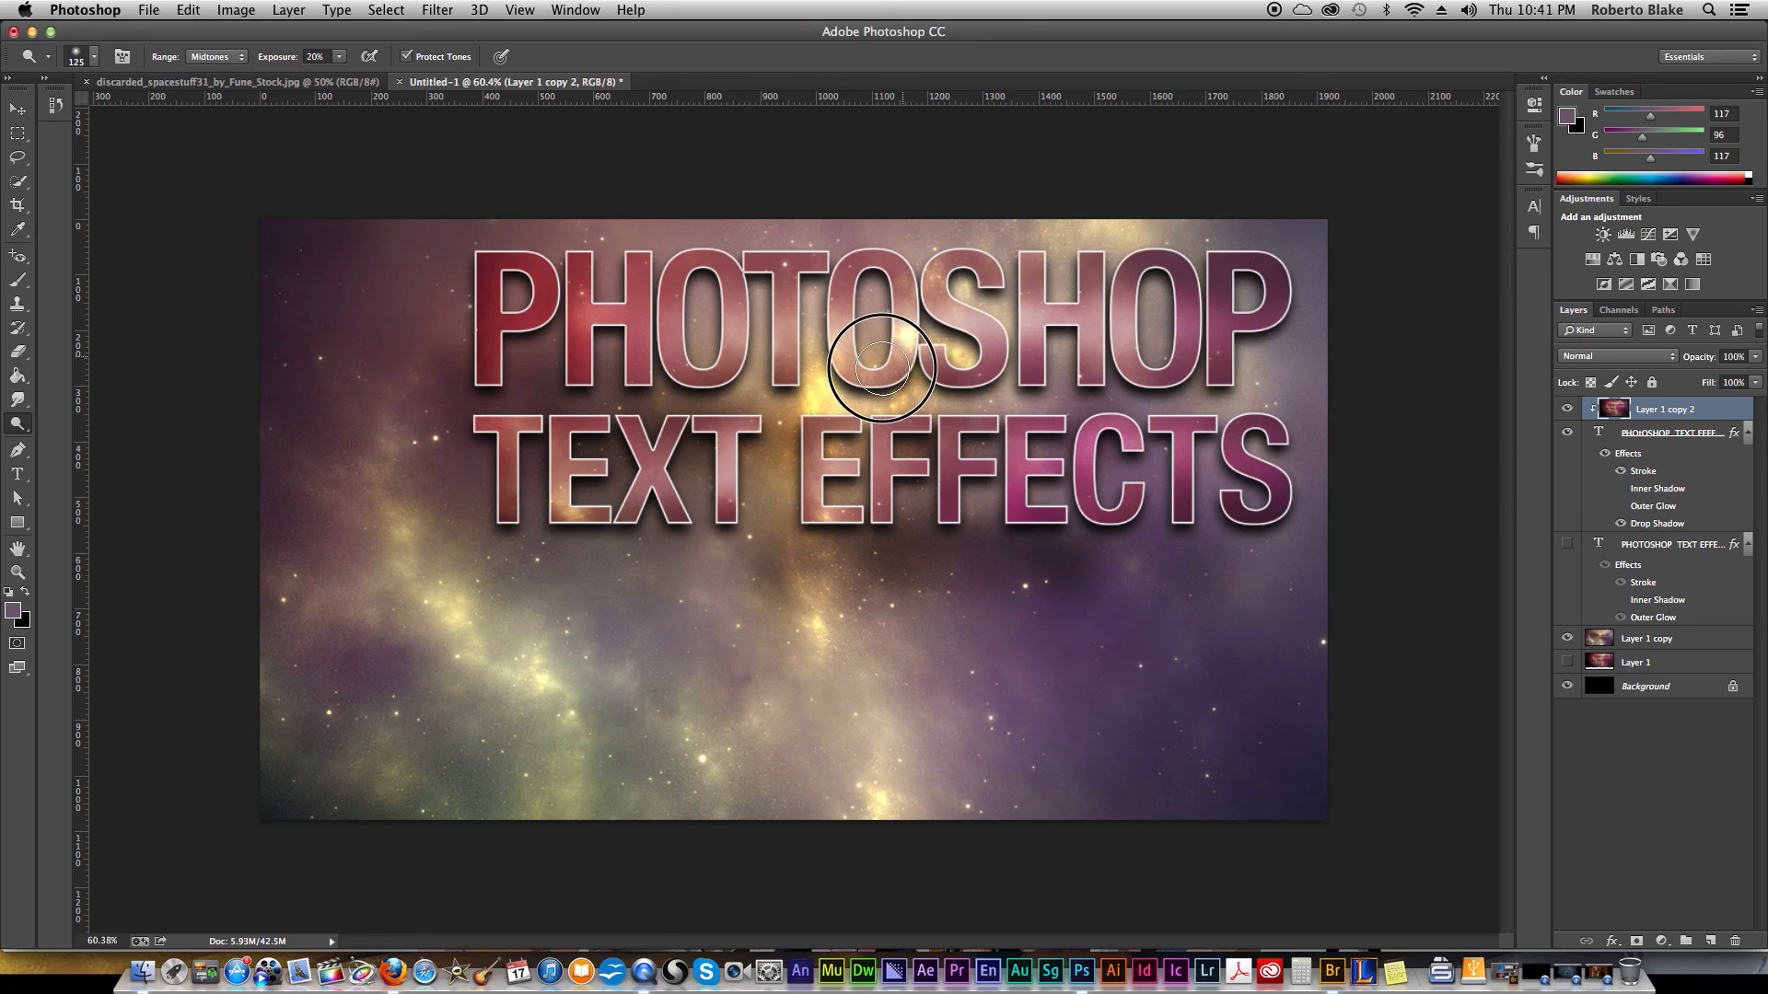
click(865, 372)
click(871, 376)
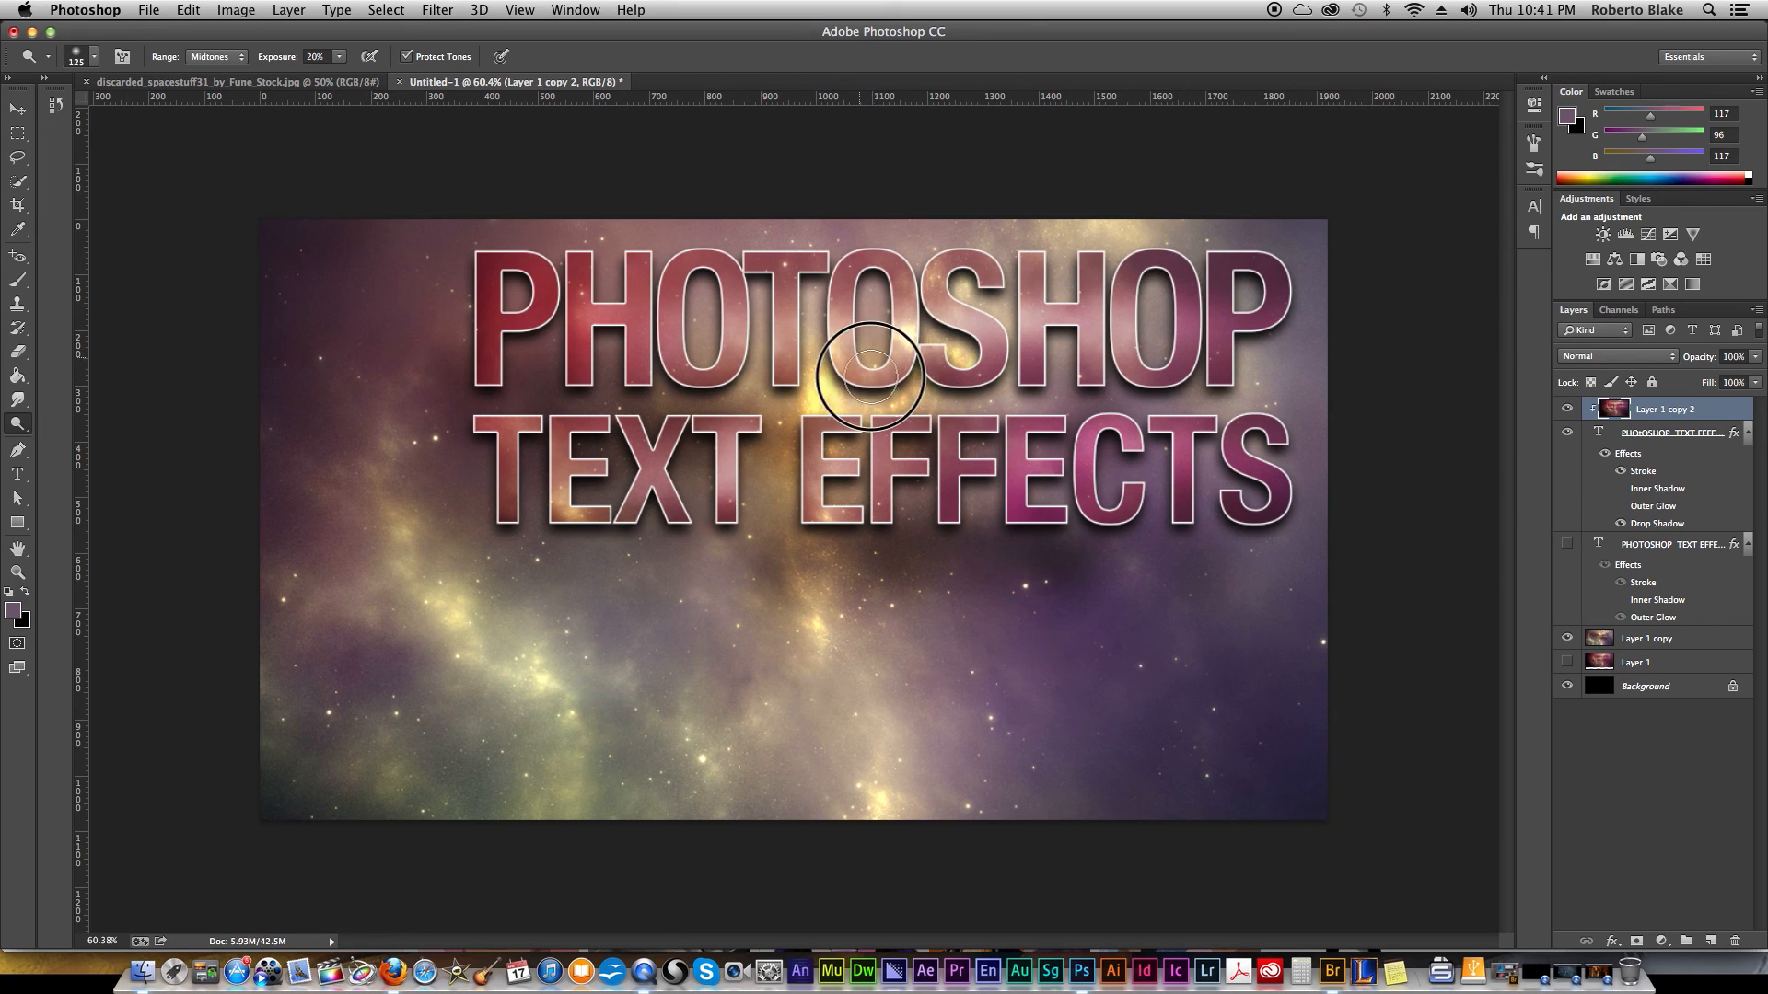
click(895, 370)
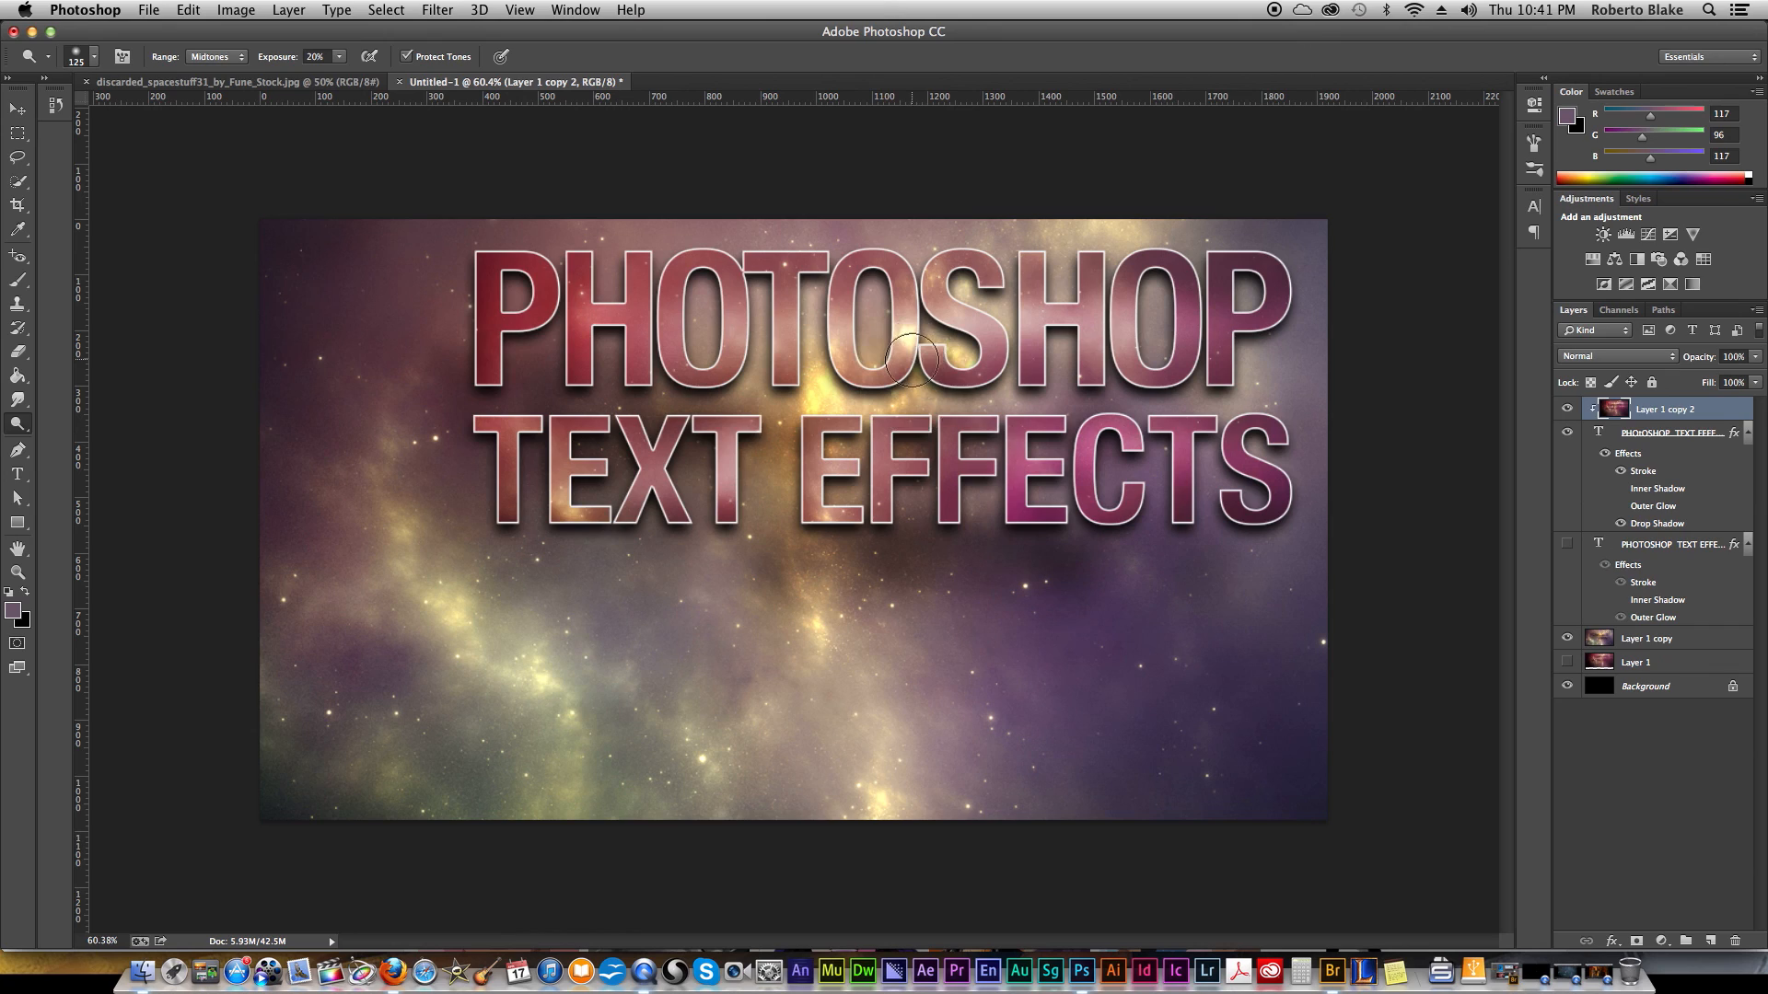
alt+click(791, 358)
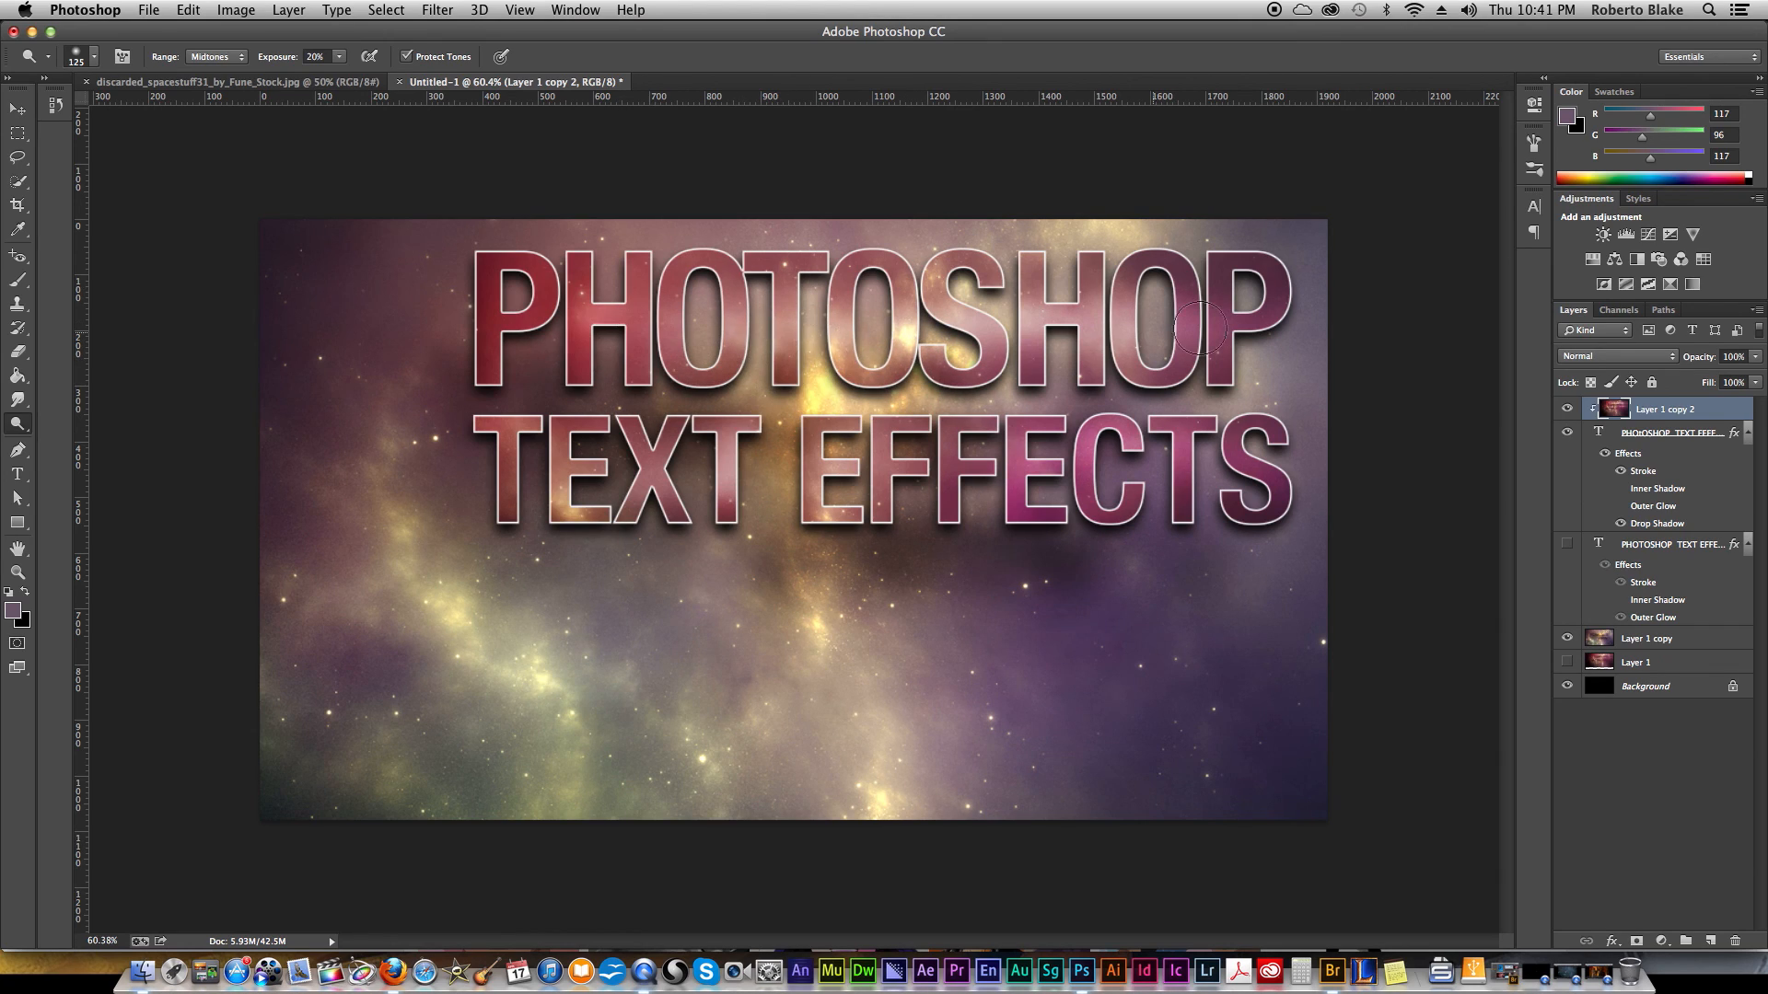